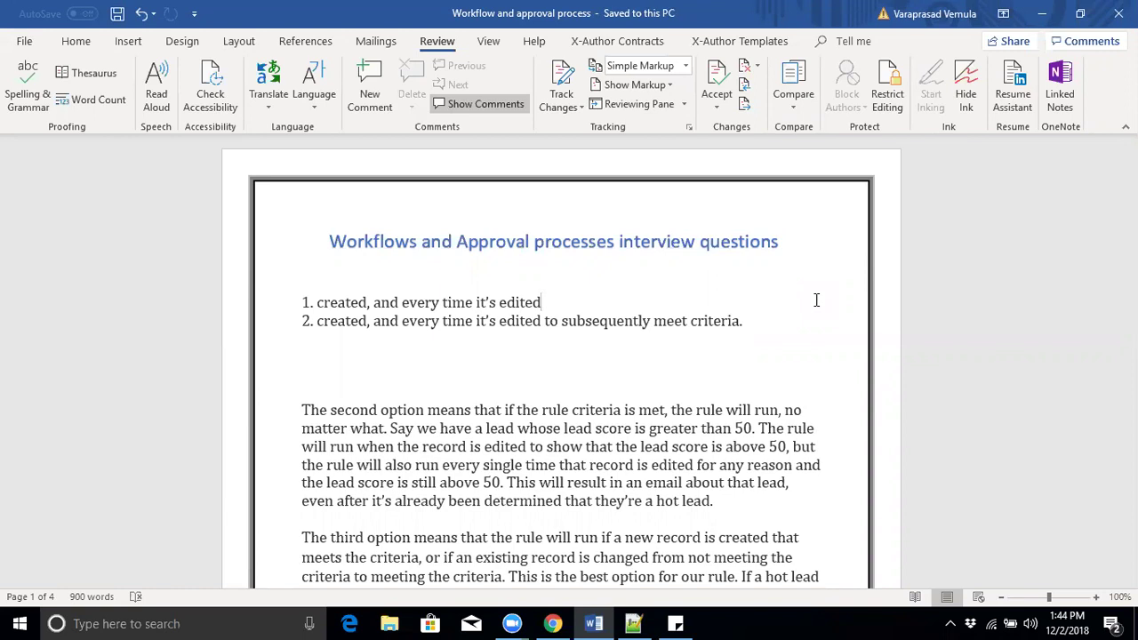
# Copy the two numbered lines about "created, and every time it's edited" below the document's title.
pyautogui.scroll(-10, 457, 335)
pyautogui.scroll(-5, 456, 342)
pyautogui.scroll(6, 457, 347)
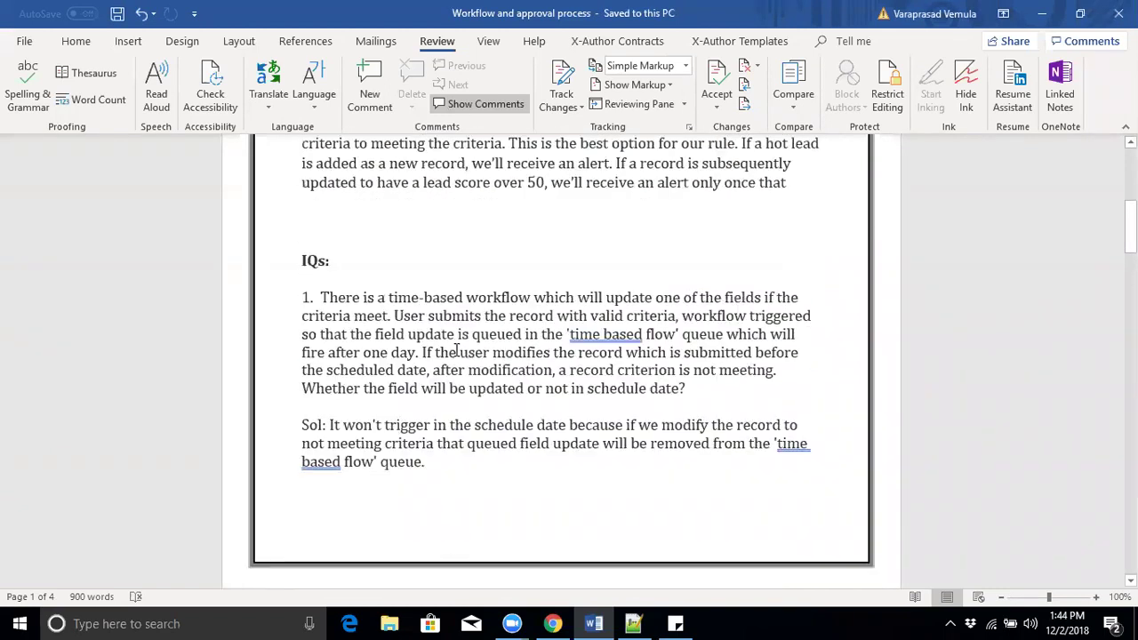
pyautogui.scroll(8, 457, 351)
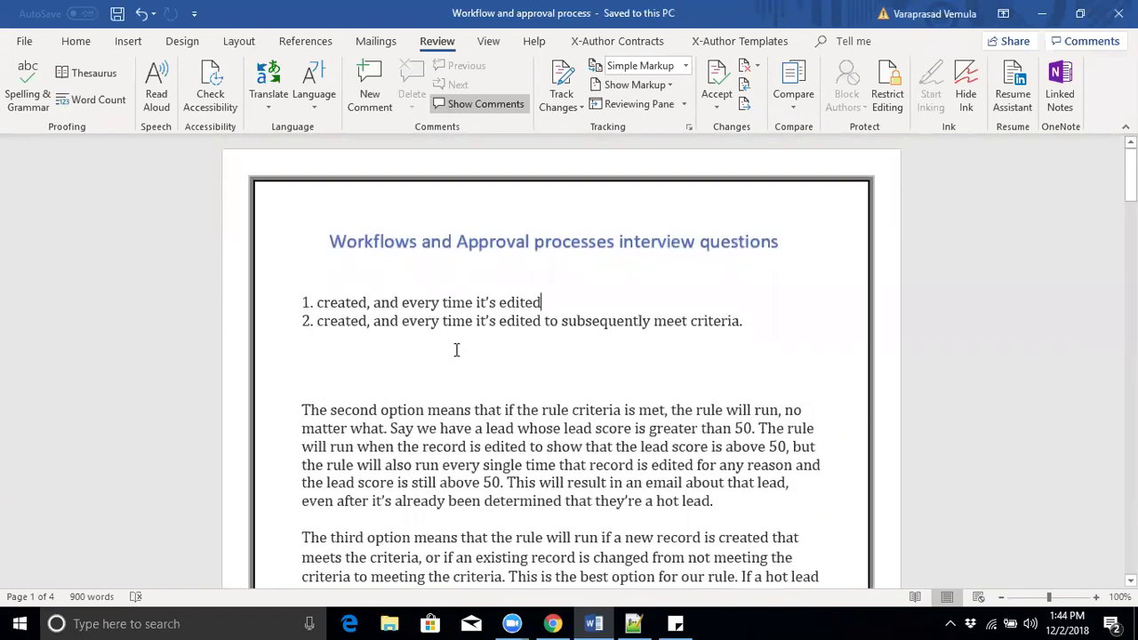
pyautogui.moveTo(302, 303); pyautogui.dragTo(741, 323)
pyautogui.hotkey('ctrl', 'c')
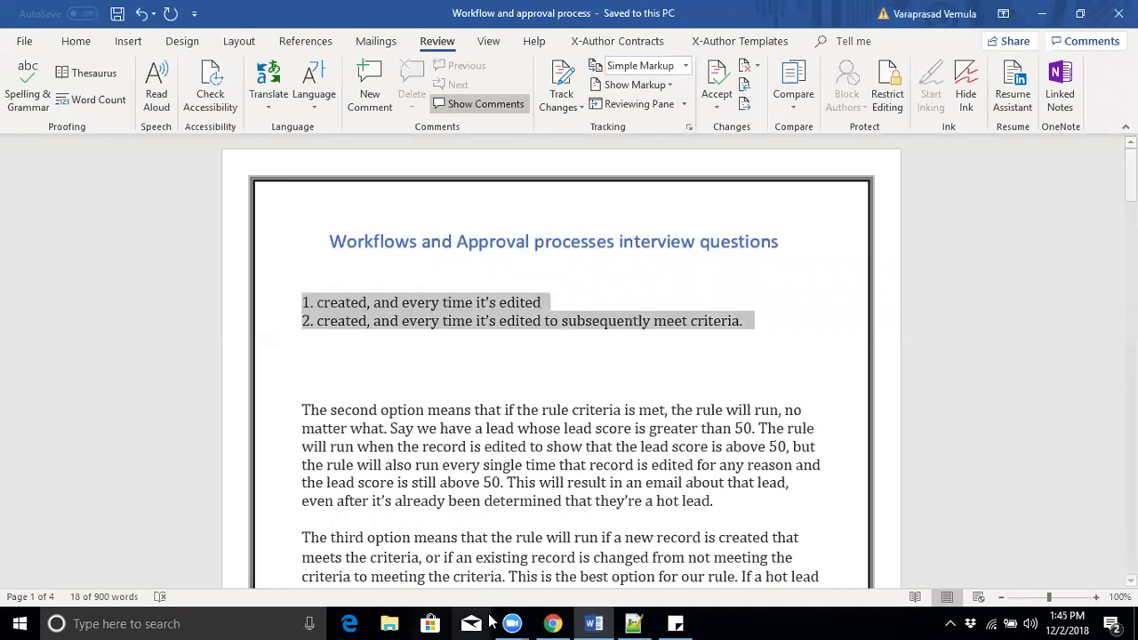
# Switch to Notepad++ and replace the entire content of the "new 89" note with the two copied lines.
pyautogui.hotkey('alt', 'Tab')
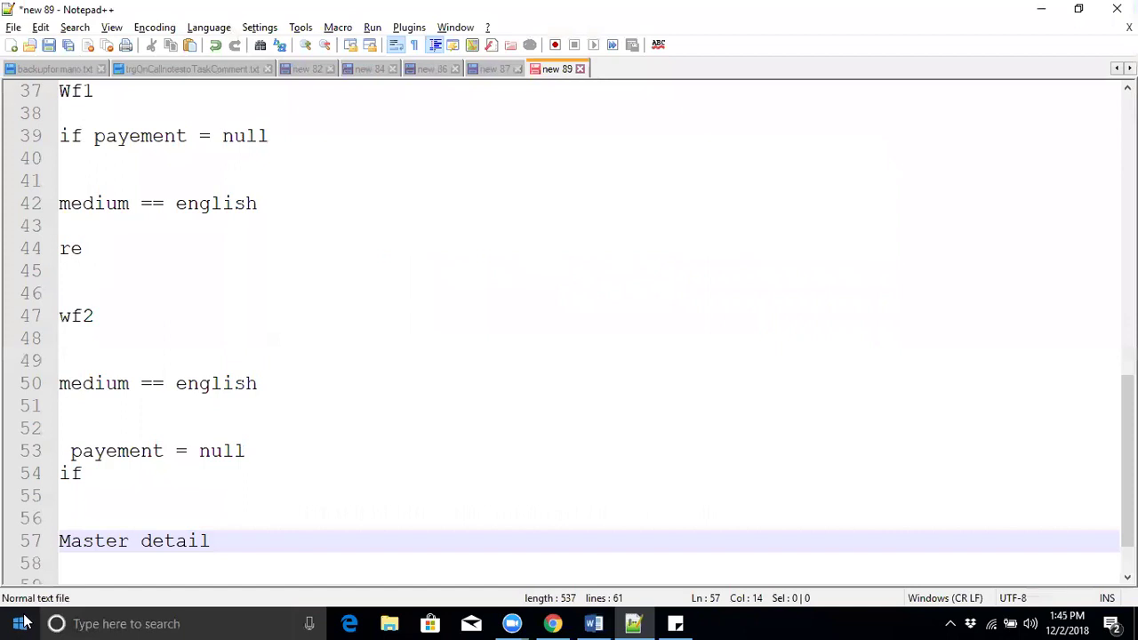
pyautogui.hotkey('ctrl', 'v')
pyautogui.hotkey('ctrl', 'a')
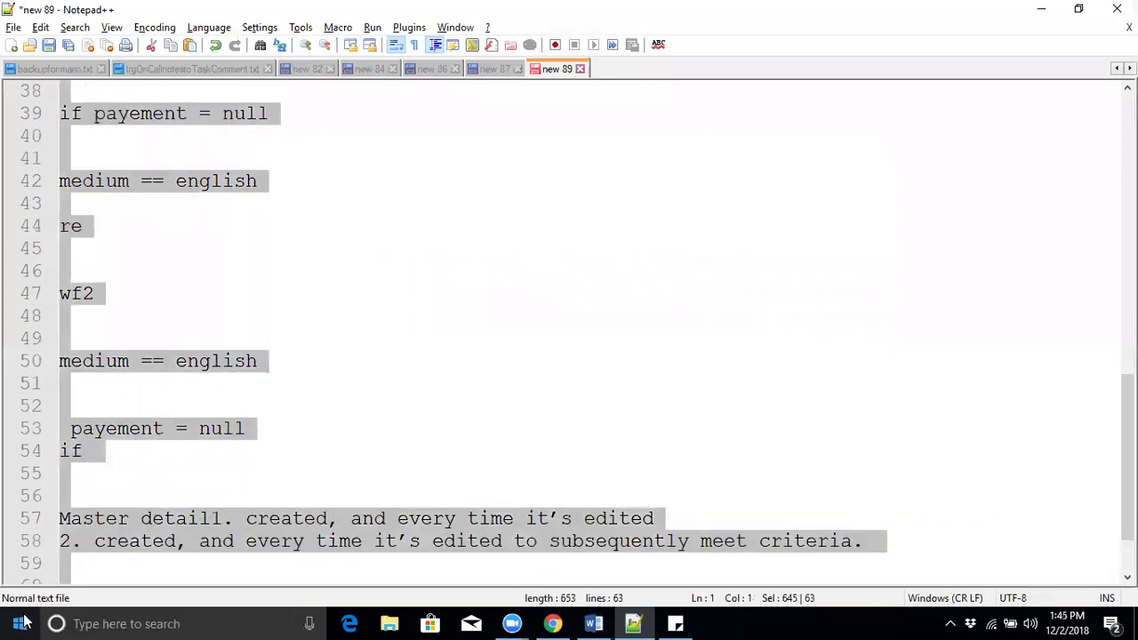
pyautogui.hotkey('ctrl', 'v')
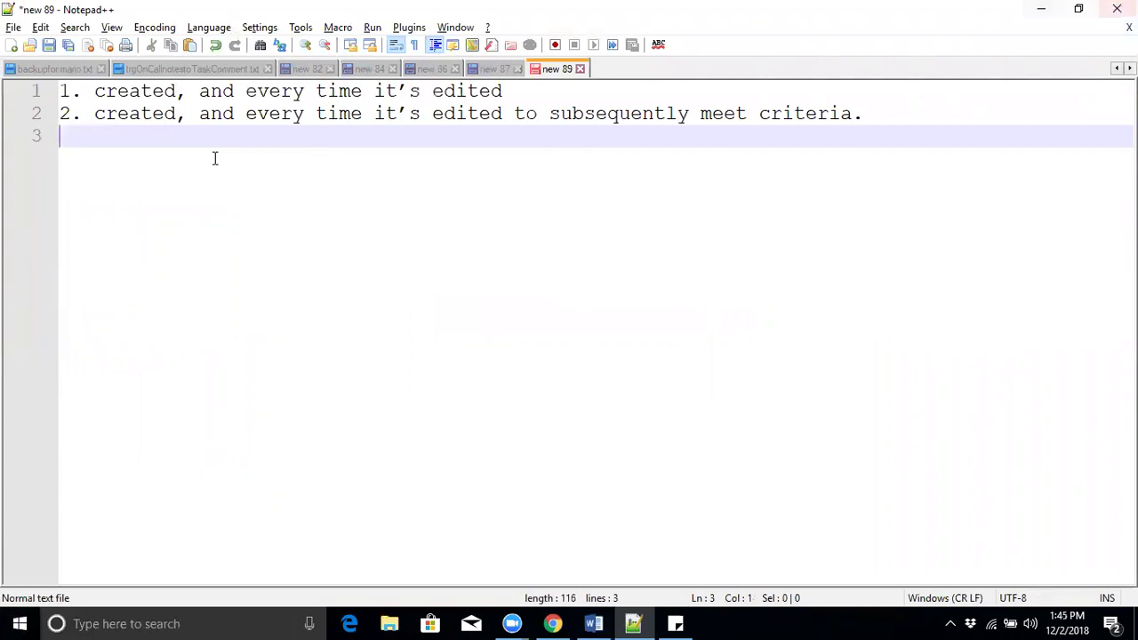
# Insert three blank lines between option 1 and option 2 in the note.
pyautogui.click(512, 96)
pyautogui.press('Return')
pyautogui.press('Return')
pyautogui.press('Return')
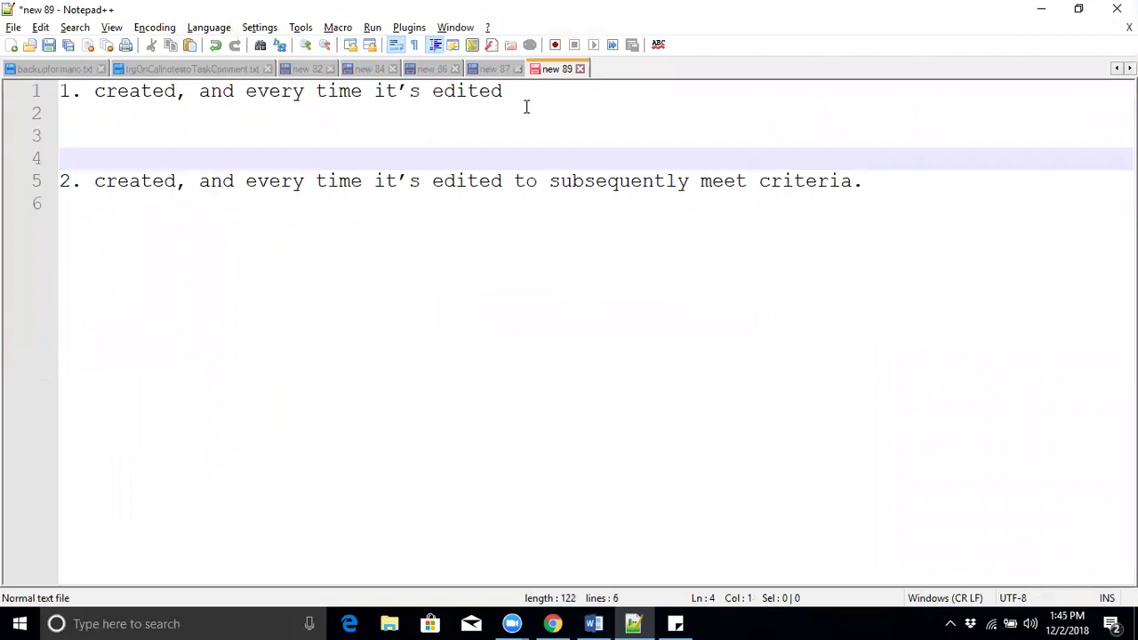
pyautogui.click(883, 182)
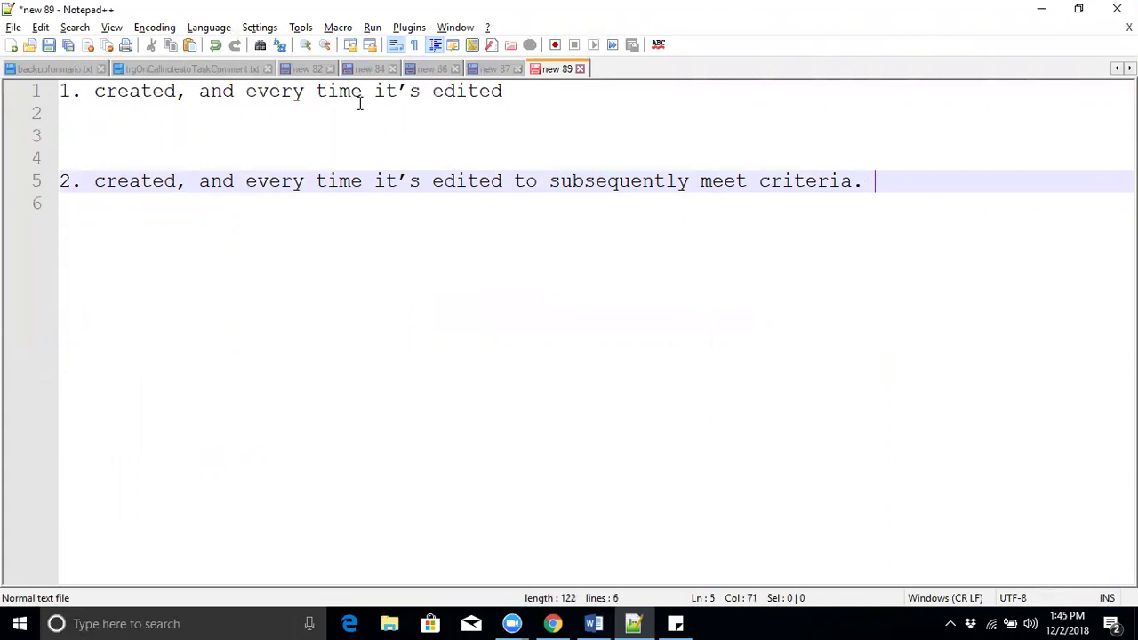
# Add more space under option 1 and write "Fee < 5000" and "email alert" there, separated by a blank line.
pyautogui.click(254, 137)
pyautogui.press('Return')
pyautogui.press('Return')
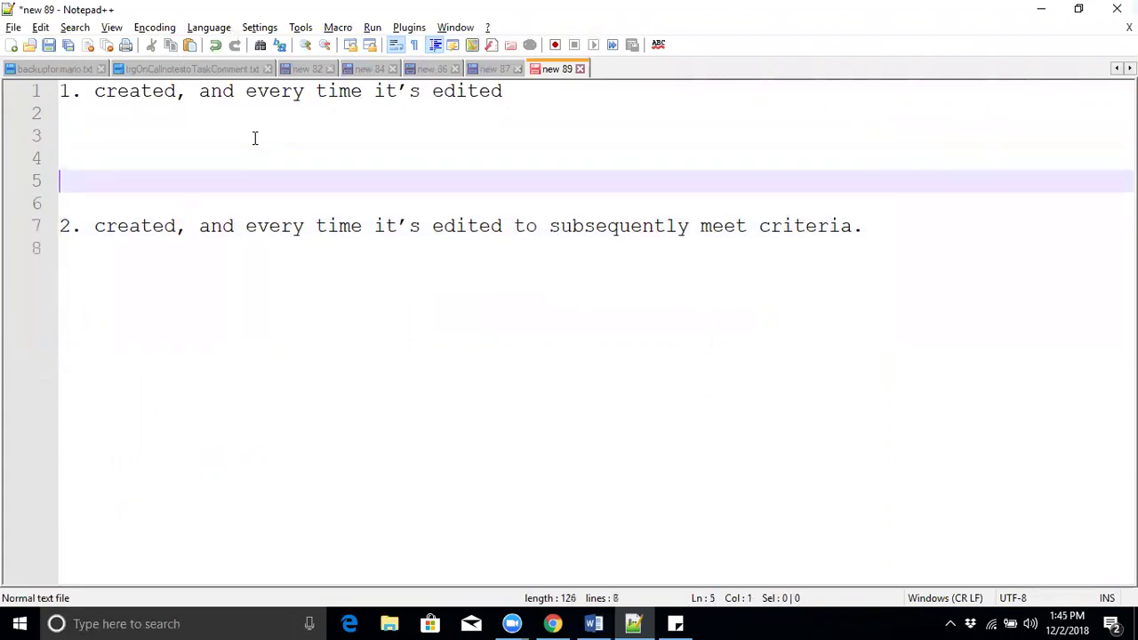
pyautogui.press('Up')
pyautogui.press('Up')
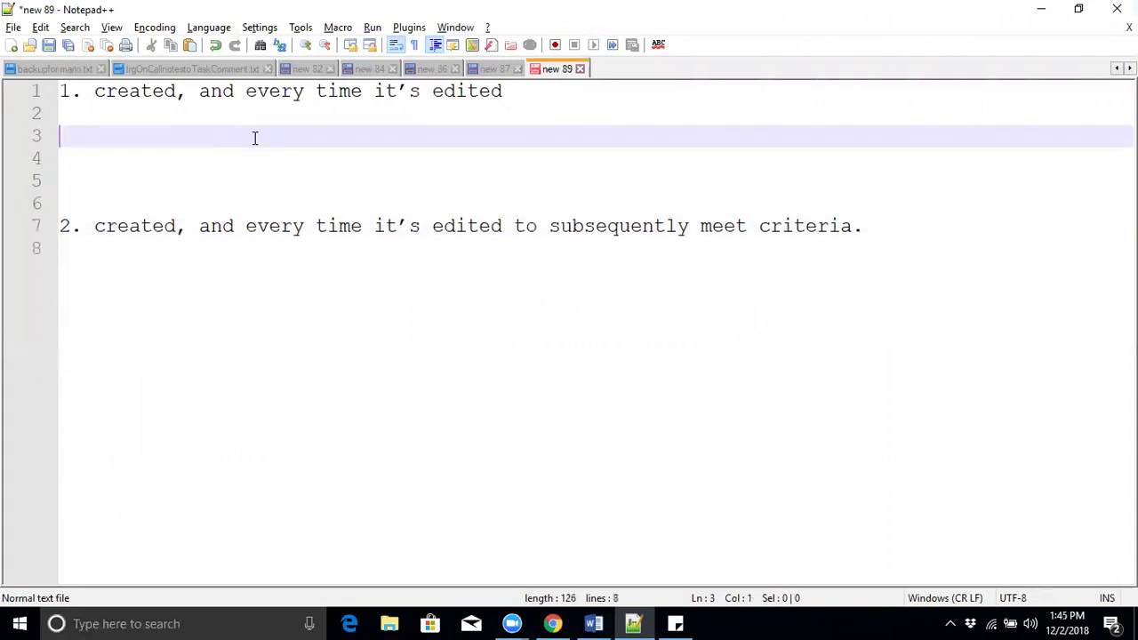
pyautogui.write('Fee')
pyautogui.write('< 5000')
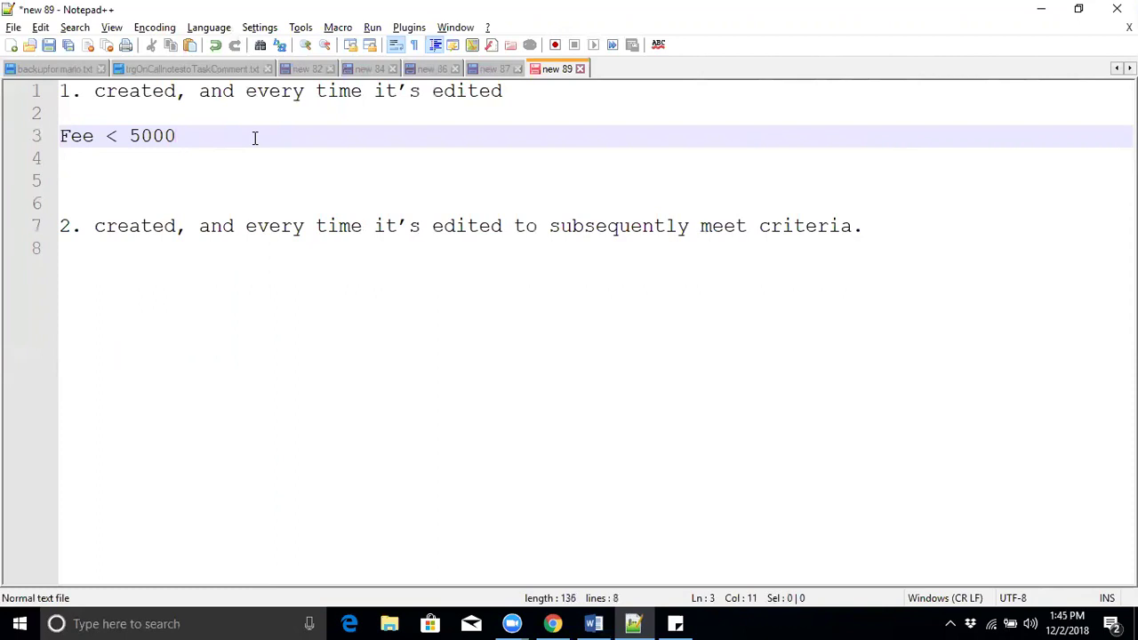
pyautogui.press('Return')
pyautogui.press('Return')
pyautogui.write('email alert')
pyautogui.click(133, 161)
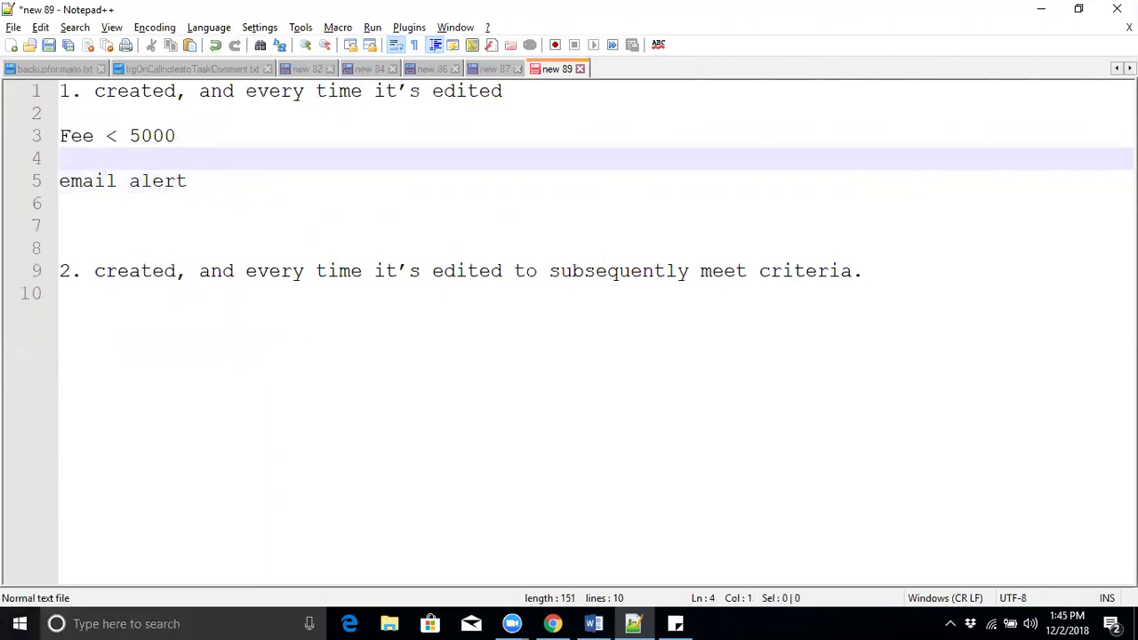
pyautogui.moveTo(178, 135); pyautogui.dragTo(55, 133)
pyautogui.moveTo(197, 182); pyautogui.dragTo(42, 183)
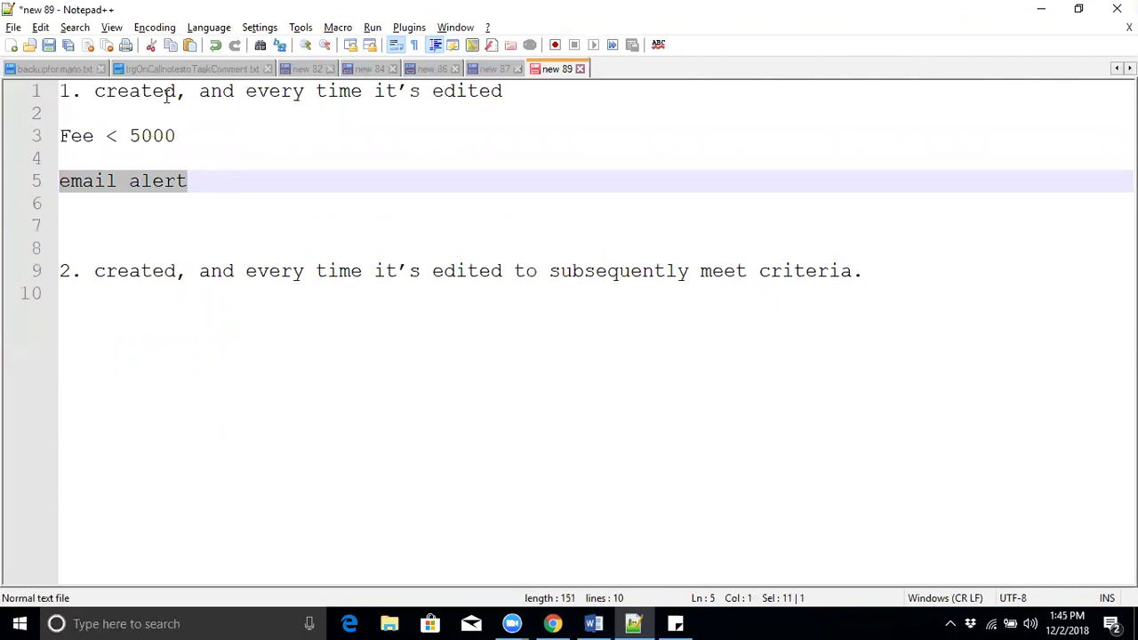
pyautogui.moveTo(195, 181); pyautogui.dragTo(51, 184)
pyautogui.moveTo(189, 137); pyautogui.dragTo(61, 136)
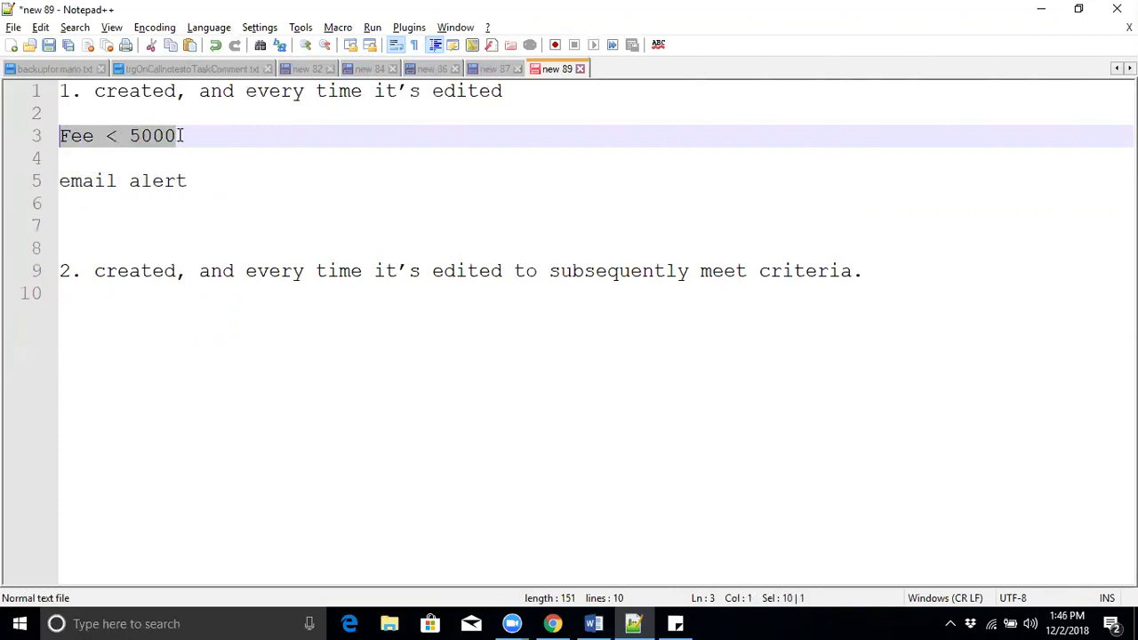
pyautogui.click(409, 92)
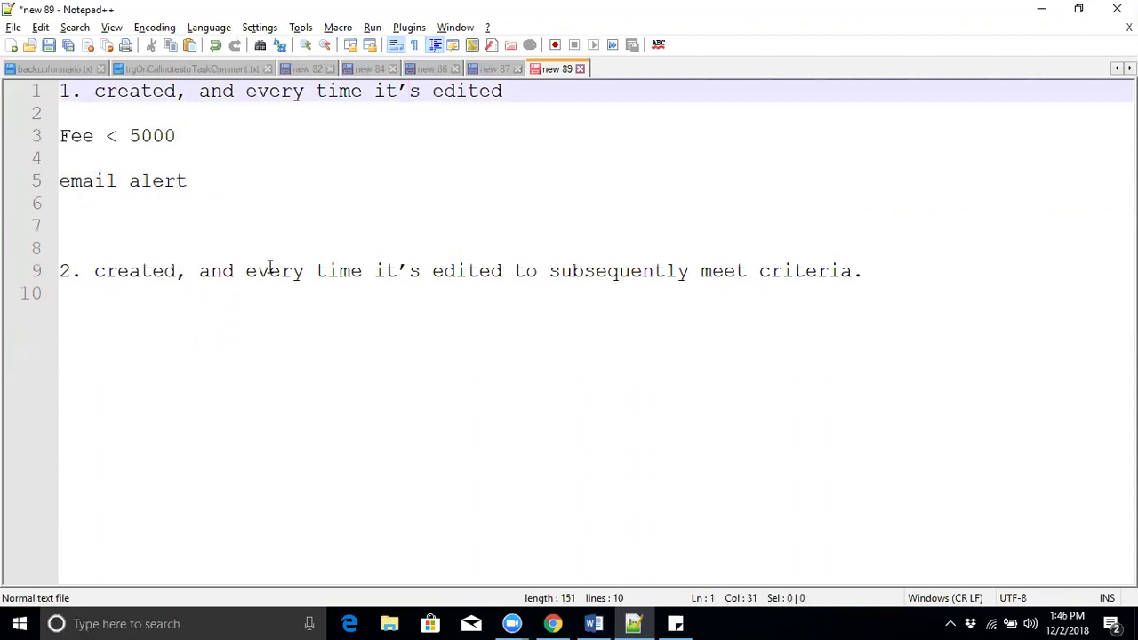
# Copy the "Fee < 5000" and "email alert" lines from option 1 and paste them two blank lines below option 2.
pyautogui.click(152, 308)
pyautogui.moveTo(190, 183); pyautogui.dragTo(61, 135)
pyautogui.hotkey('ctrl', 'c')
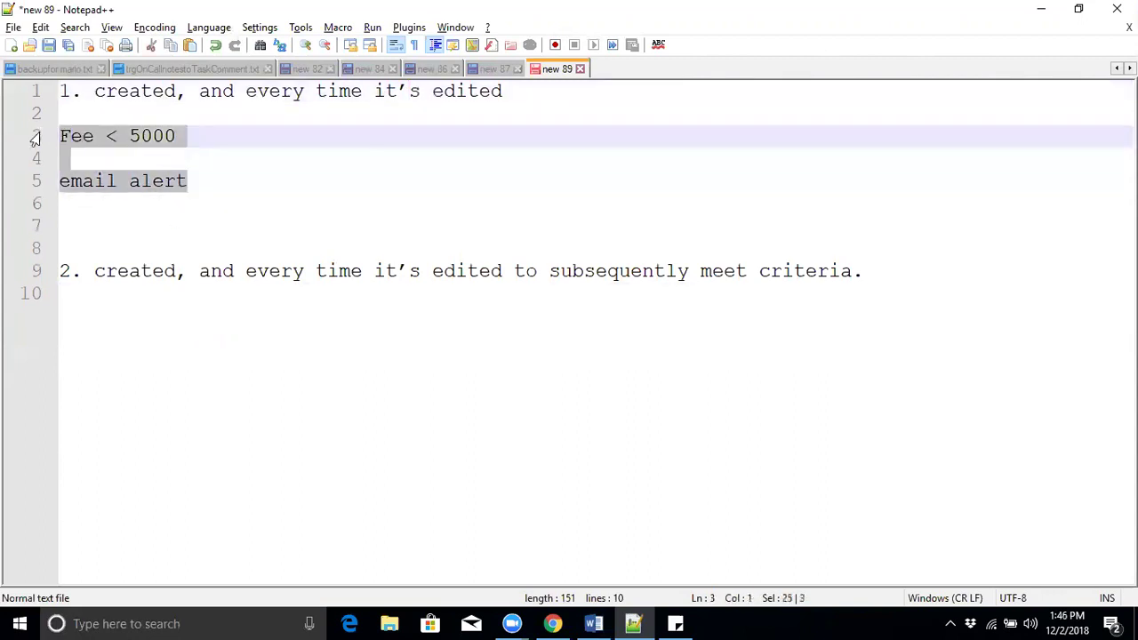
pyautogui.click(105, 318)
pyautogui.press('Return')
pyautogui.press('Return')
pyautogui.hotkey('ctrl', 'v')
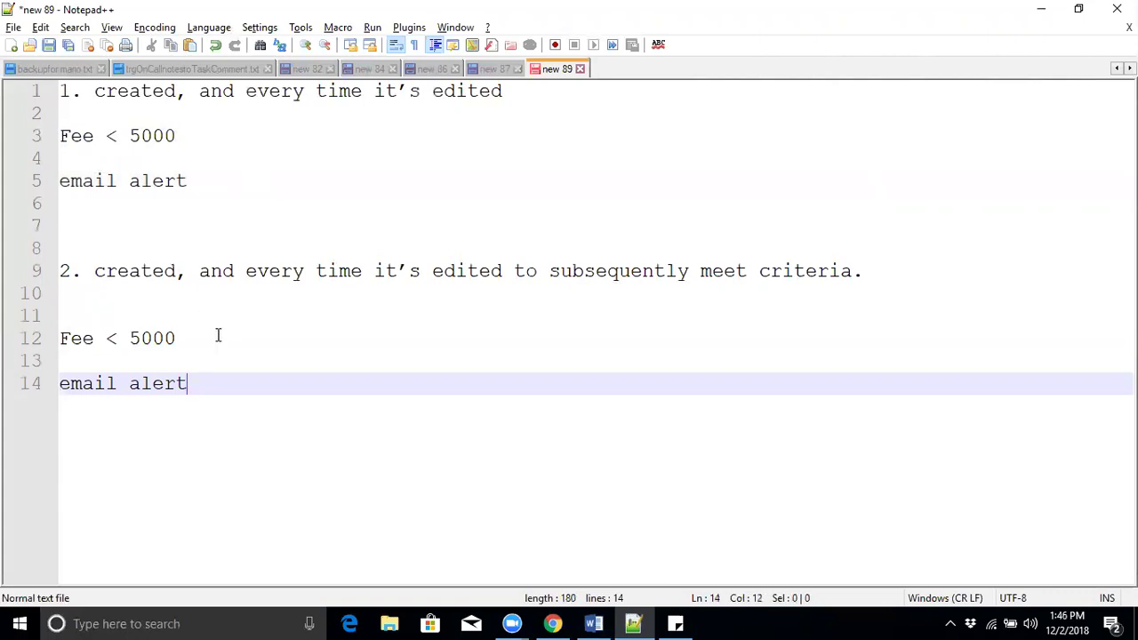
pyautogui.moveTo(201, 383); pyautogui.dragTo(46, 393)
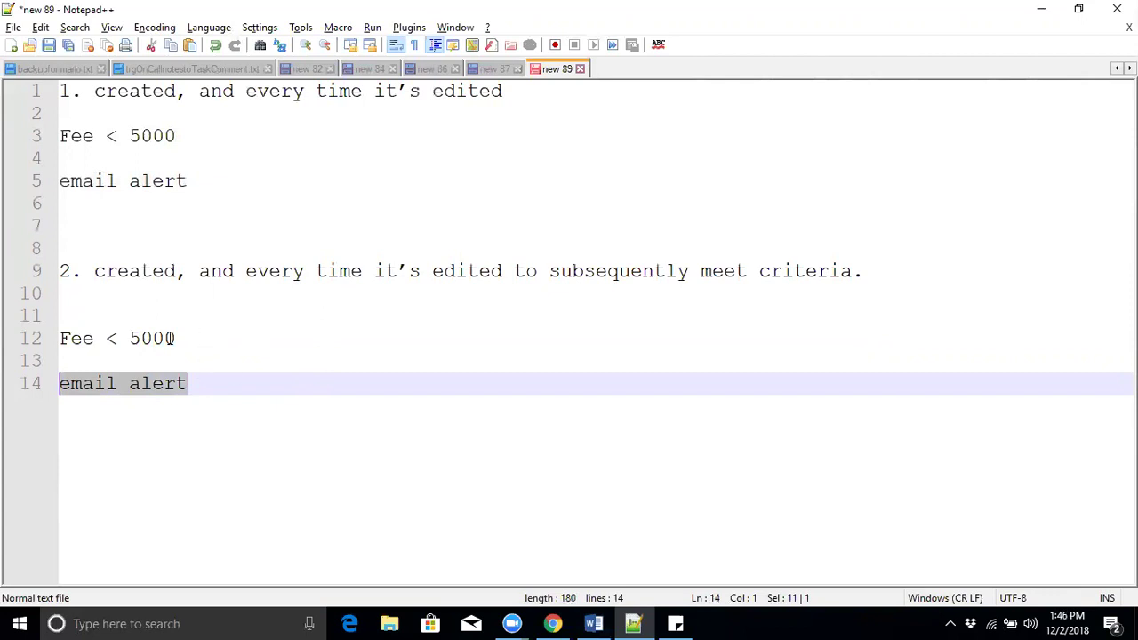
pyautogui.moveTo(184, 337); pyautogui.dragTo(54, 339)
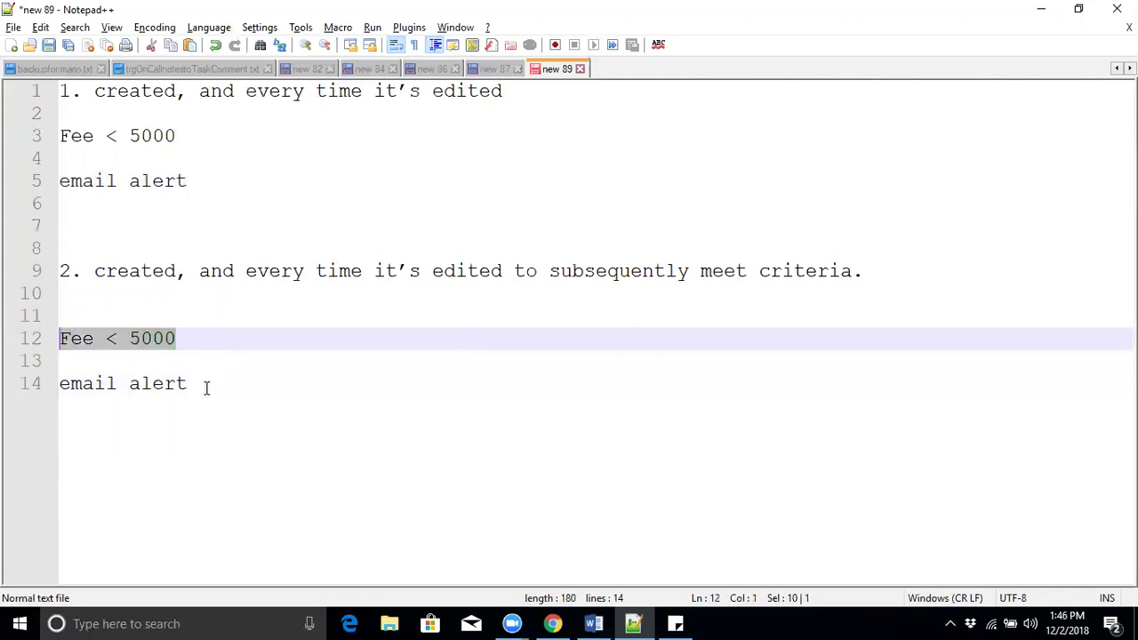
pyautogui.click(311, 92)
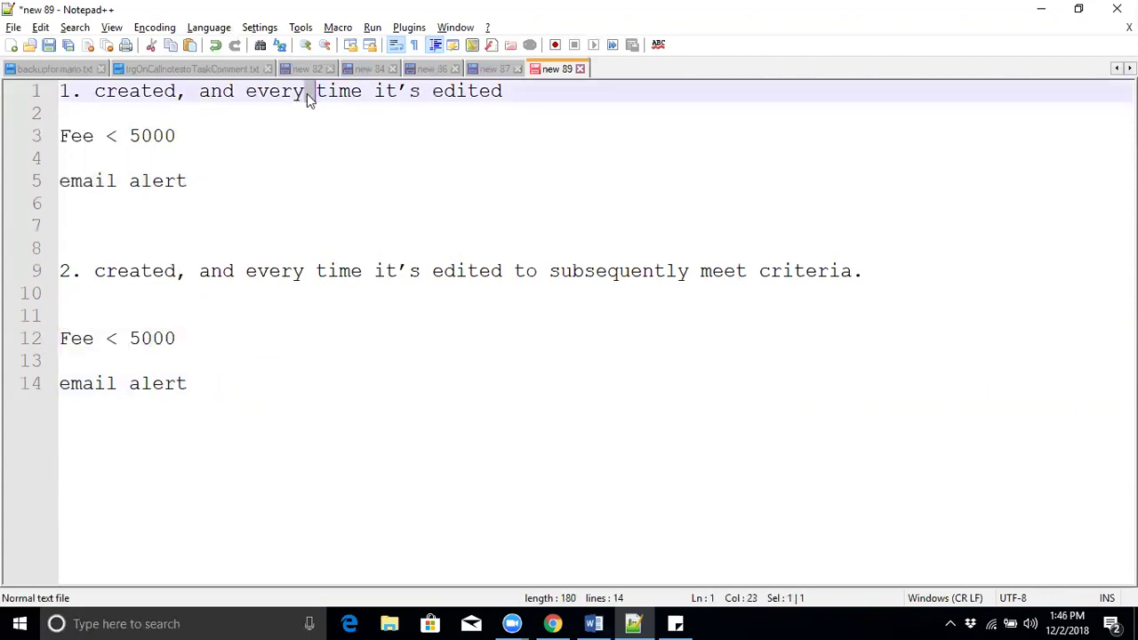
pyautogui.doubleClick(297, 270)
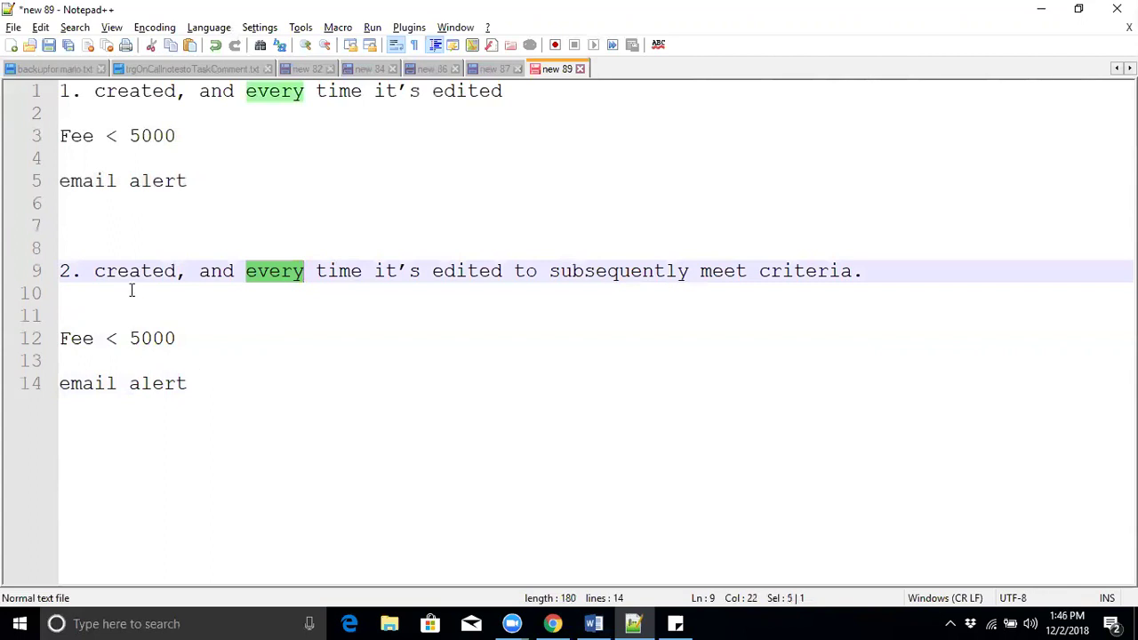
pyautogui.moveTo(179, 338); pyautogui.dragTo(46, 339)
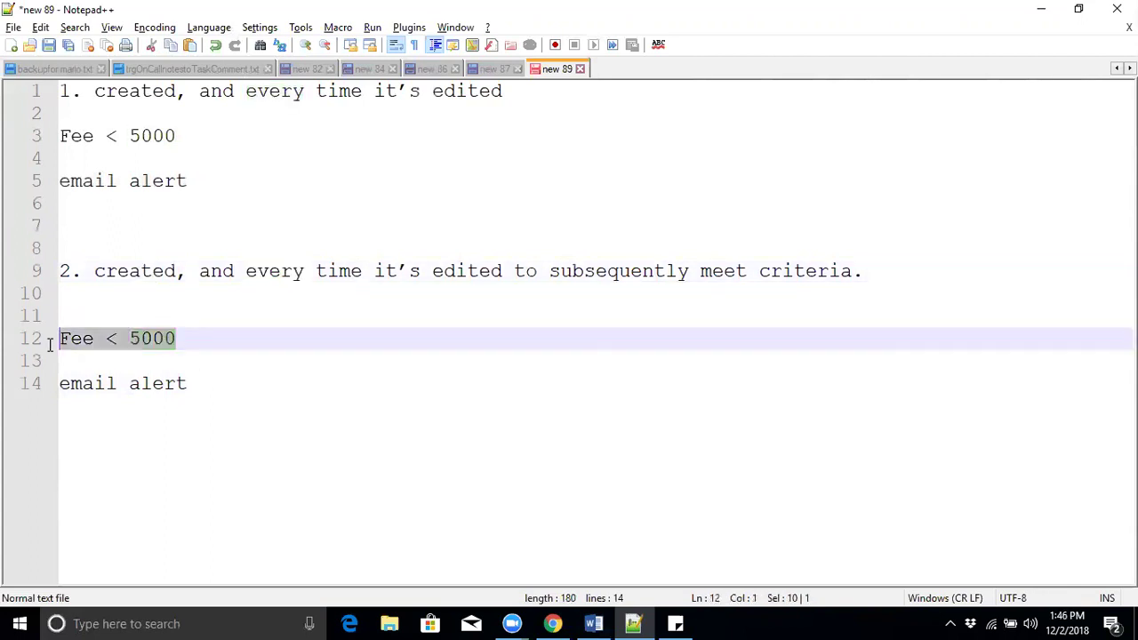
# Add the line "False == 6000" between "Fee < 5000" and "email alert" under option 2.
pyautogui.click(183, 343)
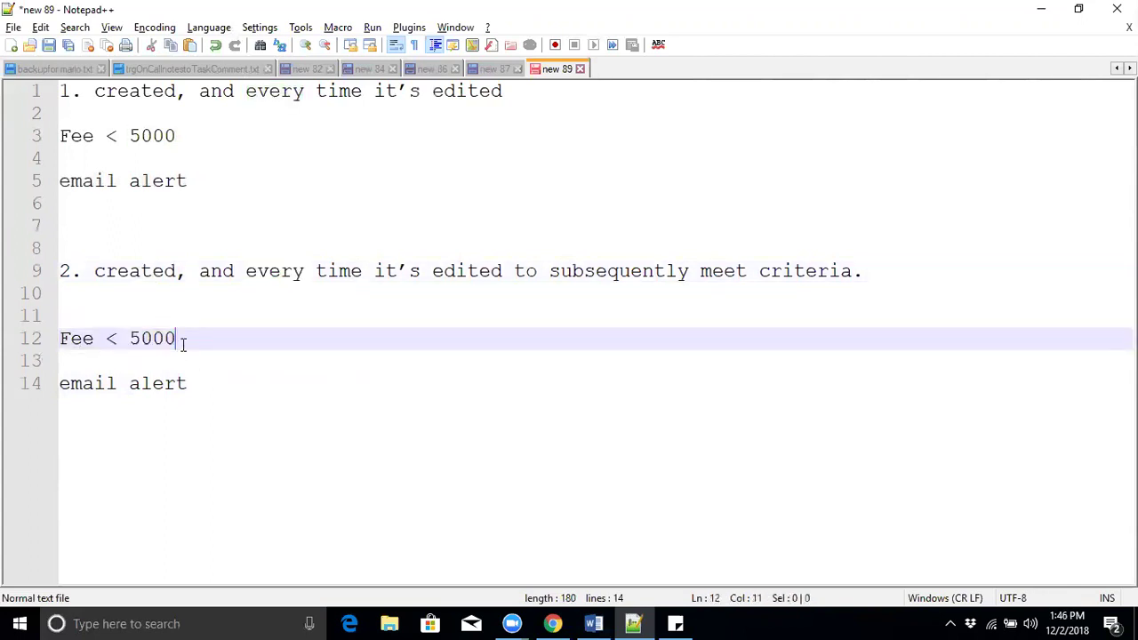
pyautogui.press('Return')
pyautogui.press('Return')
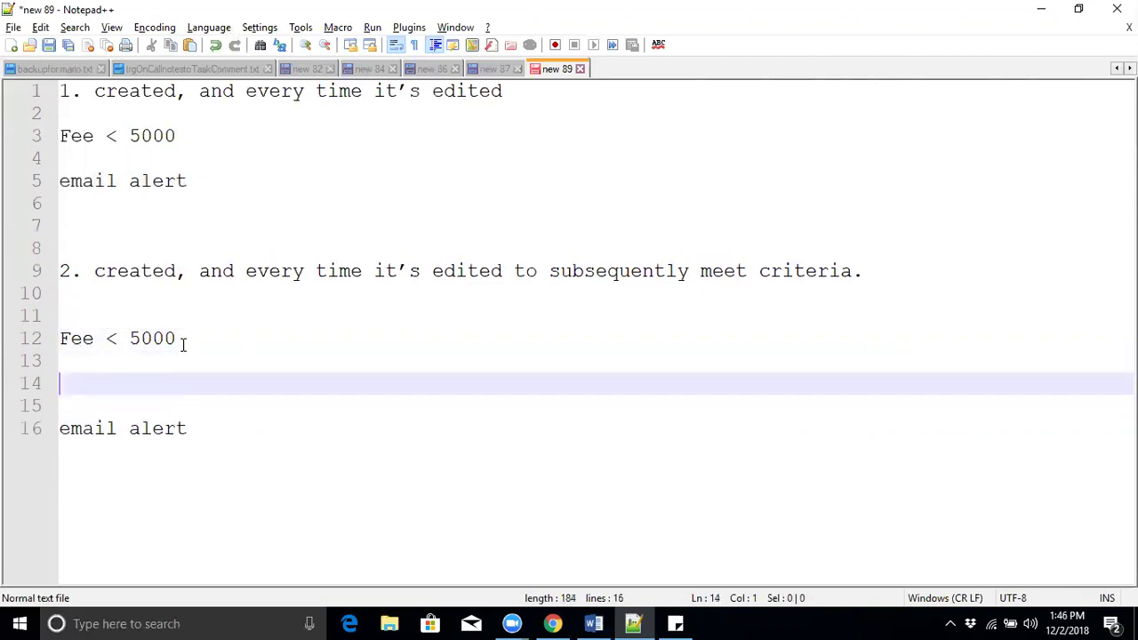
pyautogui.write('False')
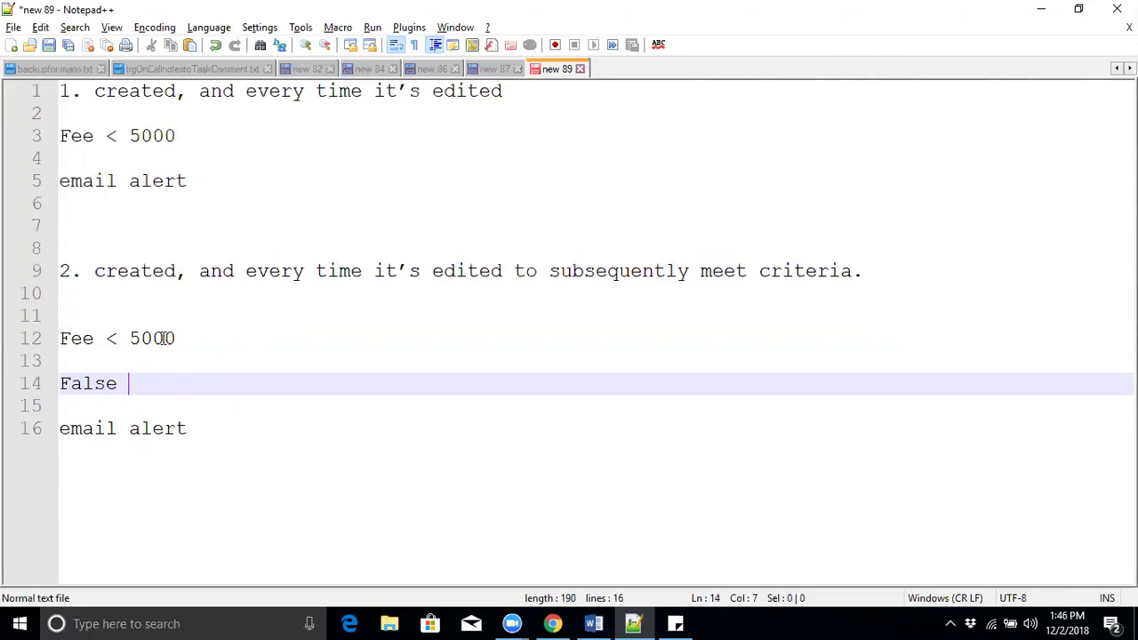
pyautogui.doubleClick(167, 338)
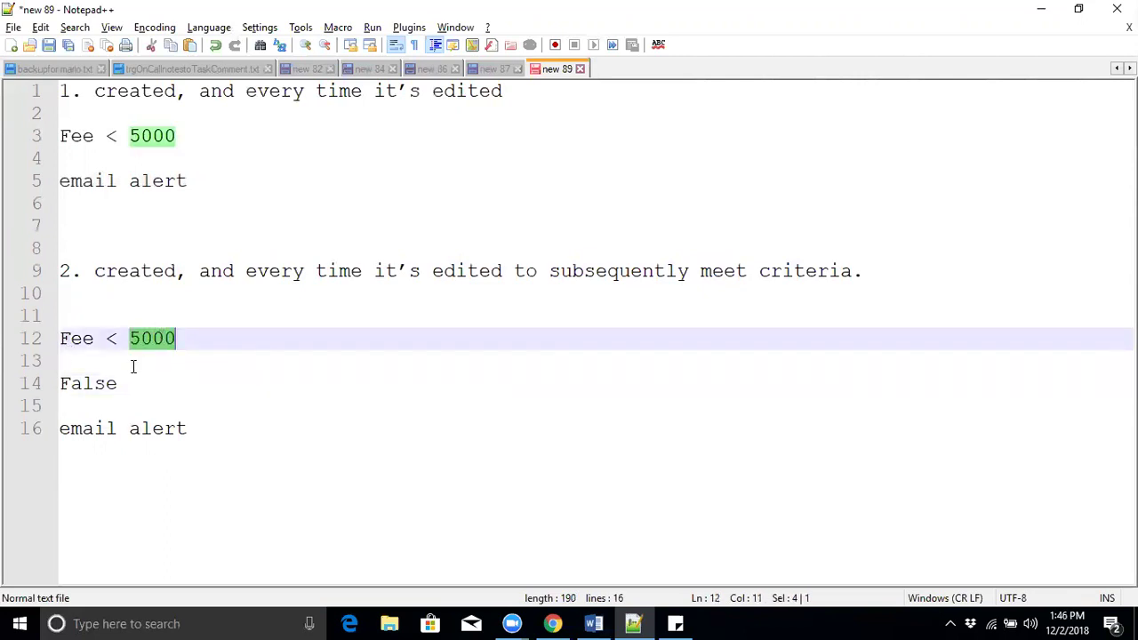
pyautogui.click(182, 383)
pyautogui.write('==c')
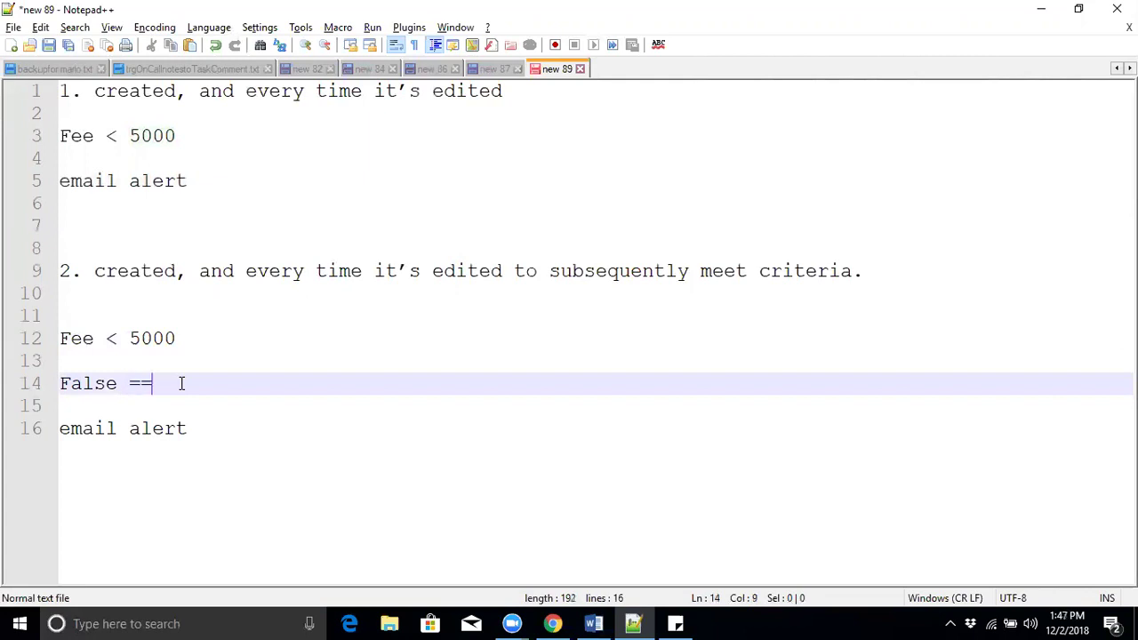
pyautogui.press('BackSpace')
pyautogui.write('6000')
# Add the line "True == 4000" below the "False == 6000" line, separated by a blank line.
pyautogui.moveTo(177, 338); pyautogui.dragTo(36, 340)
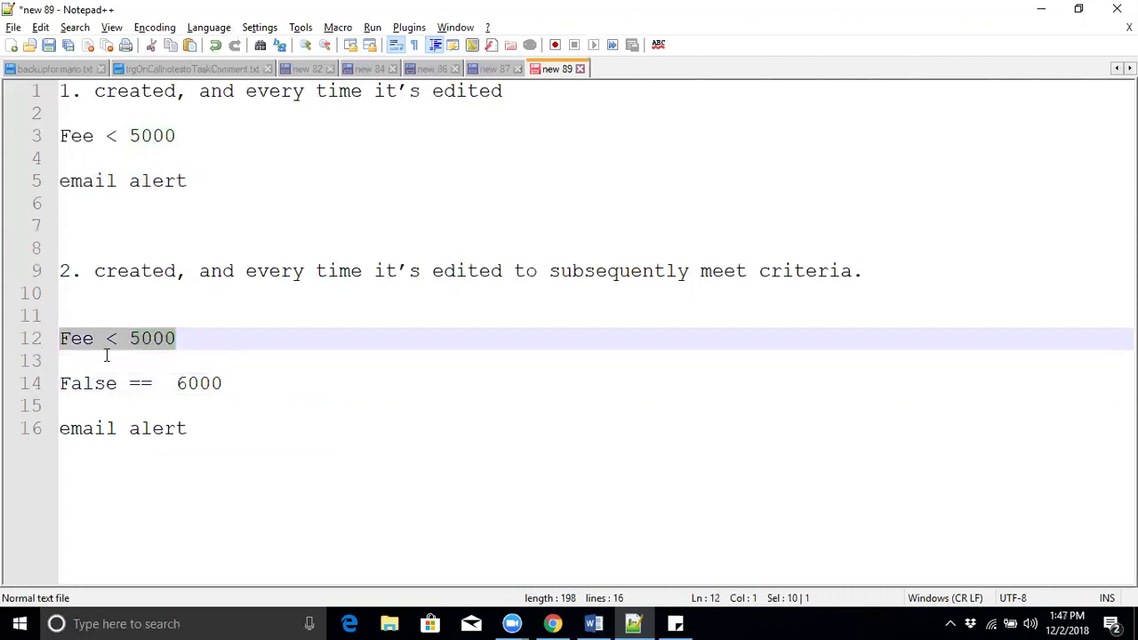
pyautogui.click(235, 381)
pyautogui.press('Return')
pyautogui.press('Return')
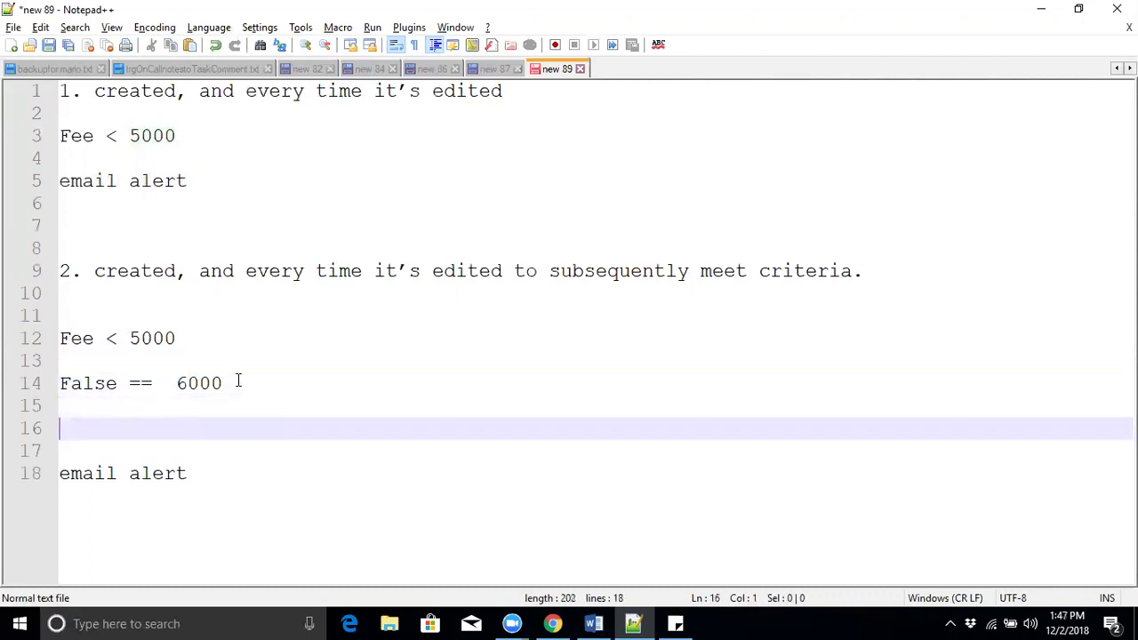
pyautogui.write('True == 4000')
pyautogui.moveTo(205, 340); pyautogui.dragTo(163, 298)
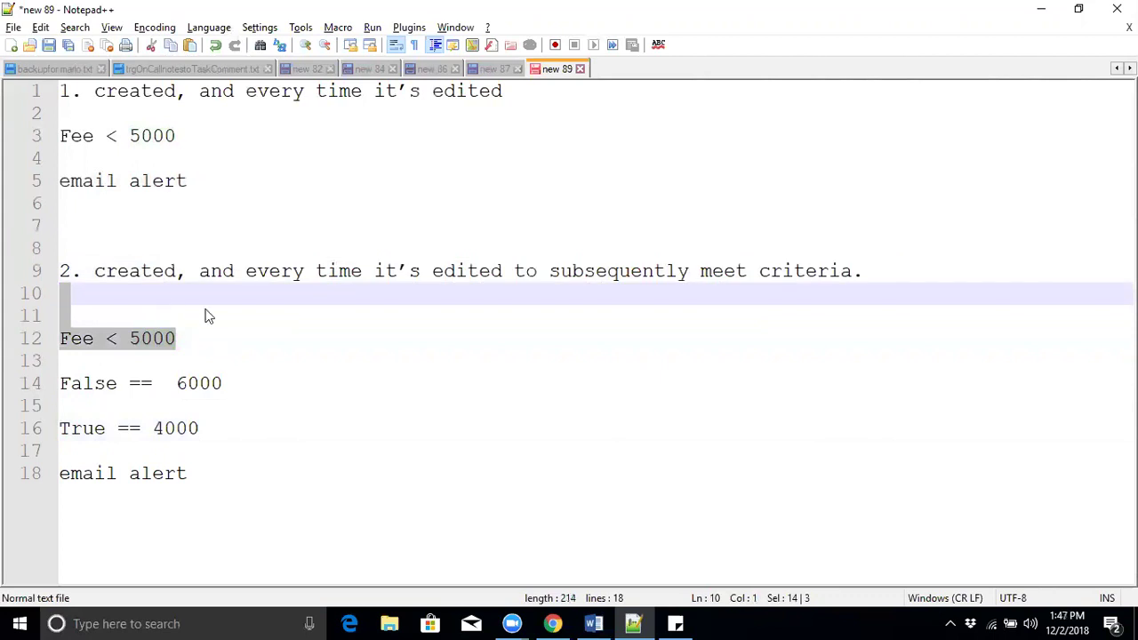
pyautogui.click(81, 341)
pyautogui.doubleClick(80, 341)
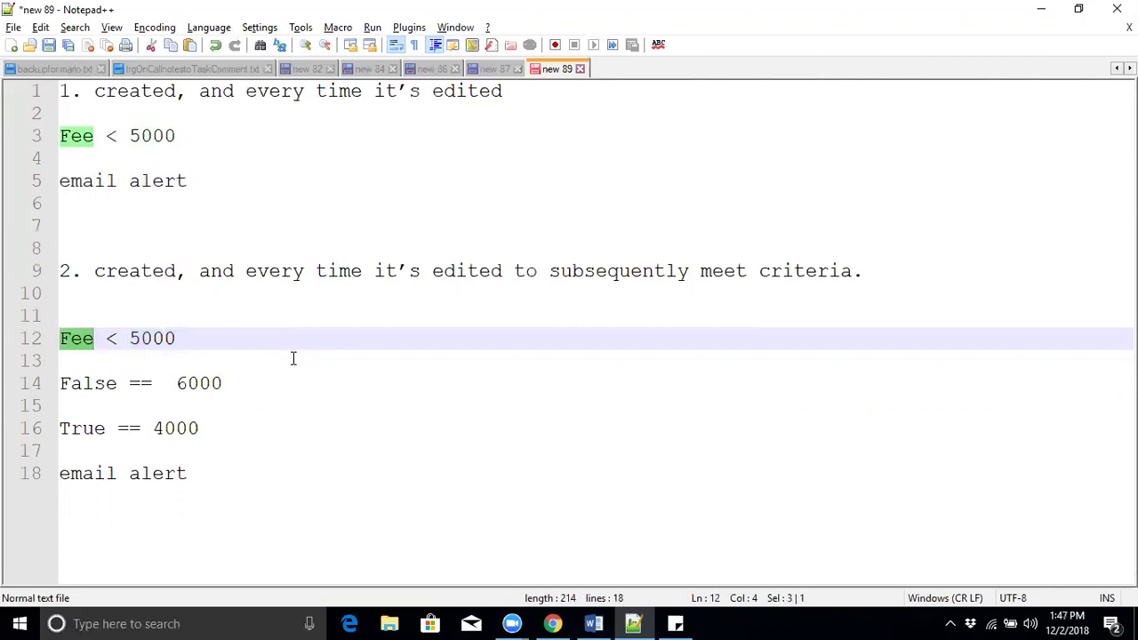
pyautogui.doubleClick(595, 275)
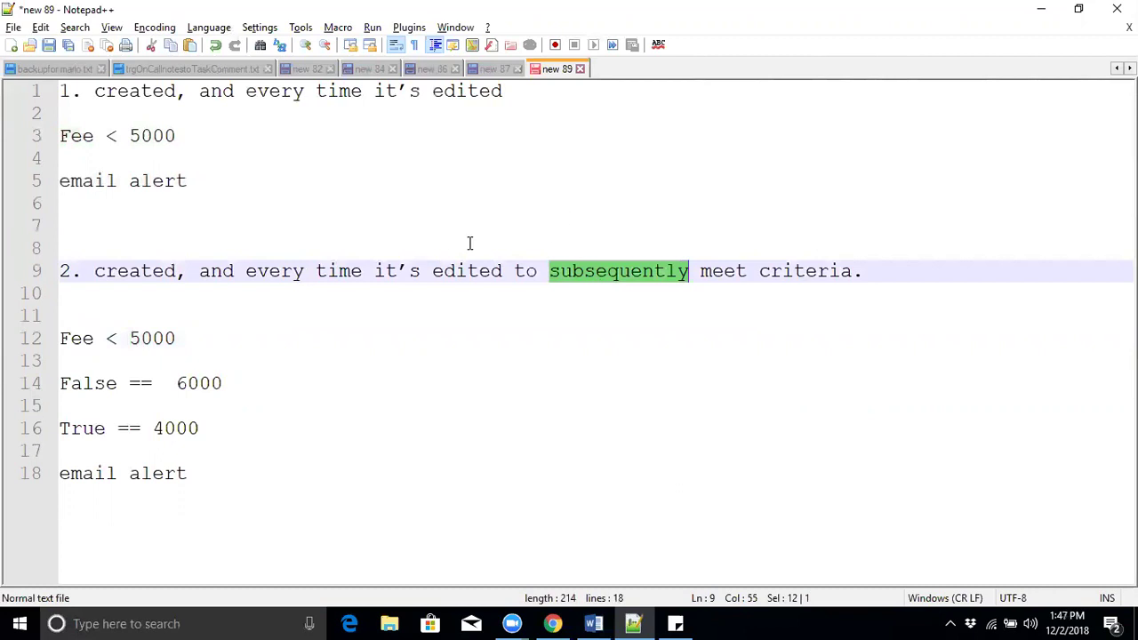
pyautogui.click(231, 180)
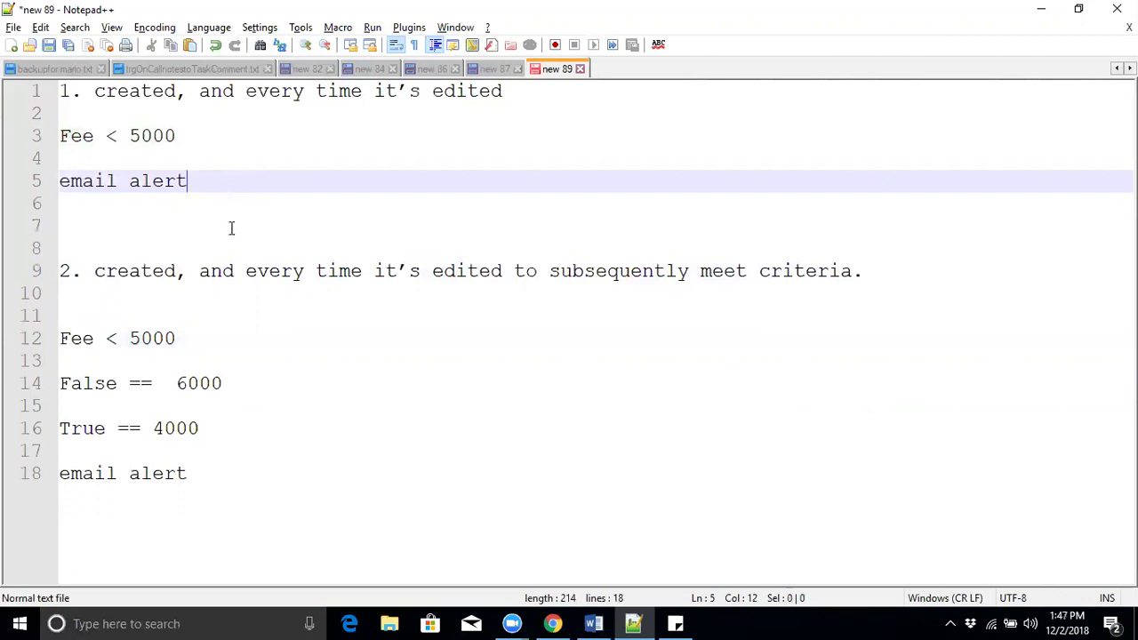
pyautogui.moveTo(189, 343); pyautogui.dragTo(52, 345)
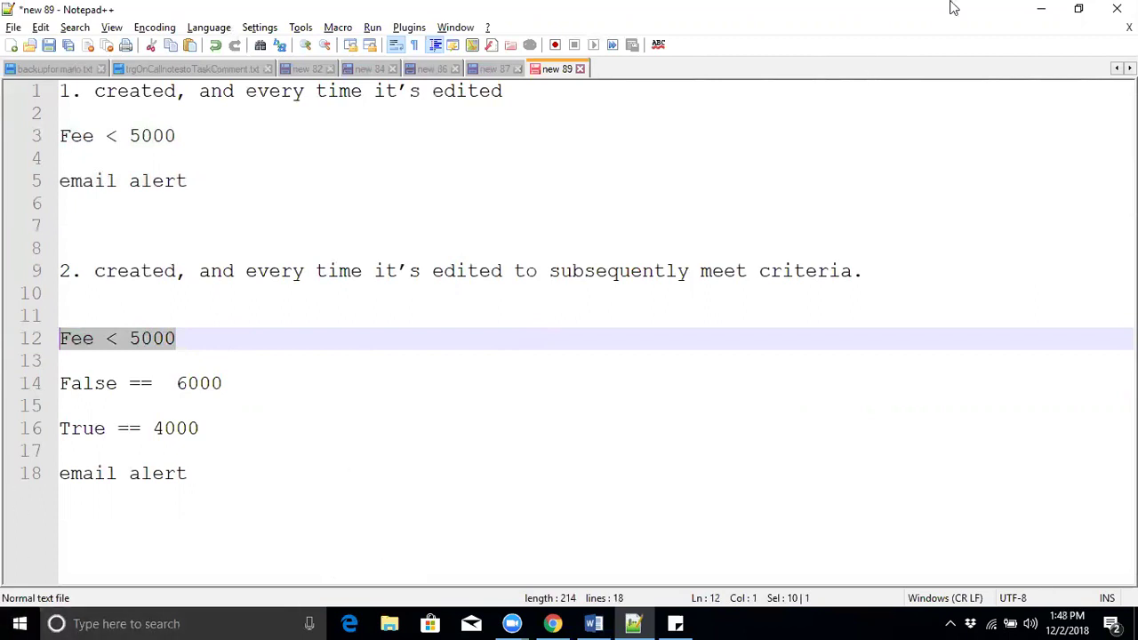
pyautogui.doubleClick(210, 383)
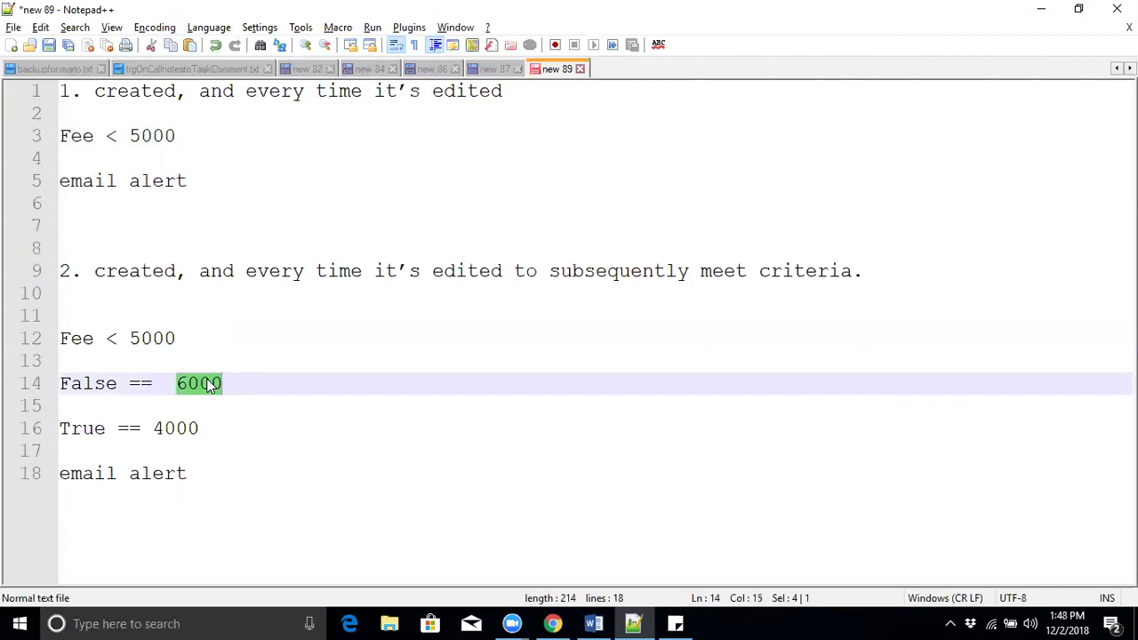
# Review the two evaluation options, comparing the fee condition of each with the False and True example values under option 2.
pyautogui.doubleClick(188, 428)
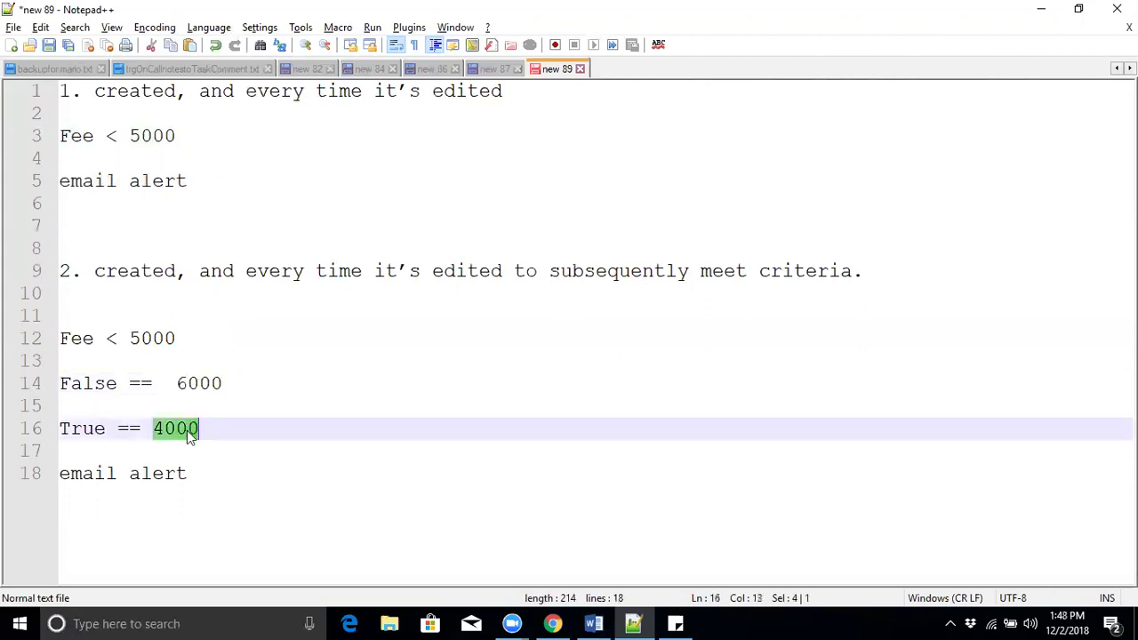
pyautogui.click(85, 429)
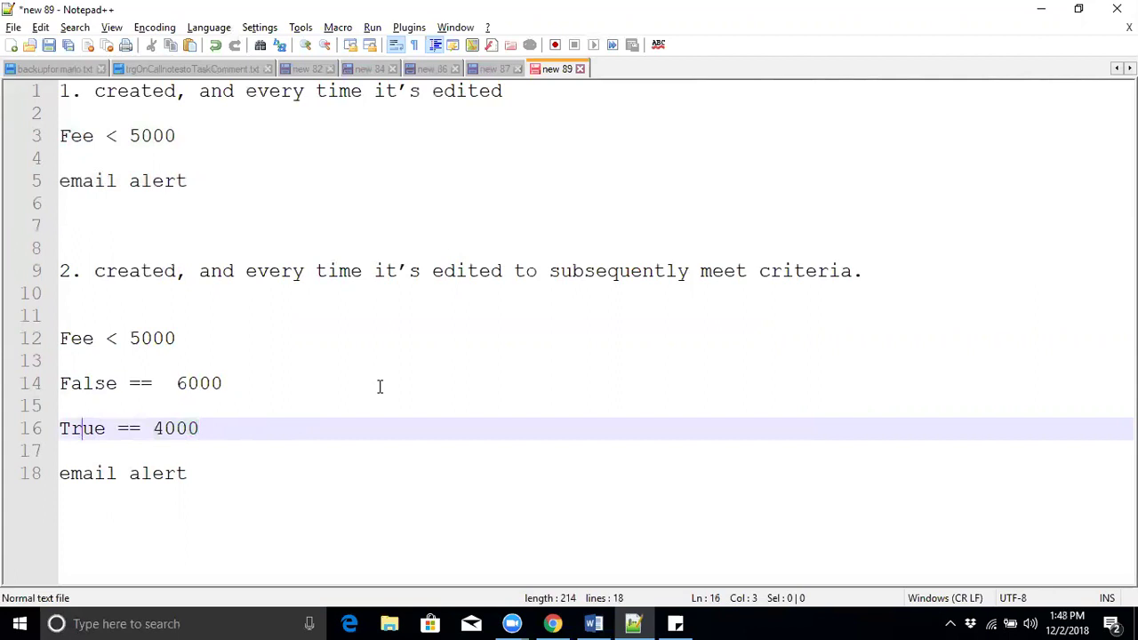
pyautogui.click(592, 271)
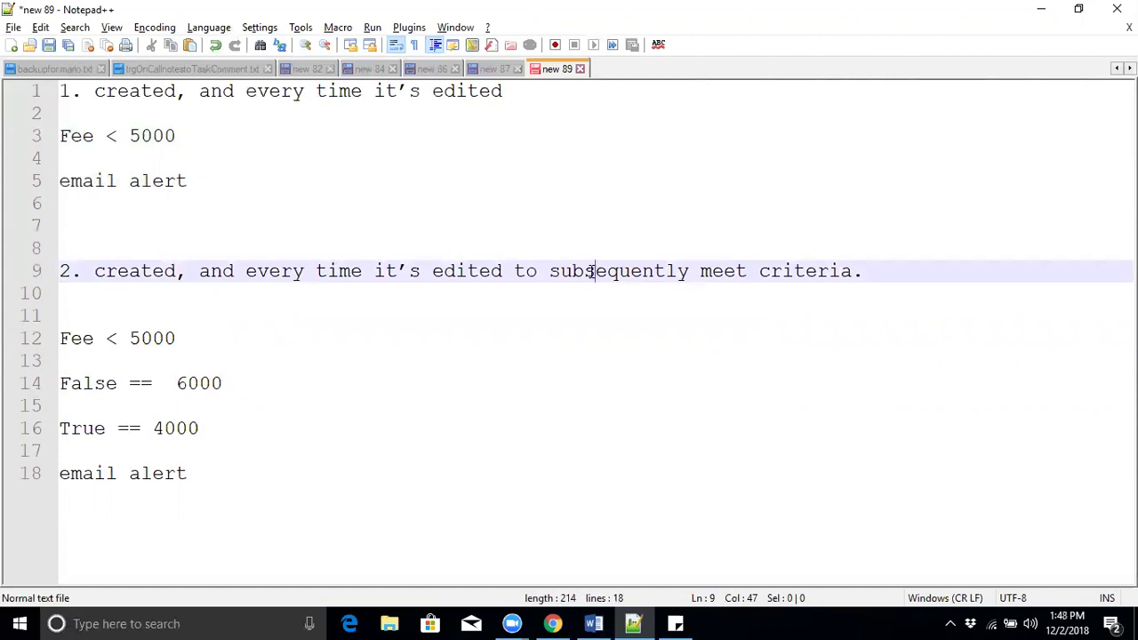
pyautogui.doubleClick(368, 91)
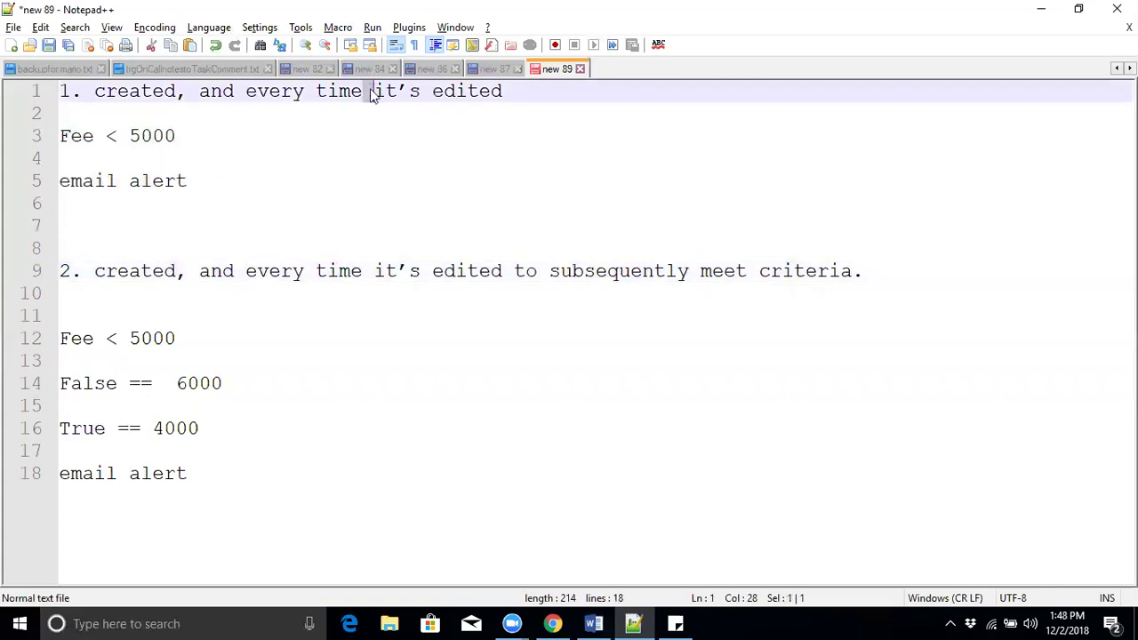
pyautogui.click(164, 135)
pyautogui.doubleClick(163, 136)
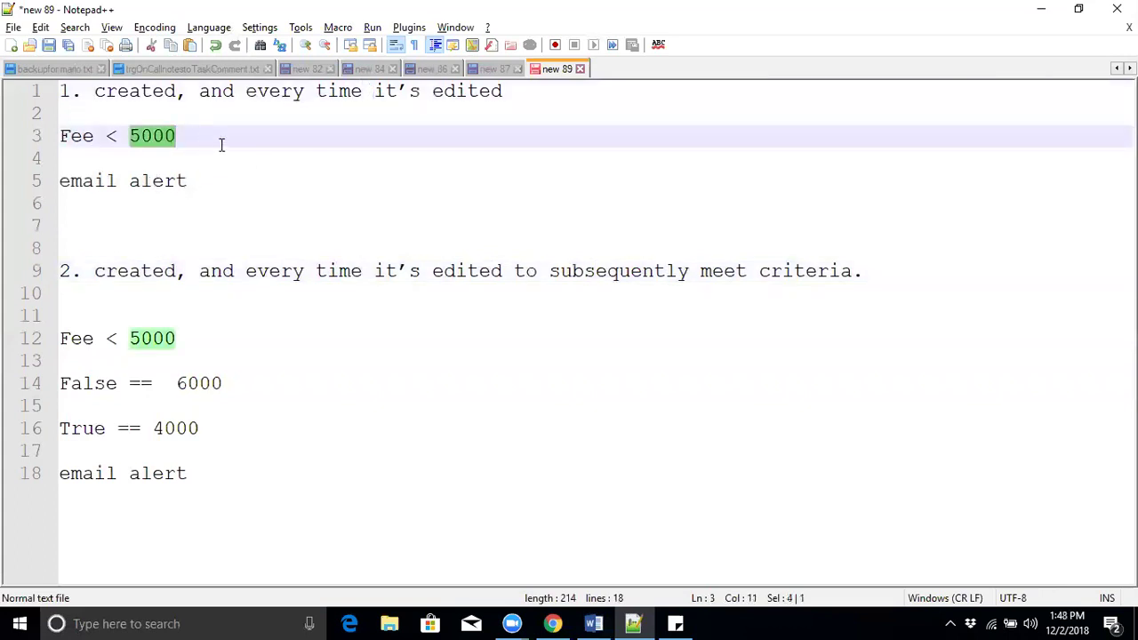
pyautogui.click(163, 337)
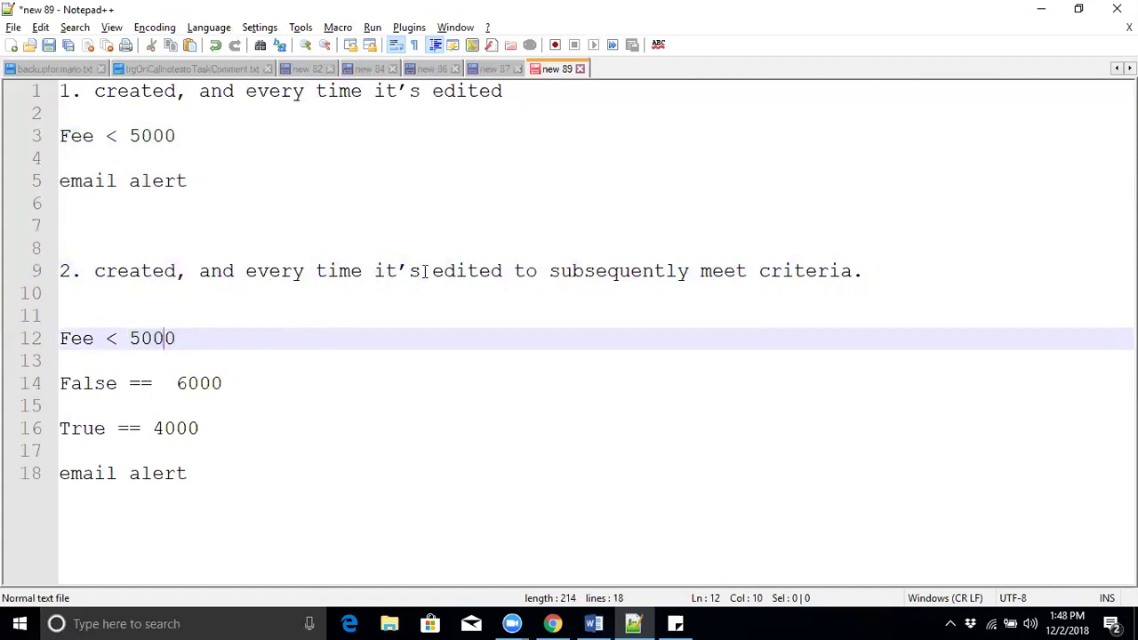
pyautogui.click(610, 271)
pyautogui.doubleClick(610, 271)
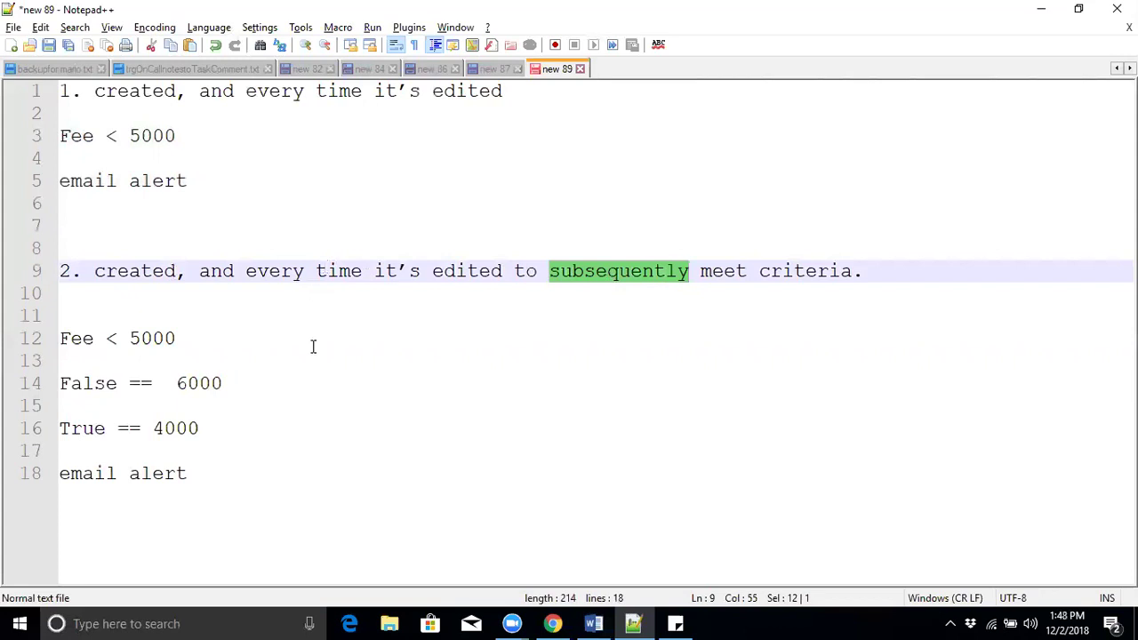
pyautogui.moveTo(245, 383); pyautogui.dragTo(71, 384)
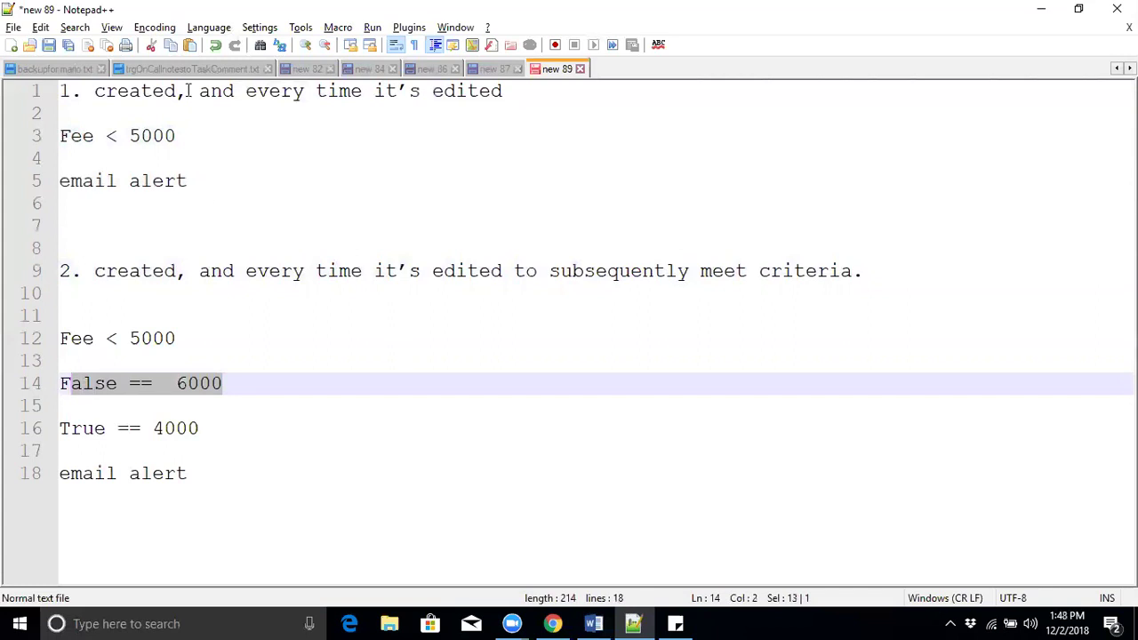
pyautogui.moveTo(181, 135); pyautogui.dragTo(48, 134)
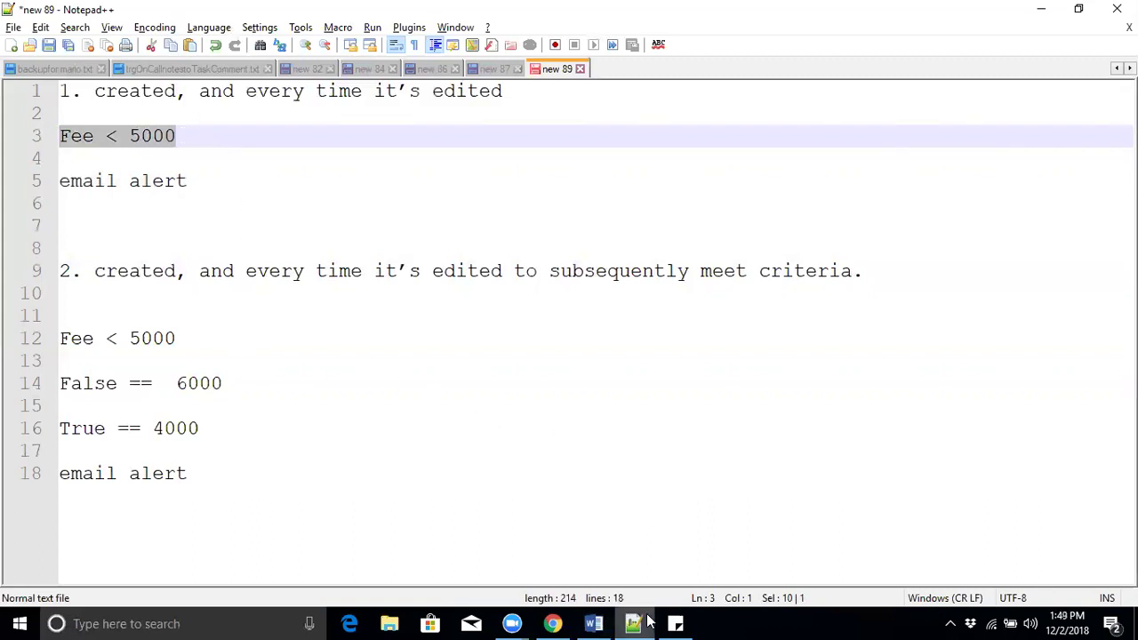
pyautogui.moveTo(643, 622)
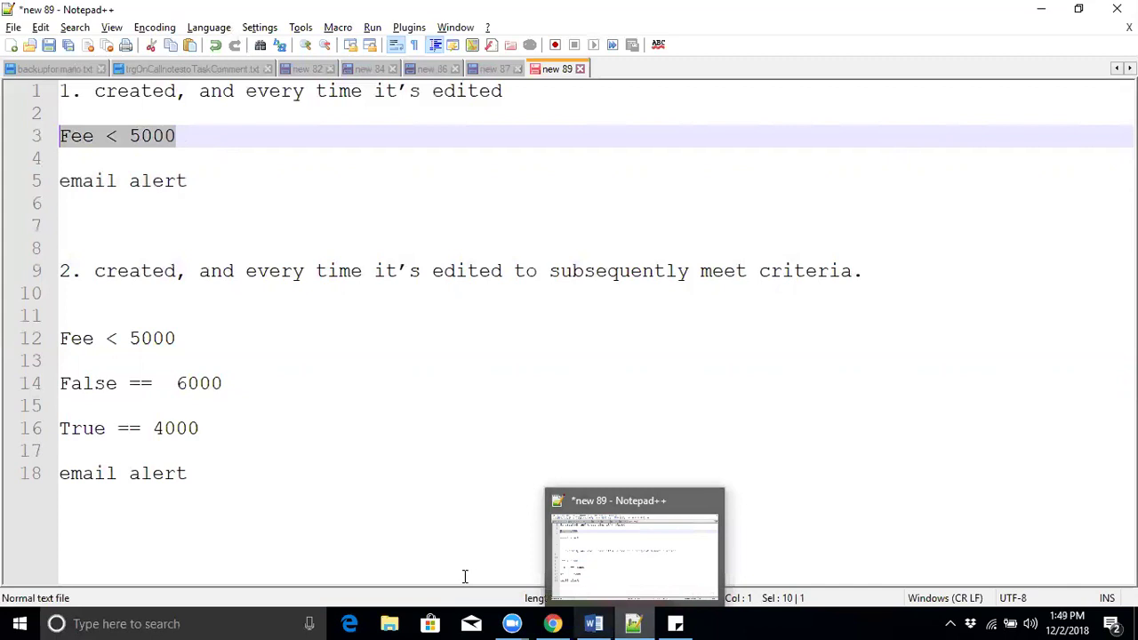
pyautogui.click(231, 311)
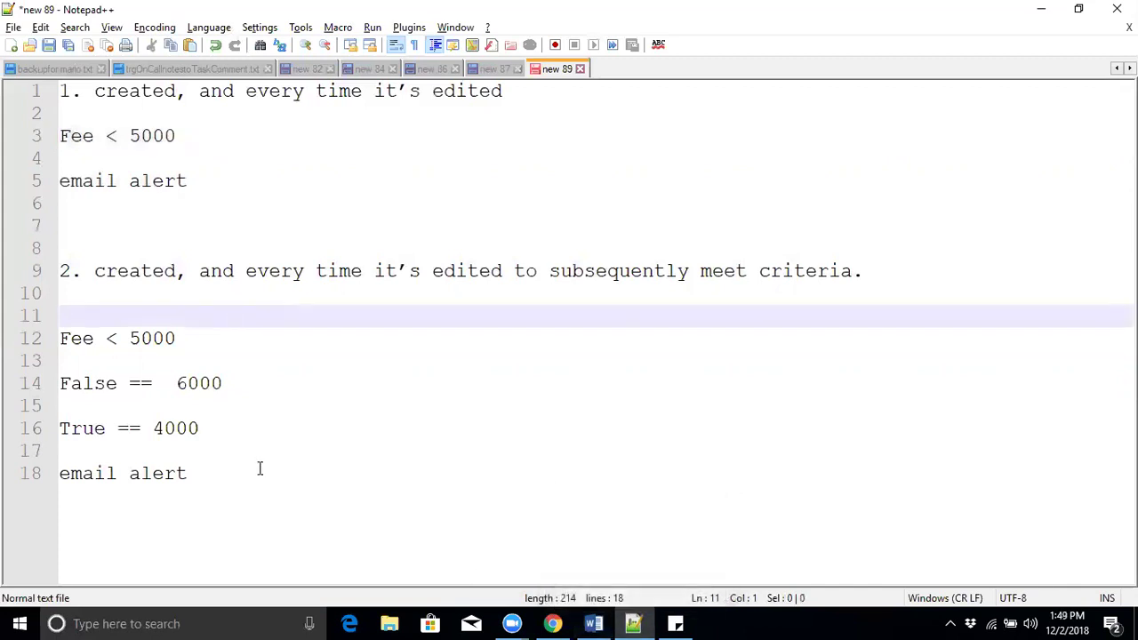
# Replace the entire note with the line "opportunity stge = closed won" and start a new line below a blank one.
pyautogui.moveTo(208, 472); pyautogui.dragTo(40, 42)
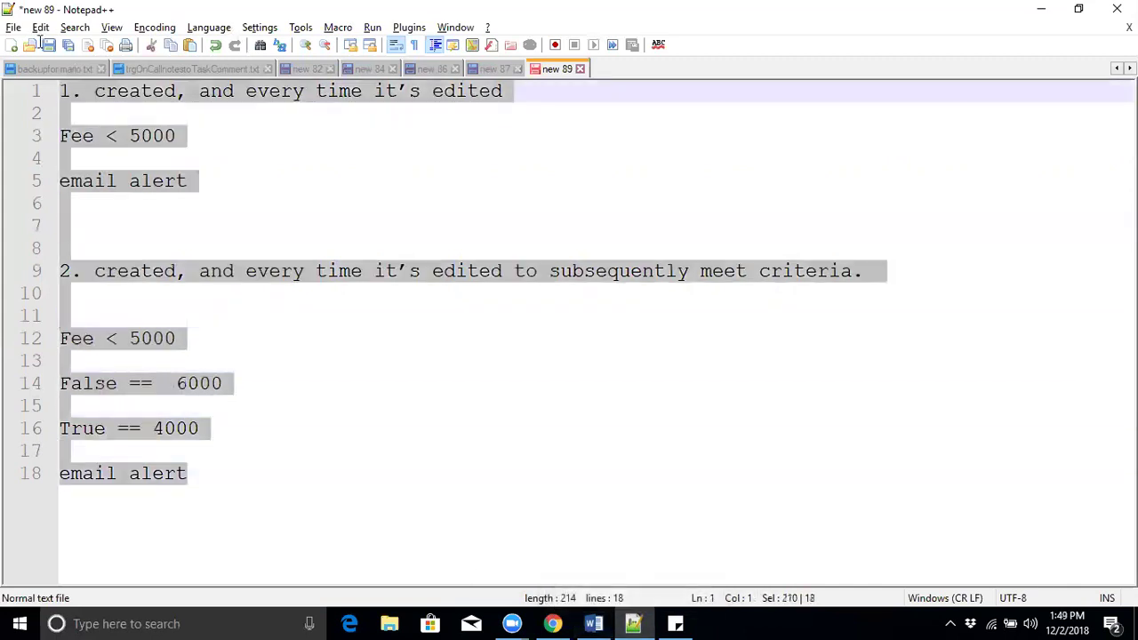
pyautogui.press('Delete')
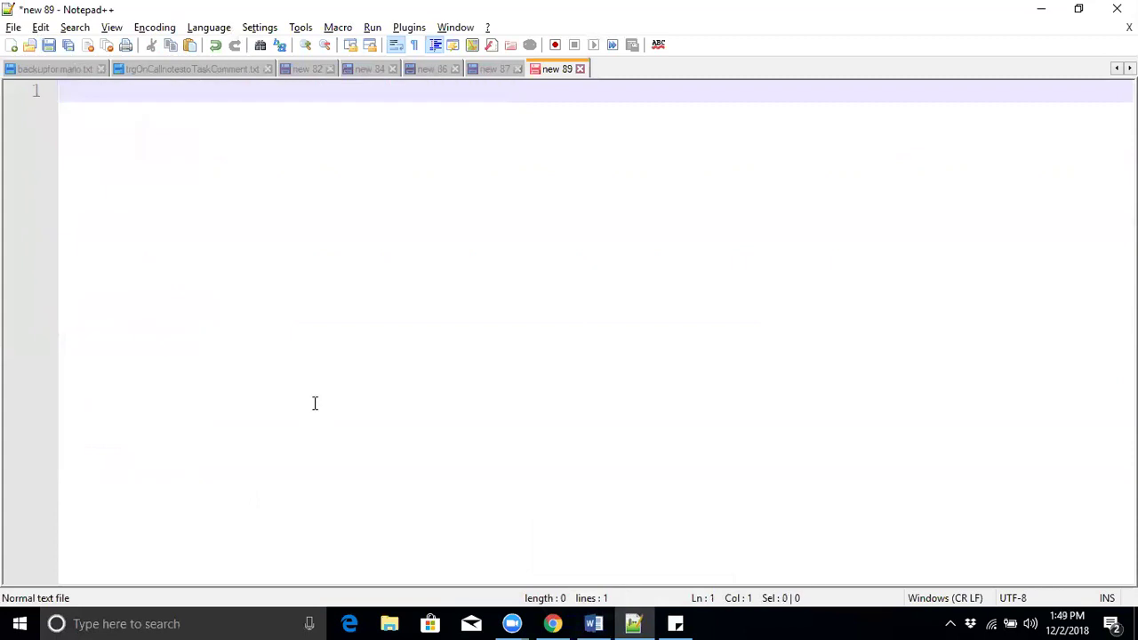
pyautogui.write('opportu')
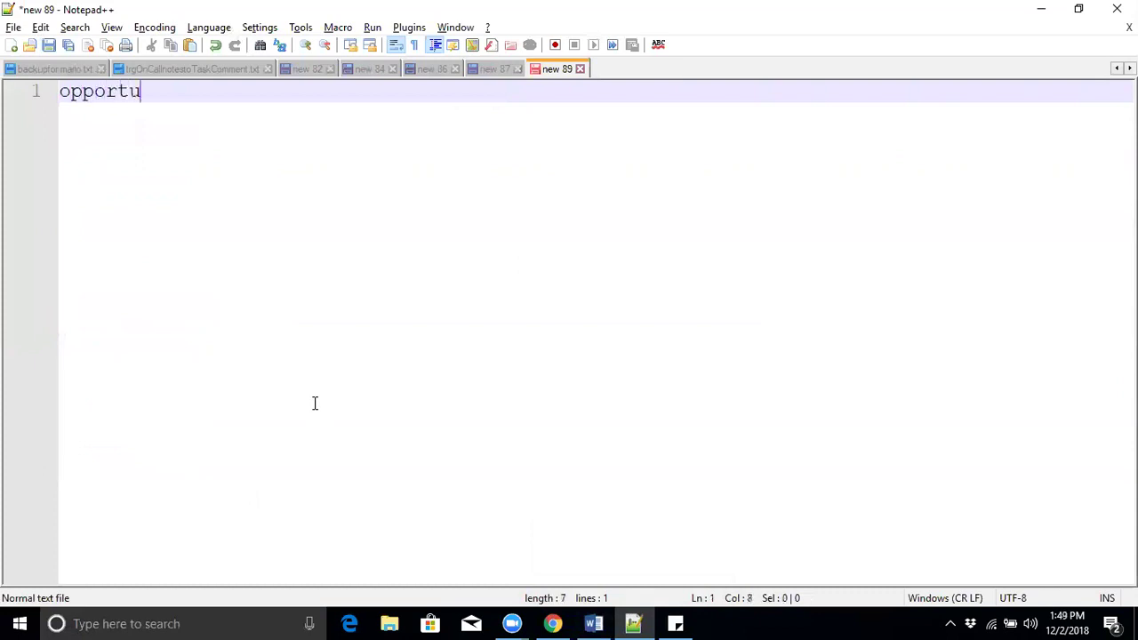
pyautogui.write('nitcy')
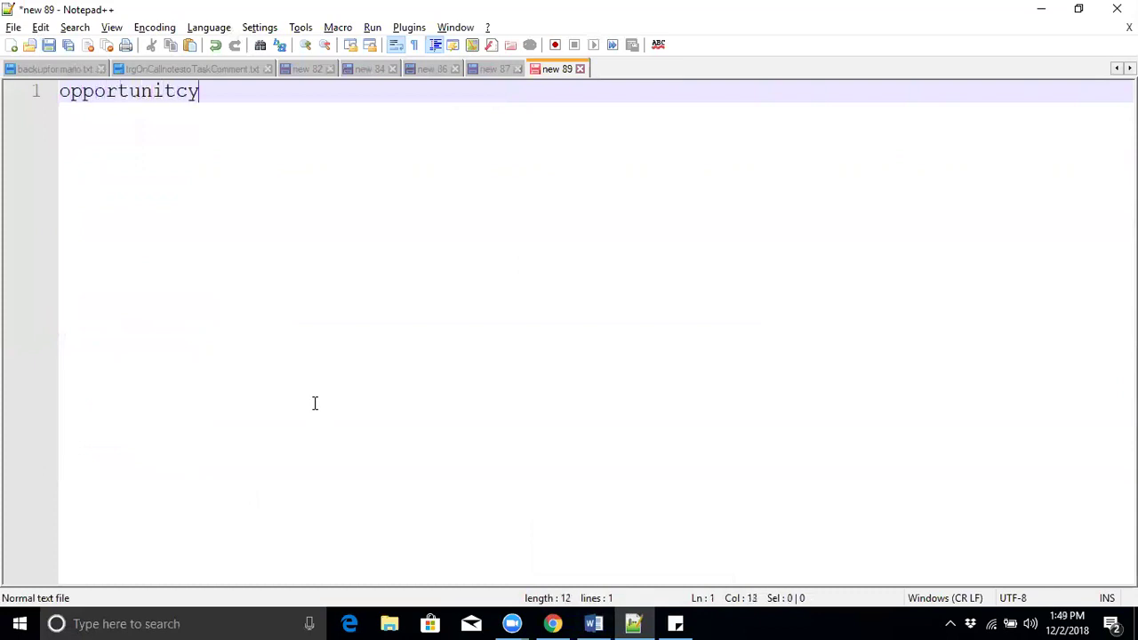
pyautogui.press('BackSpace')
pyautogui.press('BackSpace')
pyautogui.press('BackSpace')
pyautogui.write('y  stge = ')
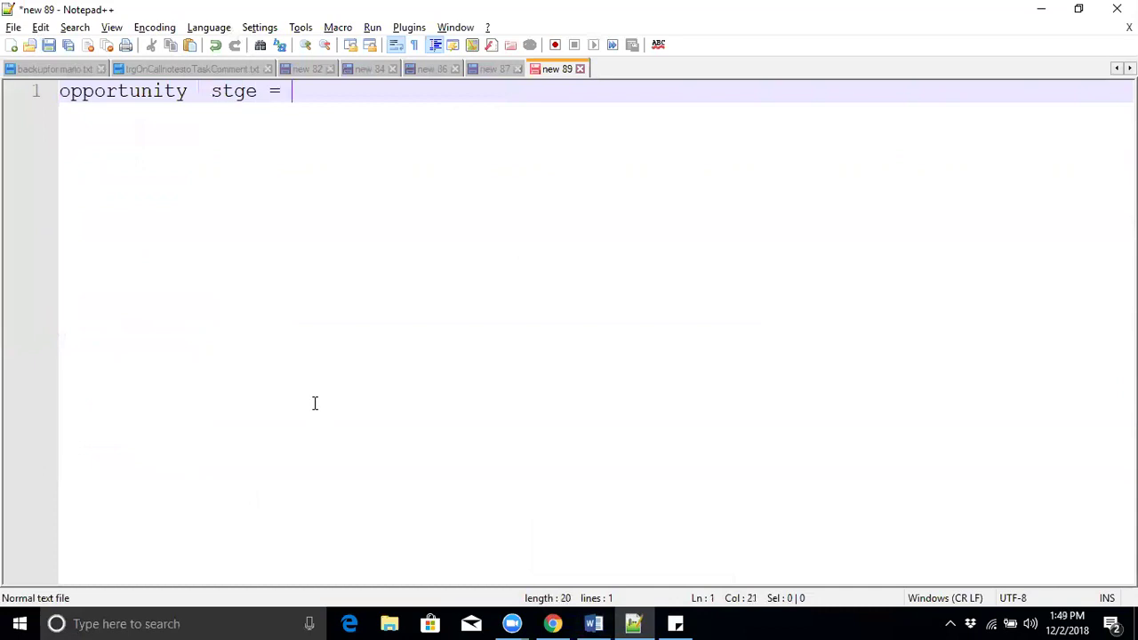
pyautogui.write('closed won')
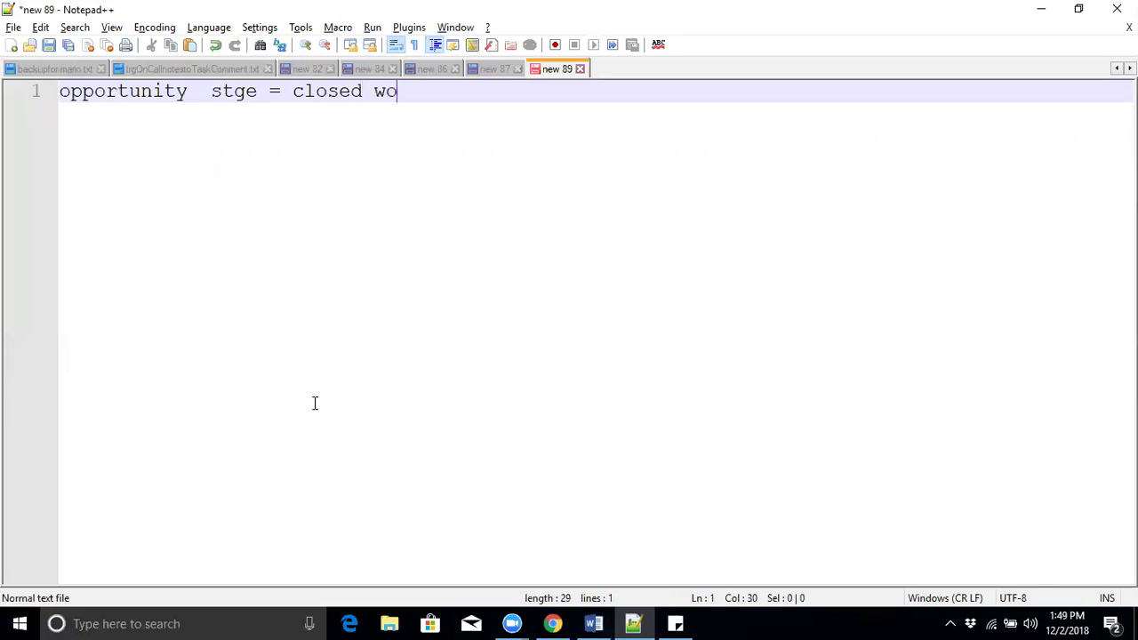
pyautogui.press('Return')
pyautogui.press('Return')
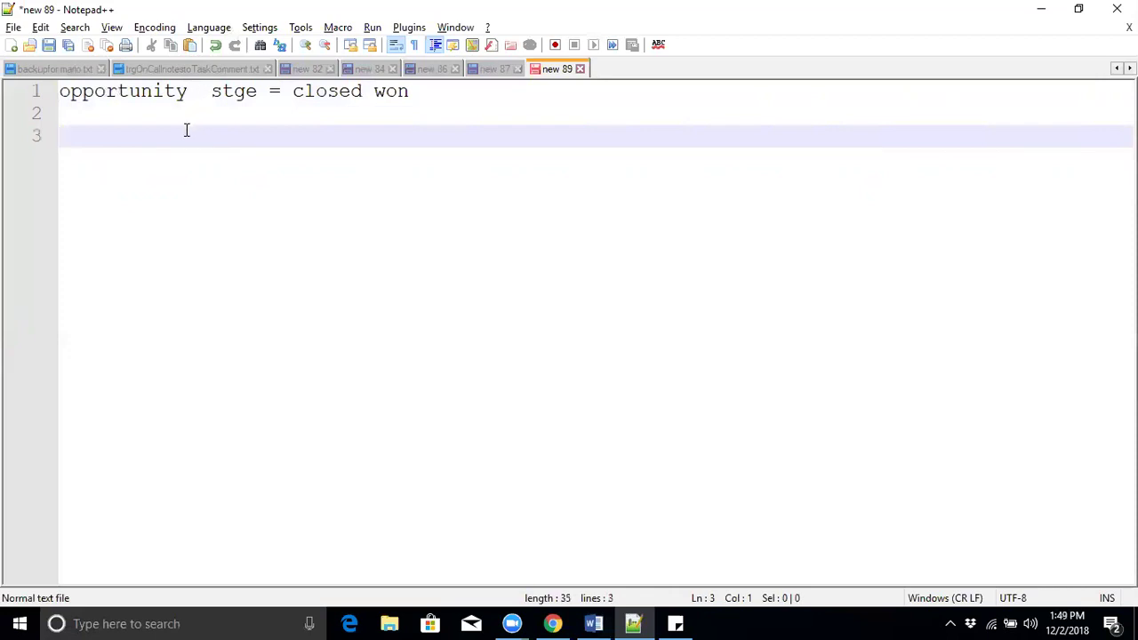
# Replace the word "stge" in the opportunity line with "closedat".
pyautogui.doubleClick(237, 92)
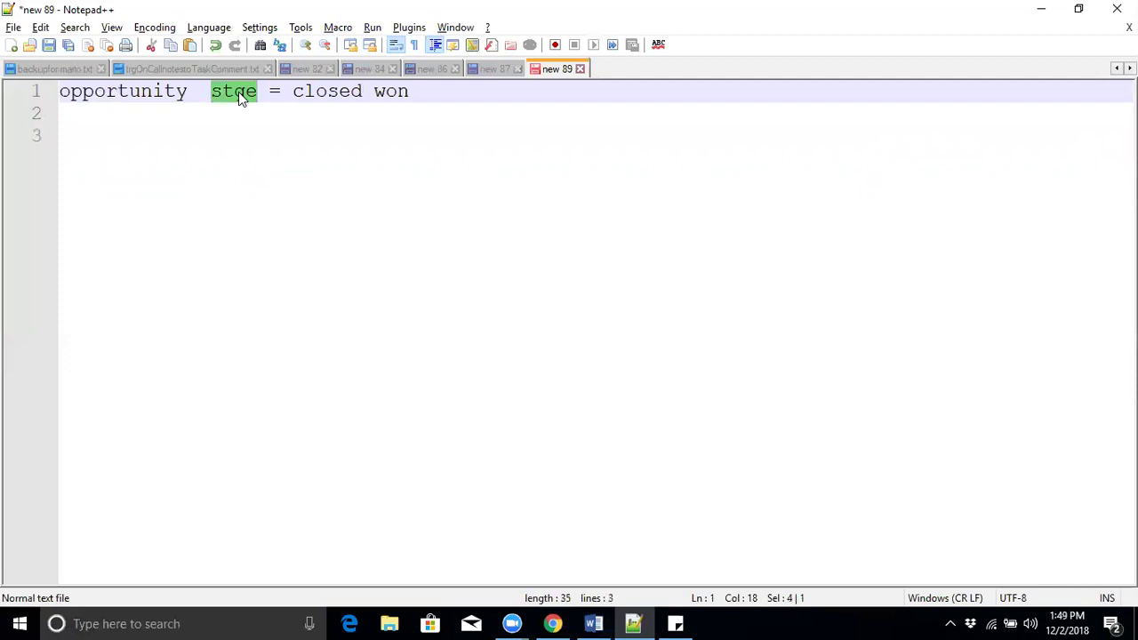
pyautogui.write('close')
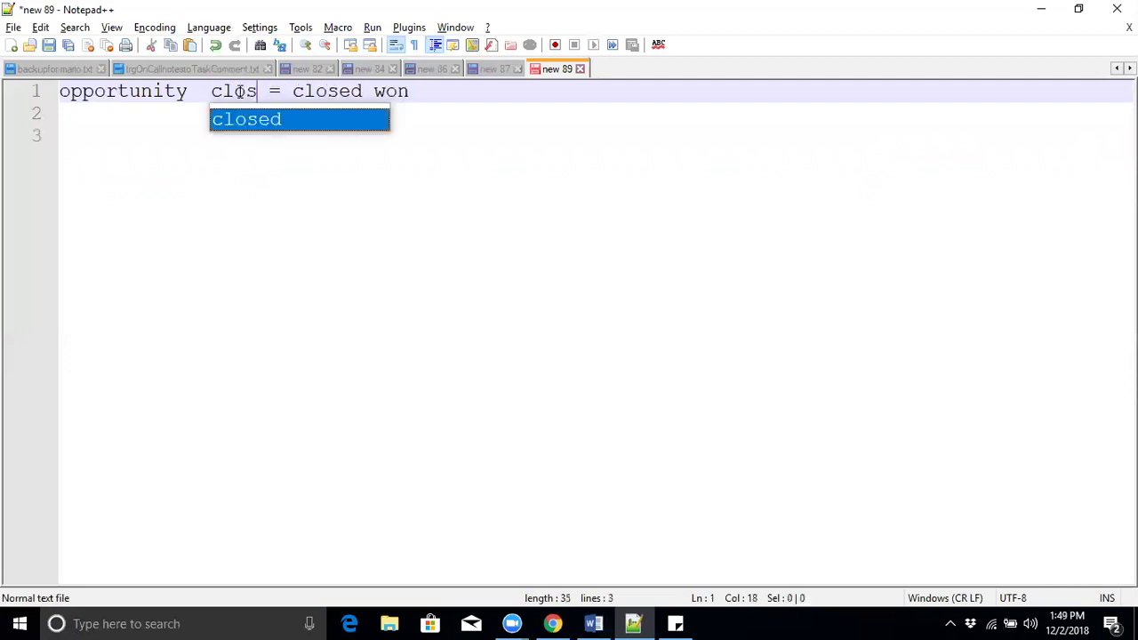
pyautogui.write('dat')
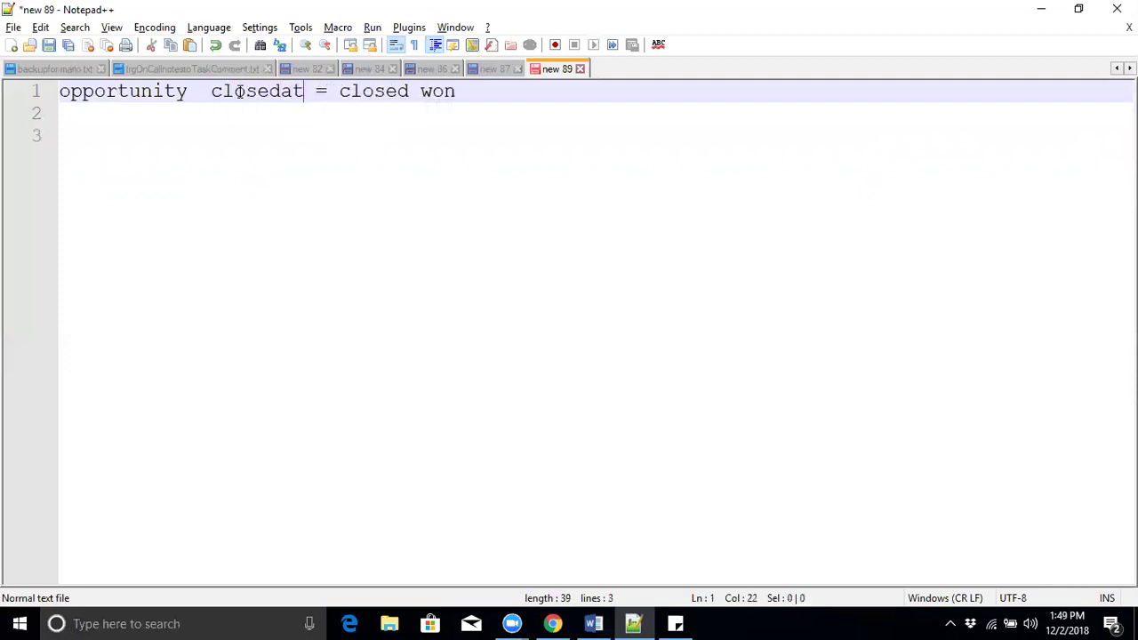
# Change the comparison in the opportunity line to "!= null" and add three line breaks after it.
pyautogui.click(318, 89)
pyautogui.write('1')
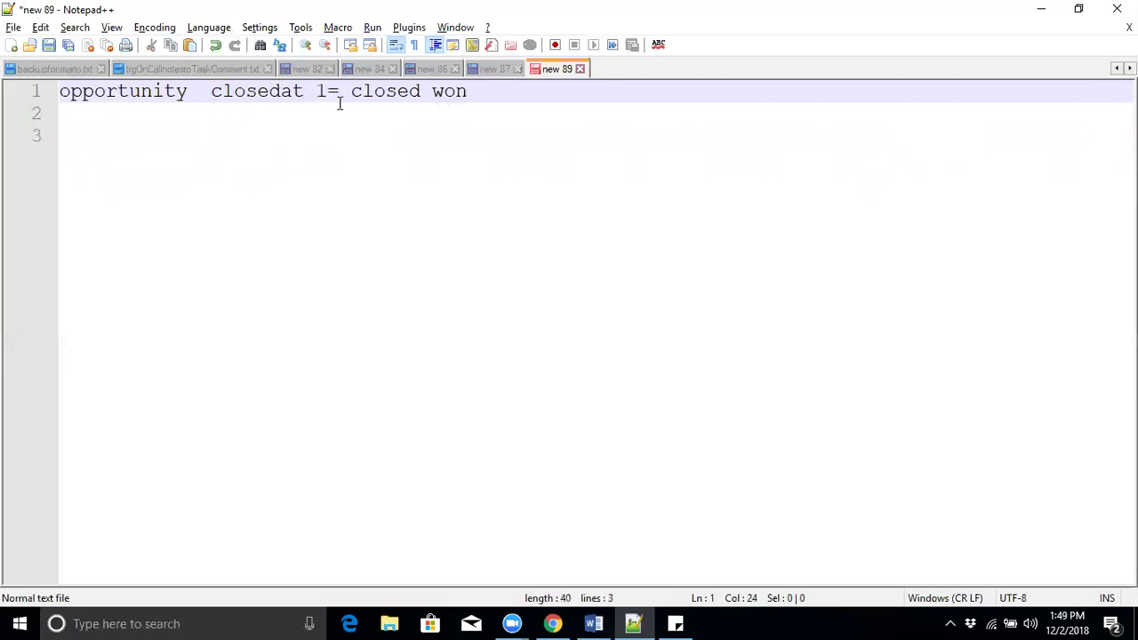
pyautogui.click(345, 108)
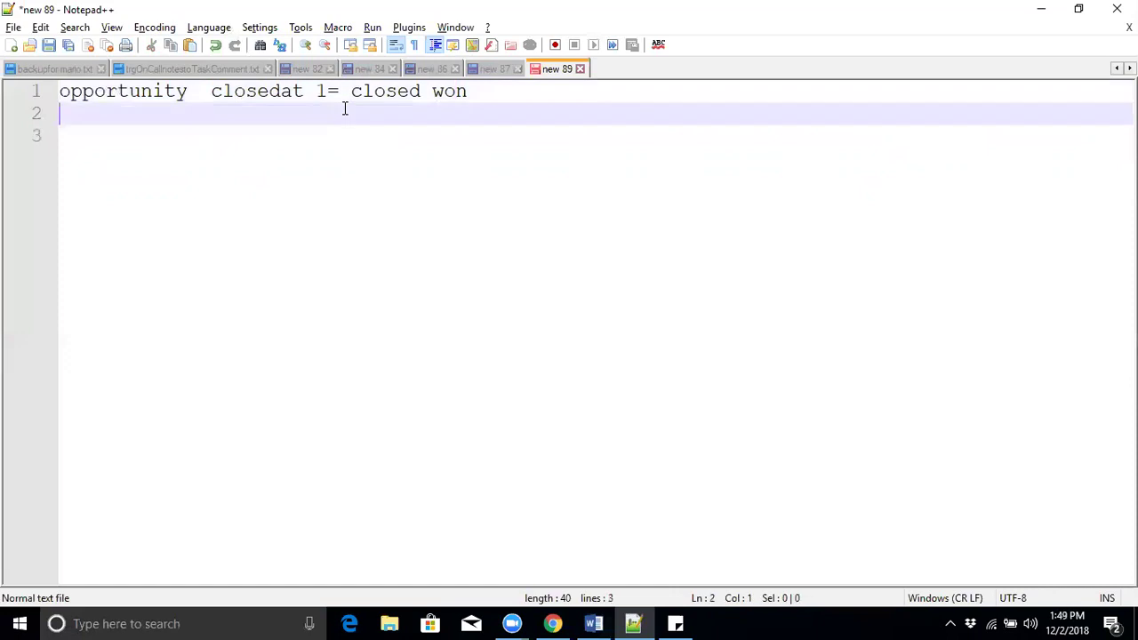
pyautogui.press('Left')
pyautogui.press('BackSpace')
pyautogui.press('BackSpace')
pyautogui.press('BackSpace')
pyautogui.press('BackSpace')
pyautogui.press('BackSpace')
pyautogui.press('BackSpace')
pyautogui.press('BackSpace')
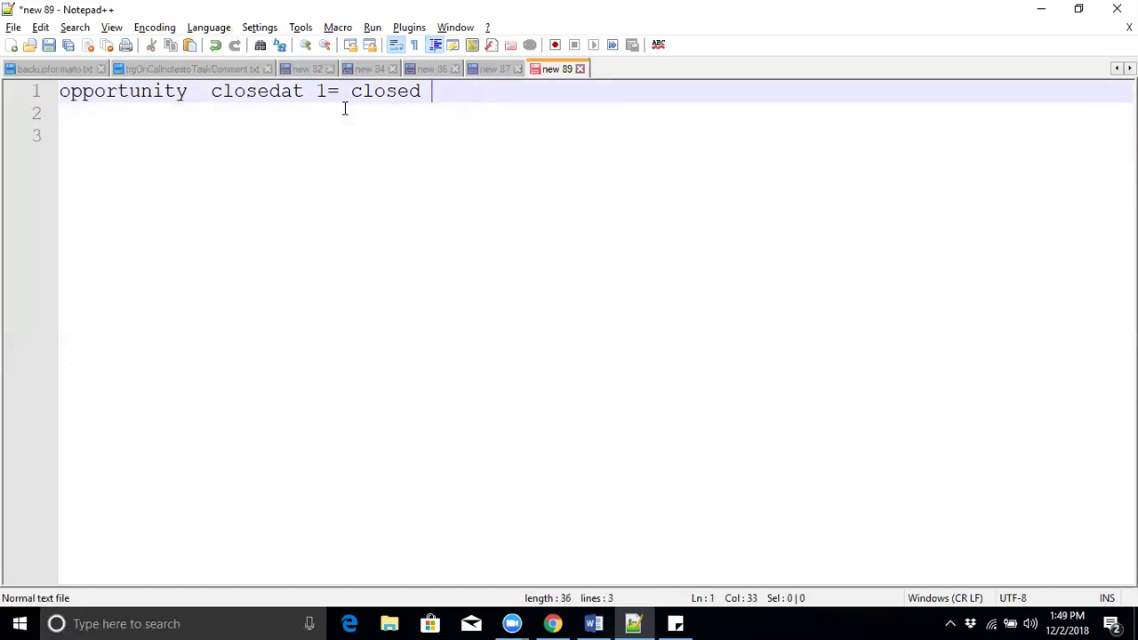
pyautogui.press('BackSpace')
pyautogui.press('BackSpace')
pyautogui.press('BackSpace')
pyautogui.press('BackSpace')
pyautogui.press('BackSpace')
pyautogui.press('BackSpace')
pyautogui.press('BackSpace')
pyautogui.write('!= null')
pyautogui.press('Return')
pyautogui.press('Return')
pyautogui.press('Return')
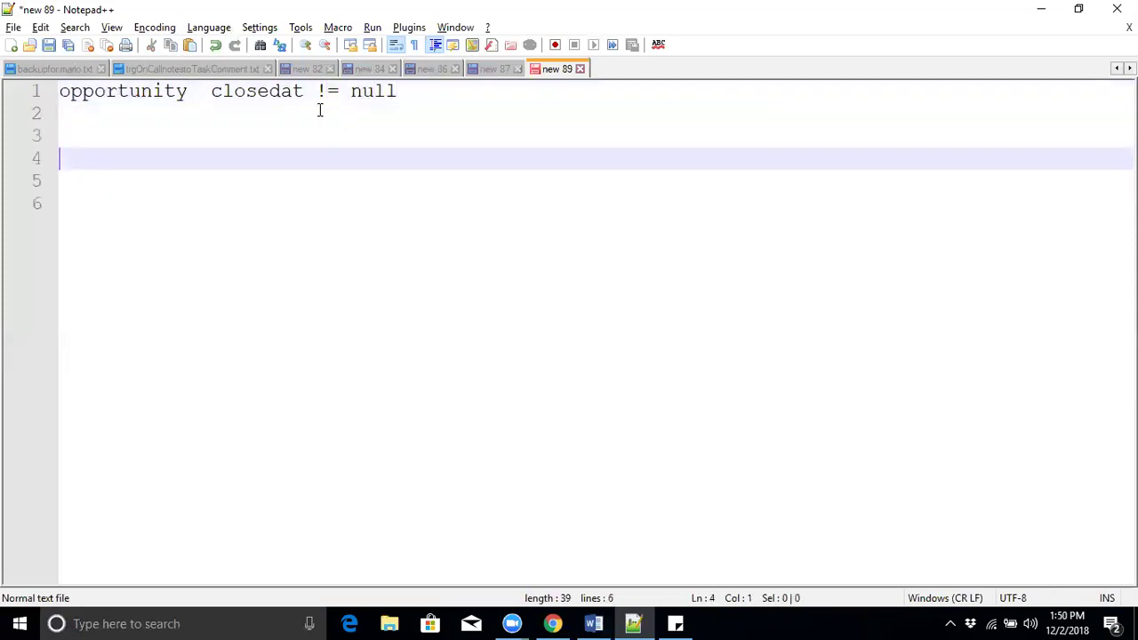
# Correct the field name in the opportunity line to "closedate".
pyautogui.click(305, 90)
pyautogui.write('e')
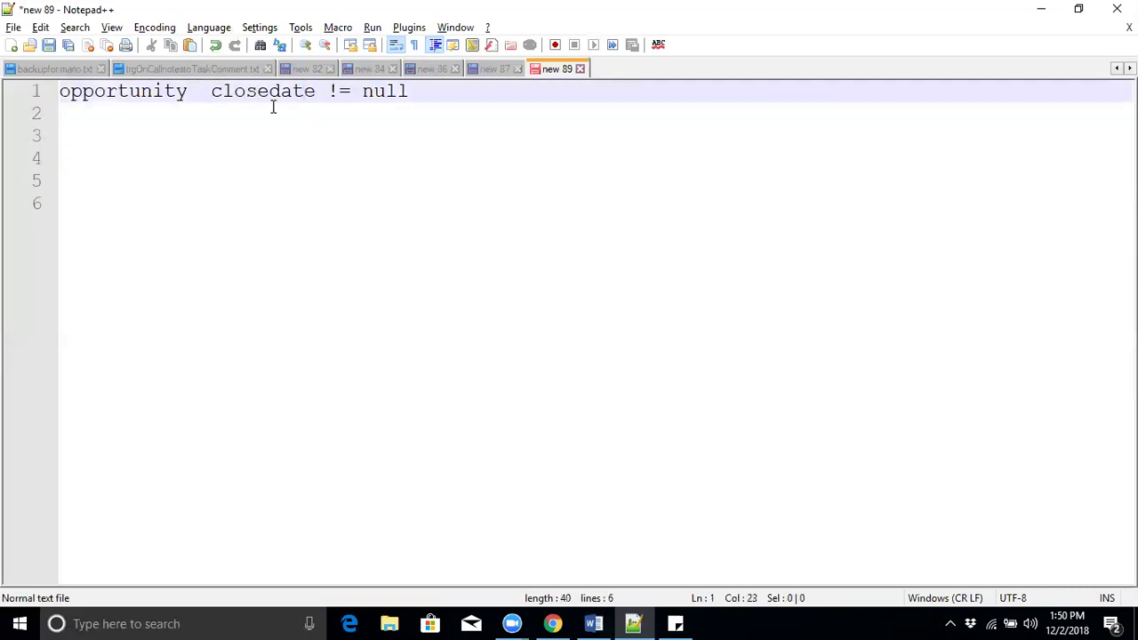
pyautogui.click(148, 117)
# Add the lines "Time trigger" and "email alert" below the opportunity condition, each preceded by a blank line.
pyautogui.click(425, 96)
pyautogui.press('Return')
pyautogui.press('Return')
pyautogui.write('T')
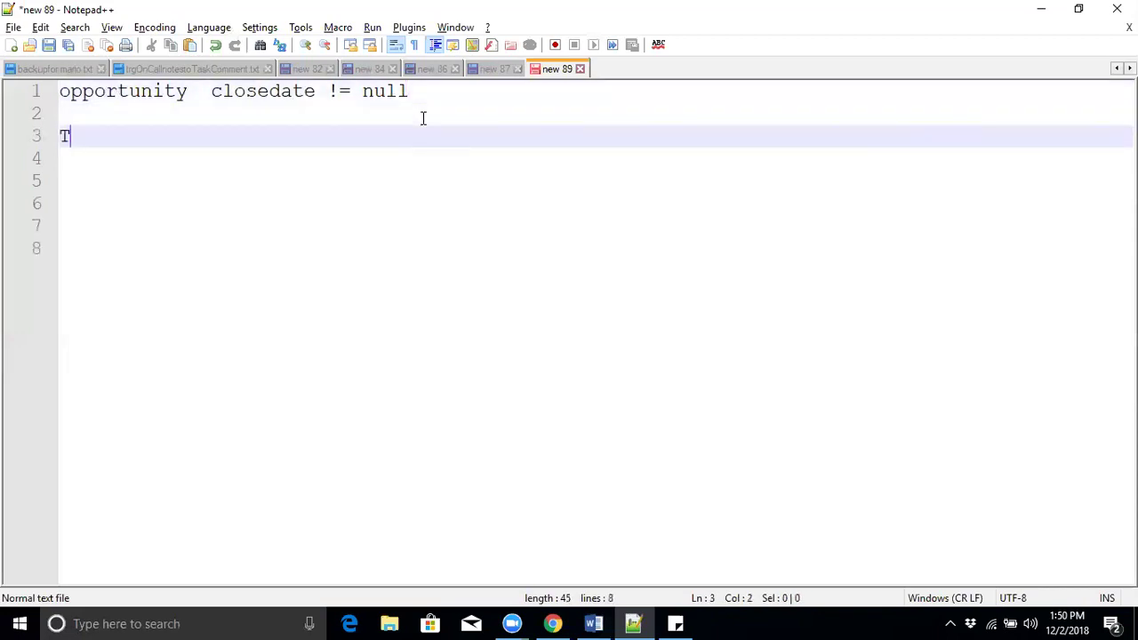
pyautogui.write('ime trigger')
pyautogui.press('Return')
pyautogui.press('Return')
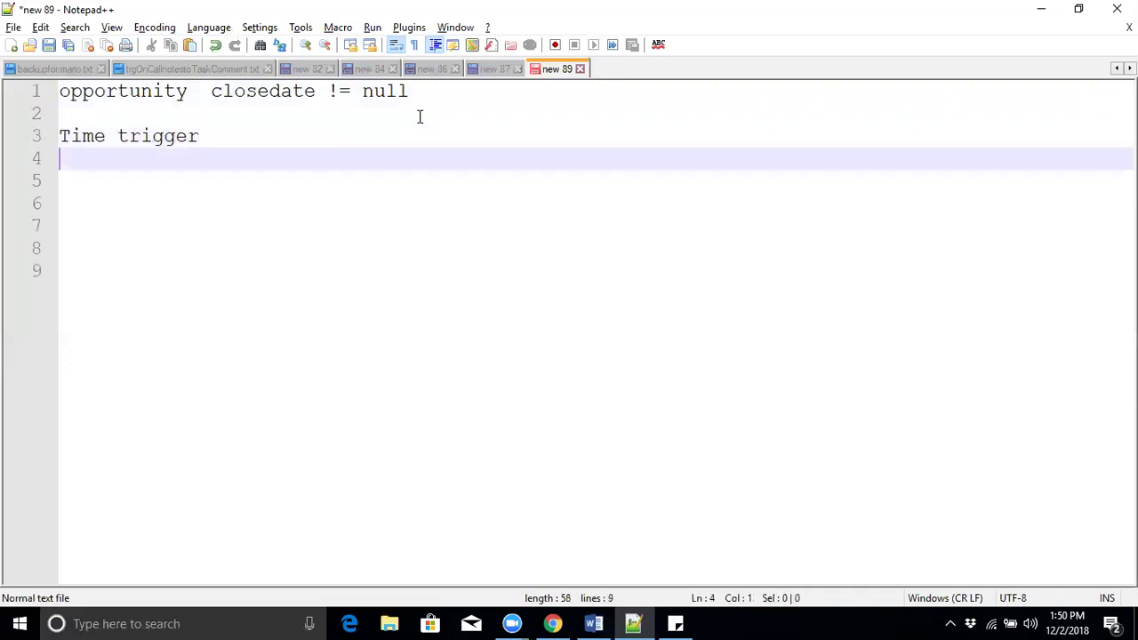
pyautogui.write('email')
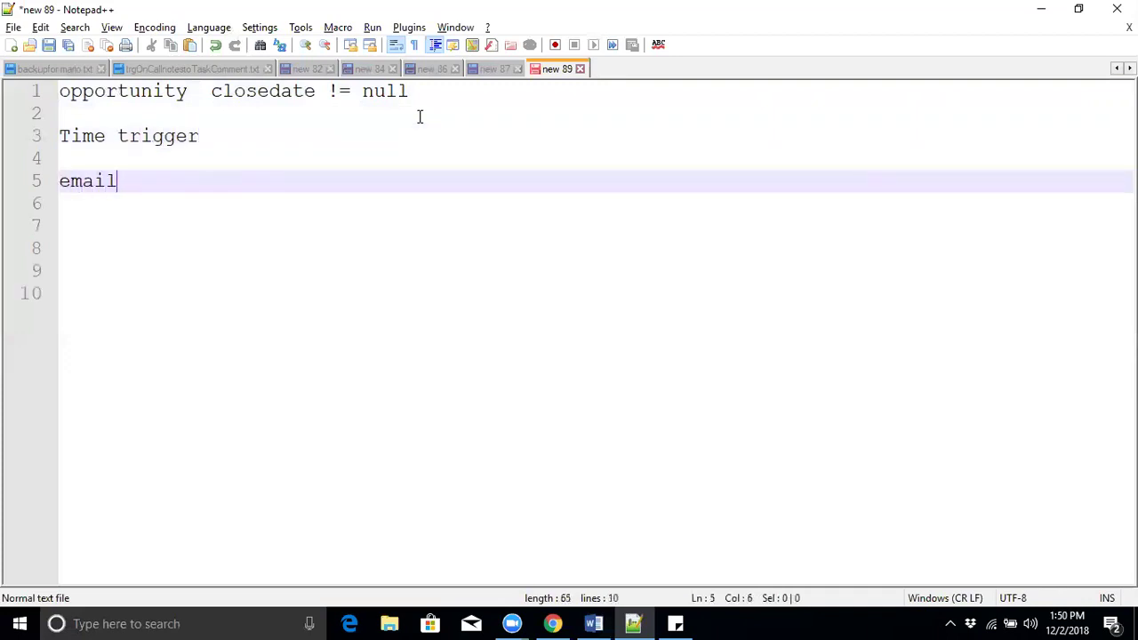
pyautogui.write(' alert')
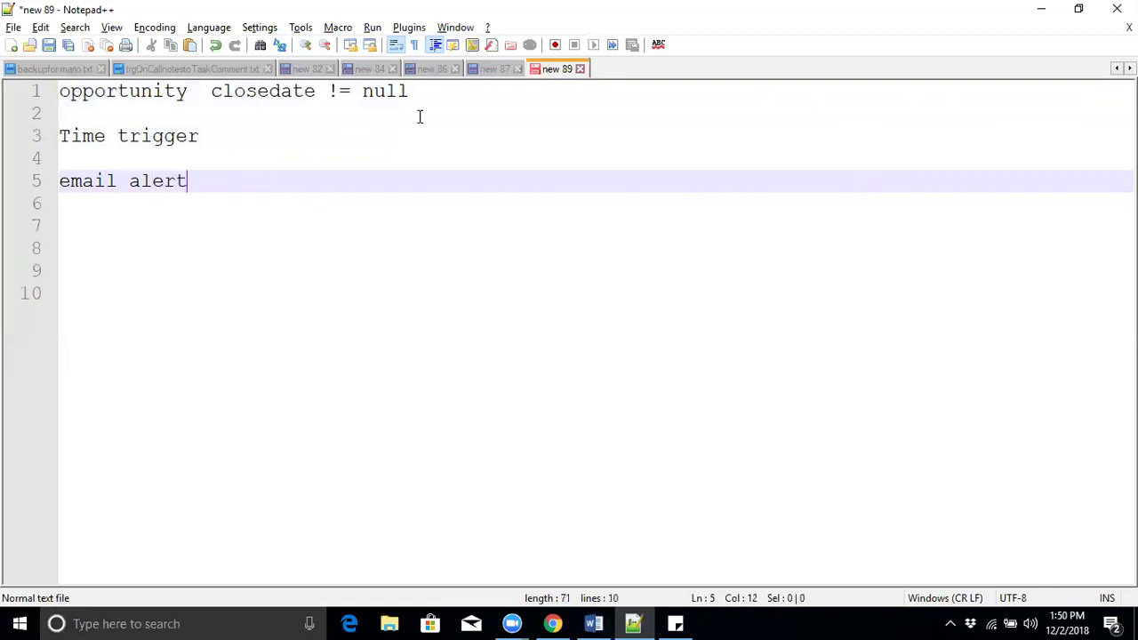
# Write "Opp record" below "email alert", leaving two blank lines between them.
pyautogui.doubleClick(274, 92)
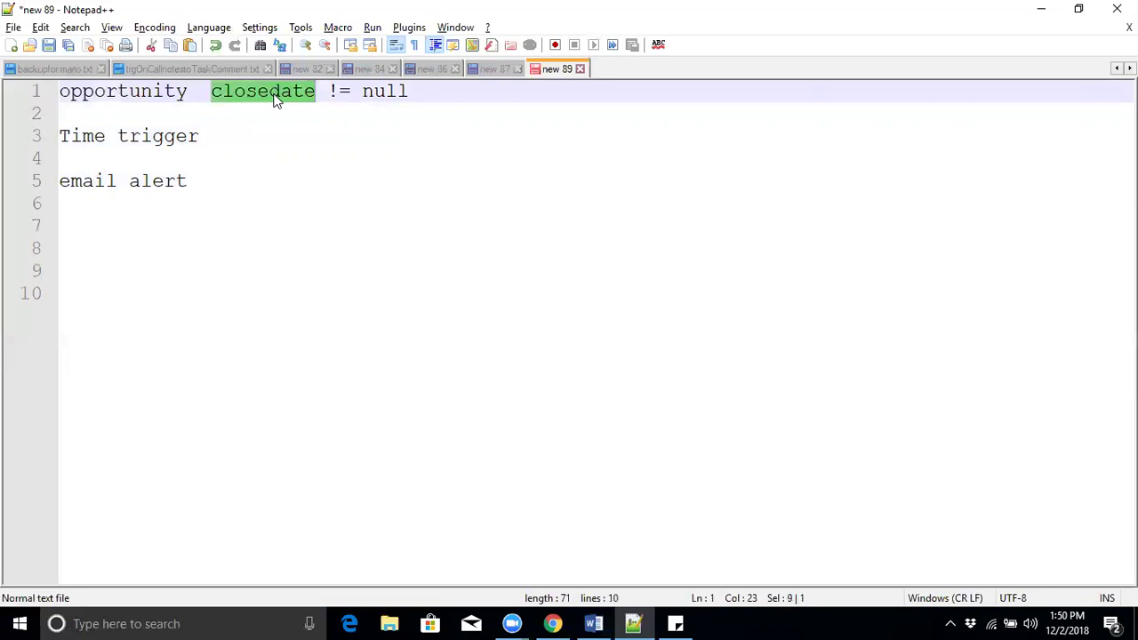
pyautogui.click(231, 178)
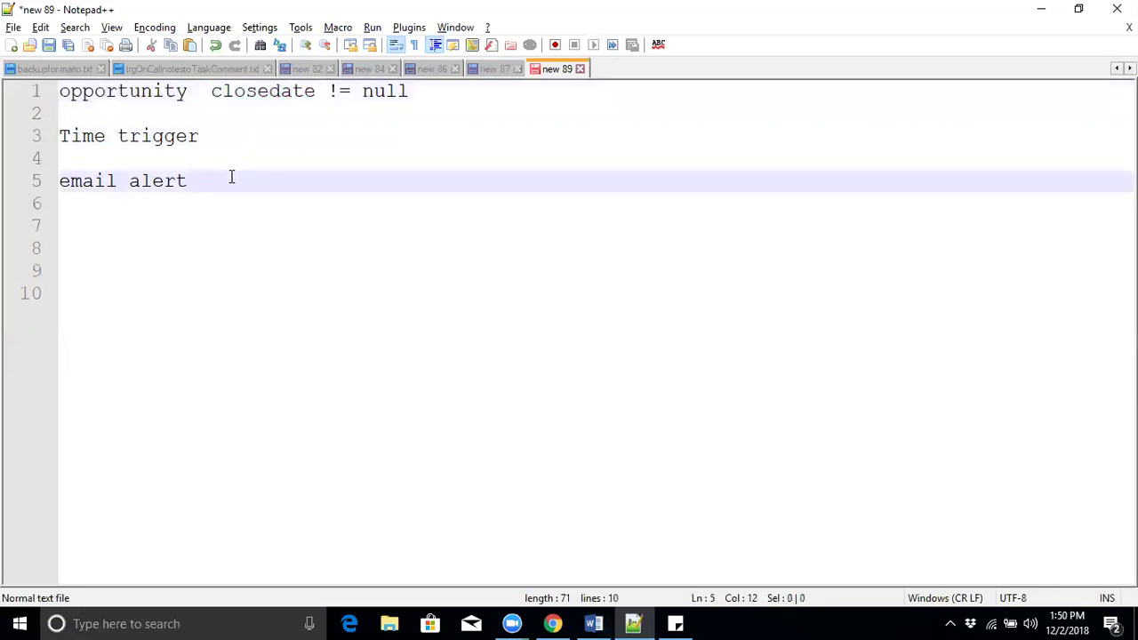
pyautogui.press('Return')
pyautogui.press('Return')
pyautogui.press('Return')
pyautogui.write('Opp')
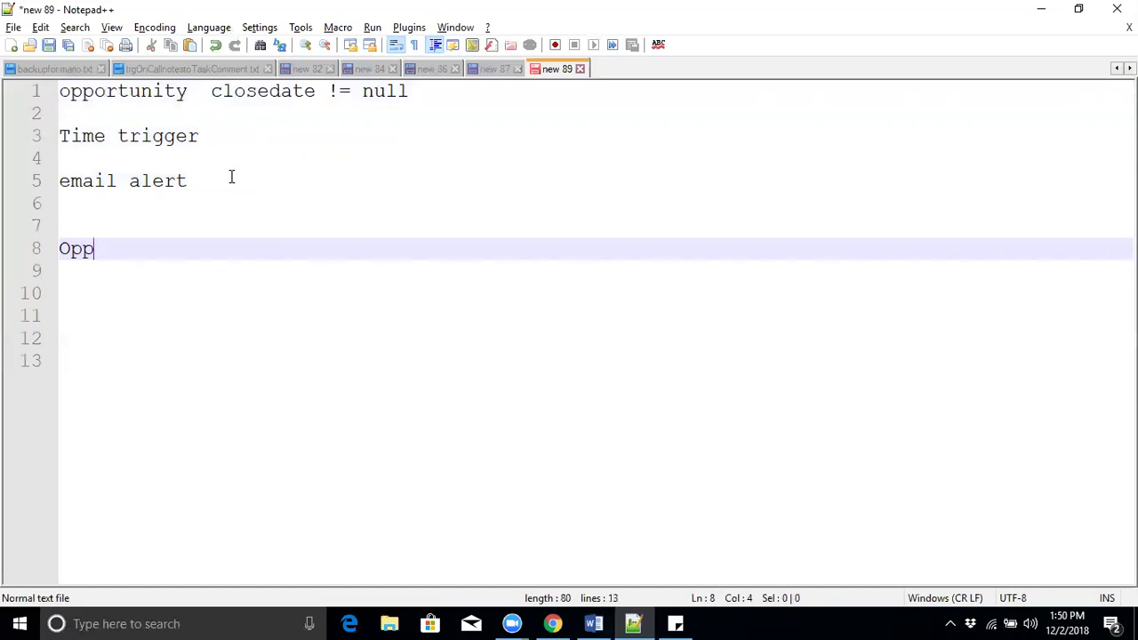
pyautogui.write(' record')
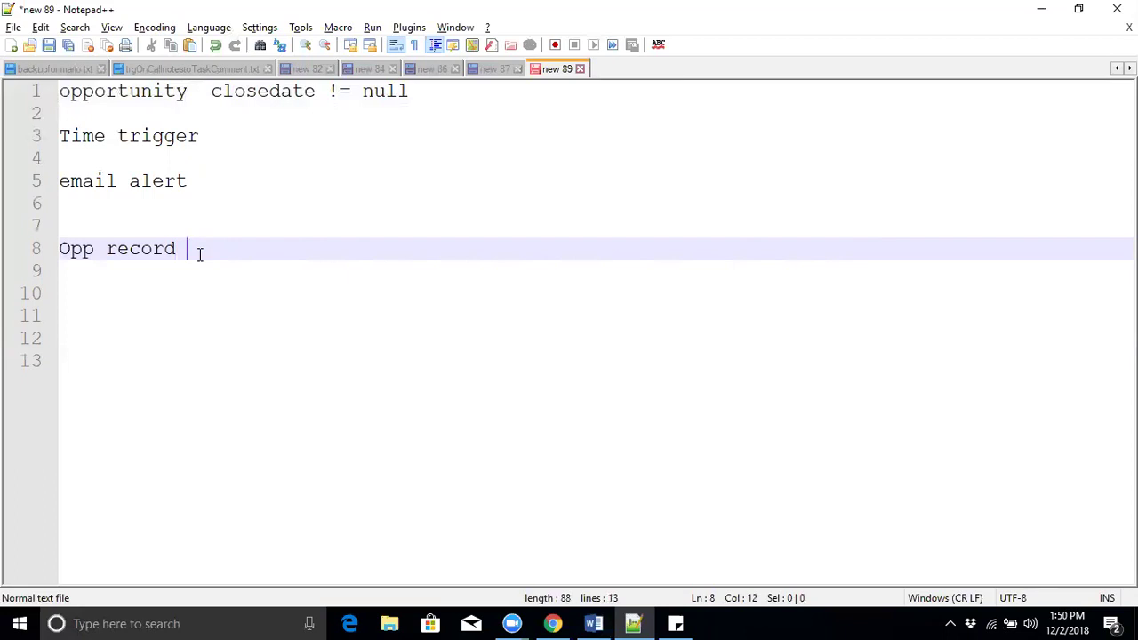
pyautogui.moveTo(177, 249); pyautogui.dragTo(62, 260)
pyautogui.click(146, 336)
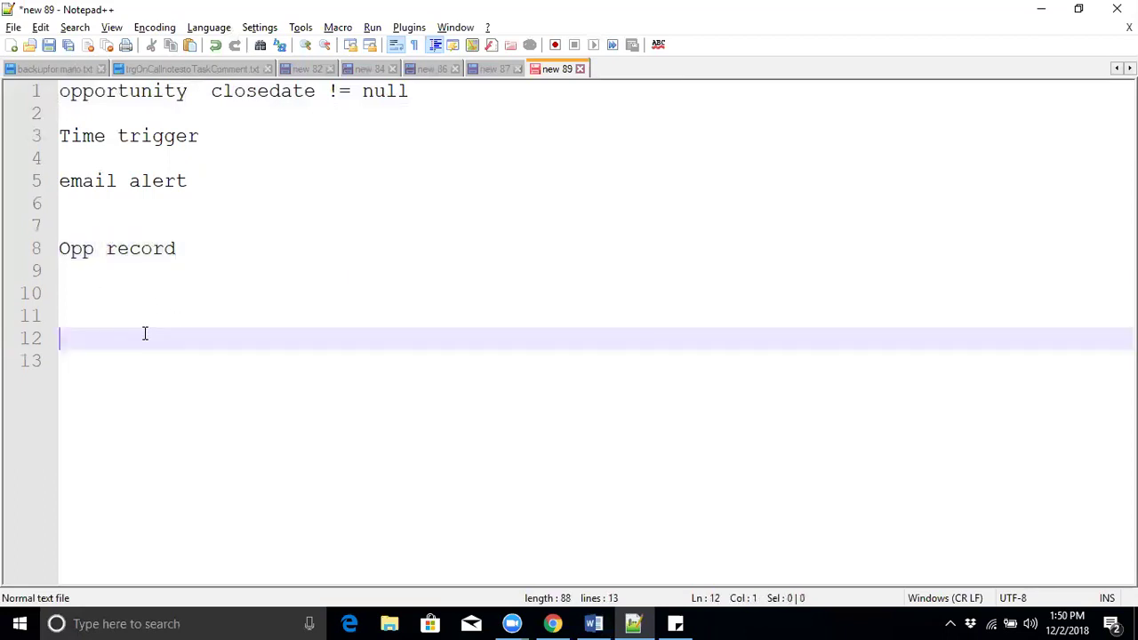
# Write "Time based workflow queue" on the empty line directly above "Opp record" in the note.
pyautogui.click(77, 223)
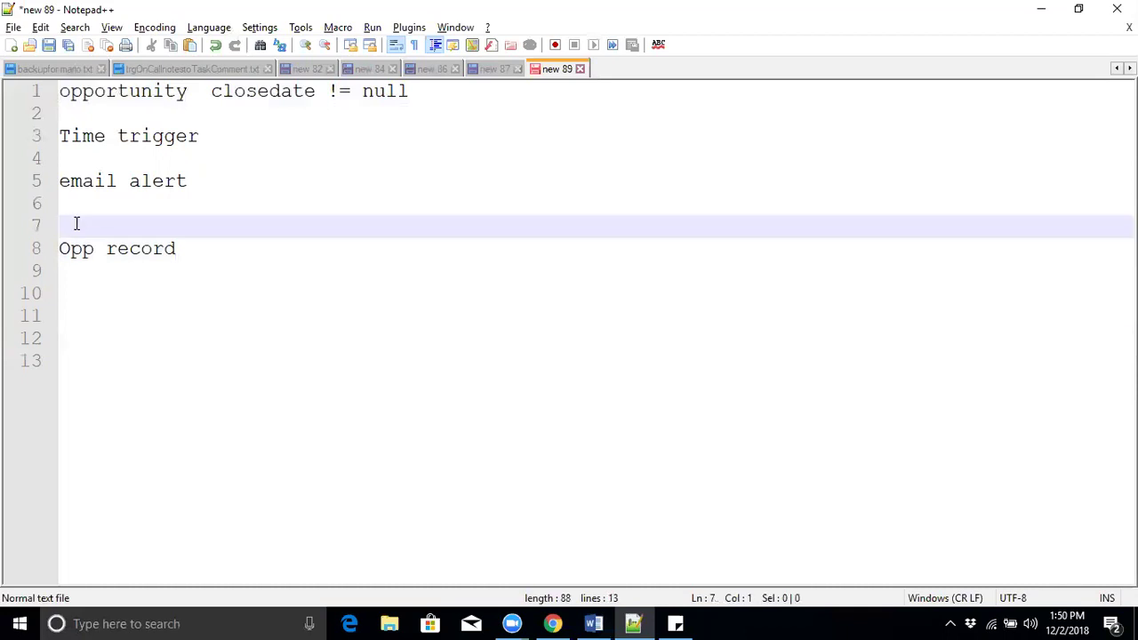
pyautogui.write('Time n')
pyautogui.press('BackSpace')
pyautogui.write('based ')
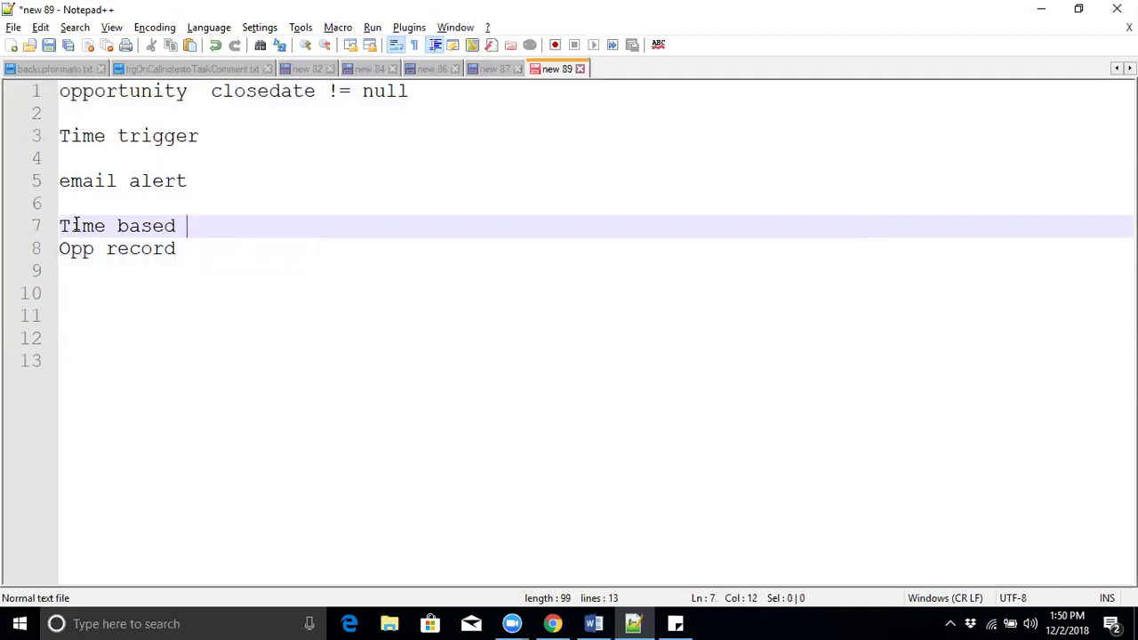
pyautogui.write('workflow ques')
pyautogui.press('BackSpace')
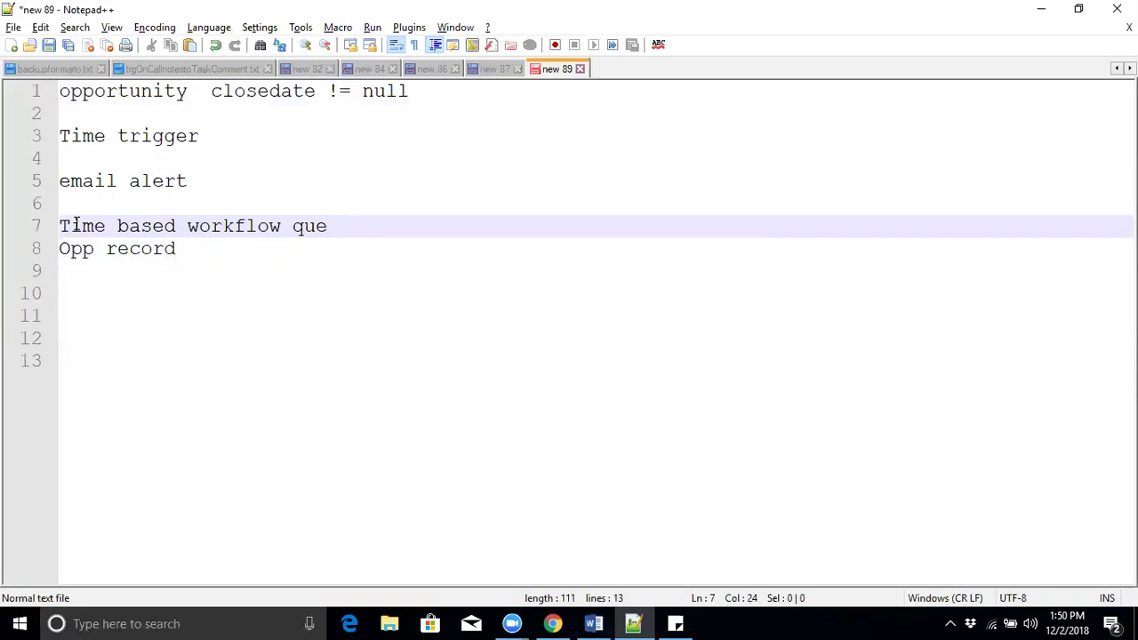
pyautogui.write('ue')
# Add two line breaks after "Opp record".
pyautogui.moveTo(193, 246); pyautogui.dragTo(62, 256)
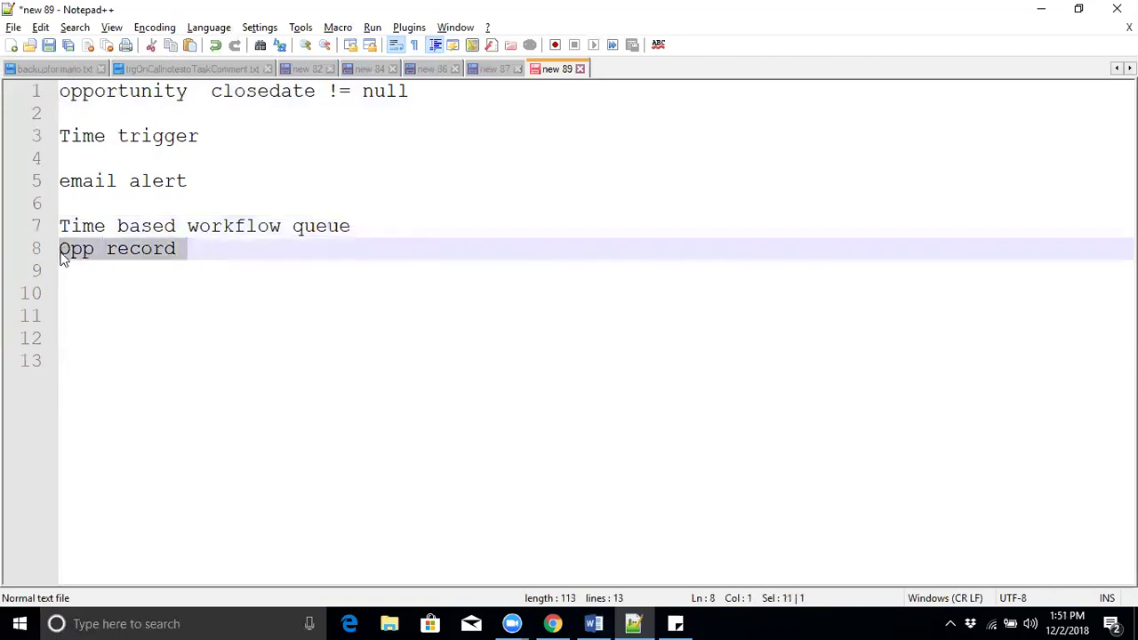
pyautogui.click(195, 250)
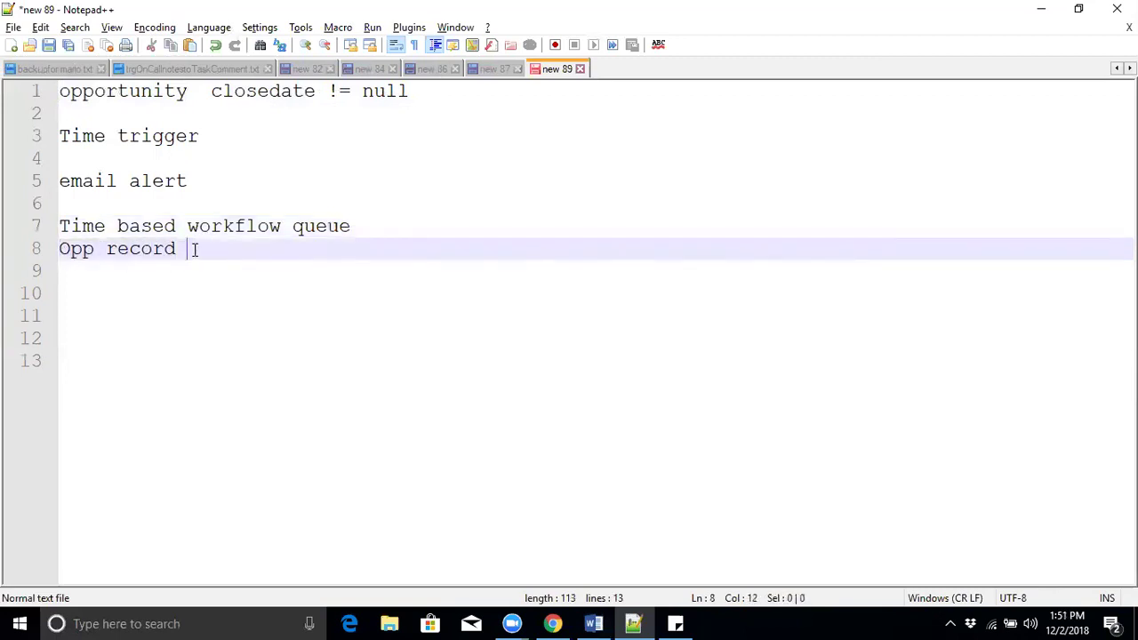
pyautogui.press('Return')
pyautogui.press('Return')
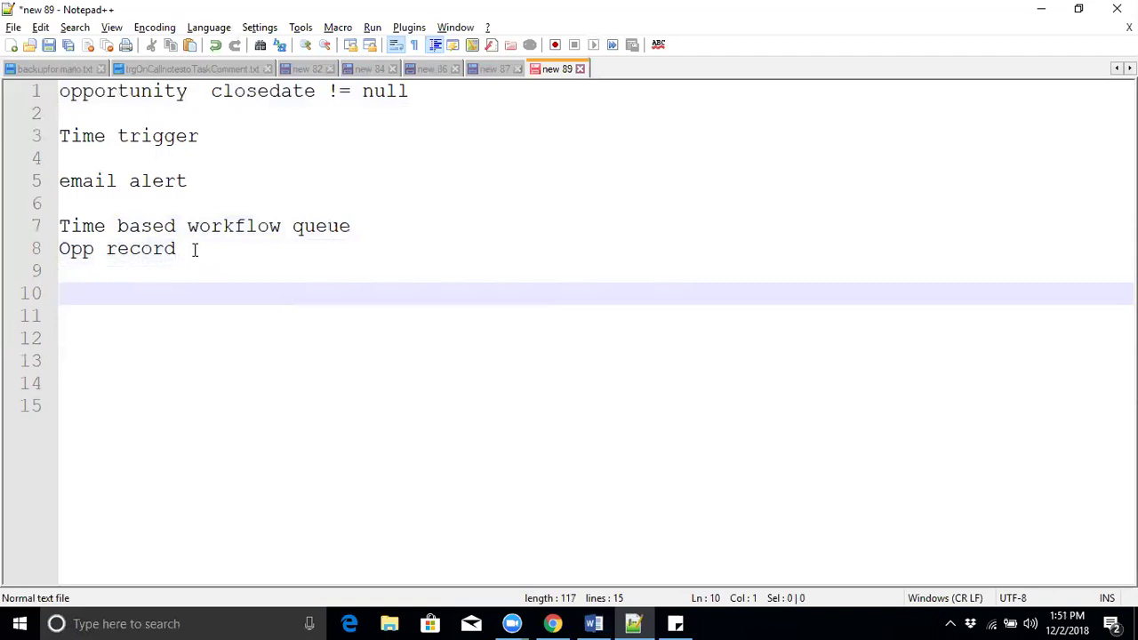
pyautogui.doubleClick(268, 92)
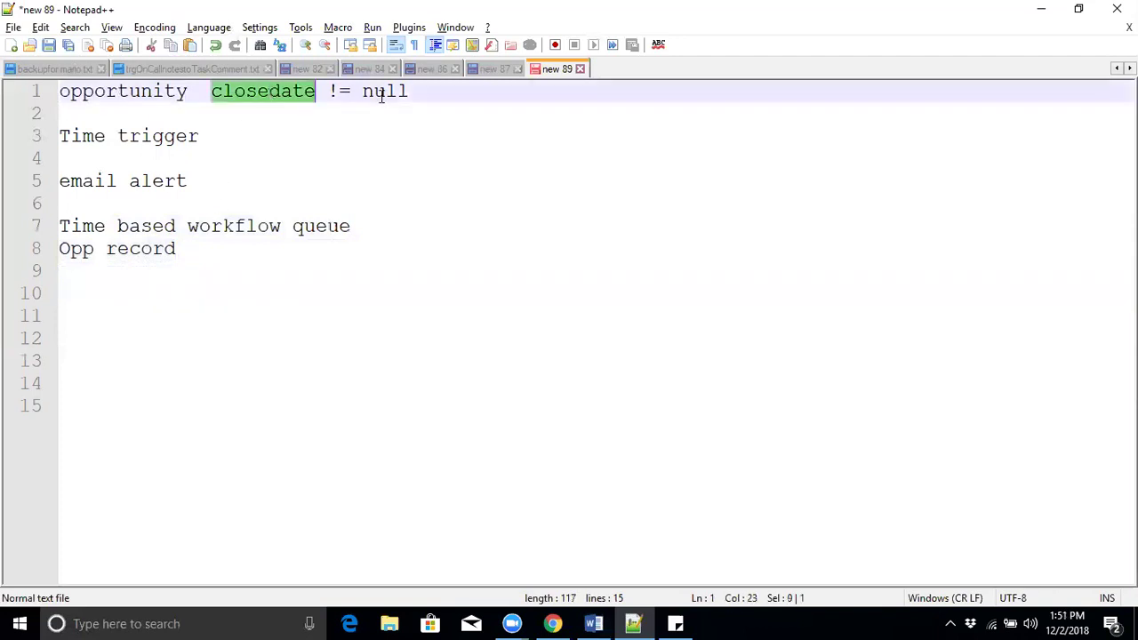
pyautogui.moveTo(190, 257); pyautogui.dragTo(60, 257)
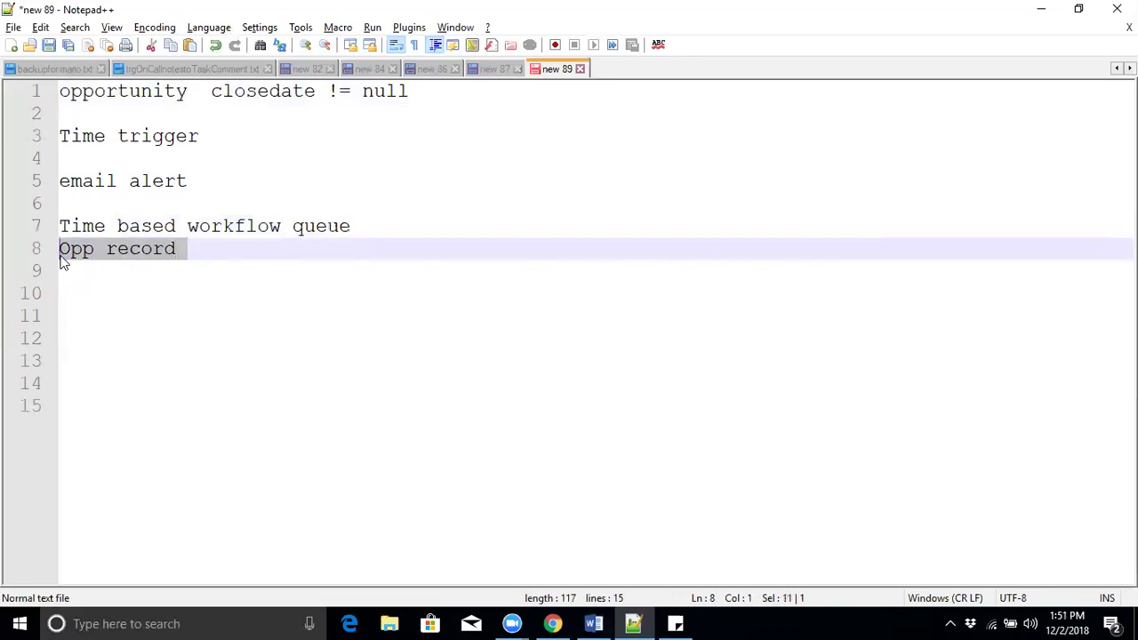
pyautogui.click(200, 250)
pyautogui.moveTo(193, 248); pyautogui.dragTo(60, 250)
pyautogui.moveTo(203, 249); pyautogui.dragTo(64, 250)
# Switch to Salesforce in Chrome and review the Student Fee rule's evaluation criteria, rule criteria and DOB-based time trigger.
pyautogui.click(1038, 9)
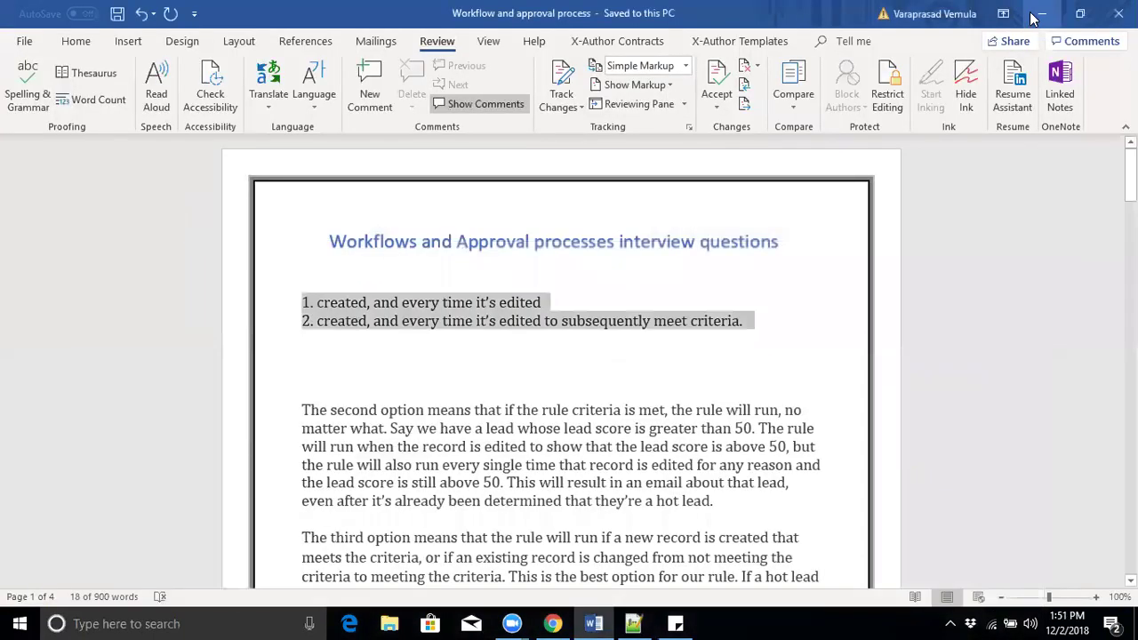
pyautogui.click(553, 622)
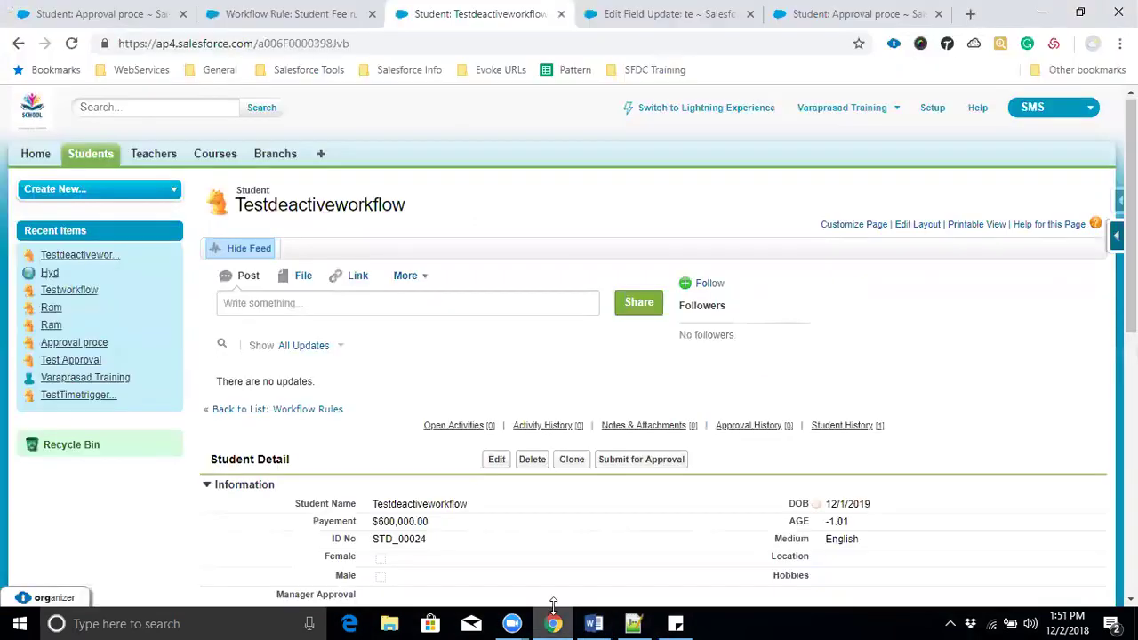
pyautogui.click(285, 13)
pyautogui.scroll(3, 569, 263)
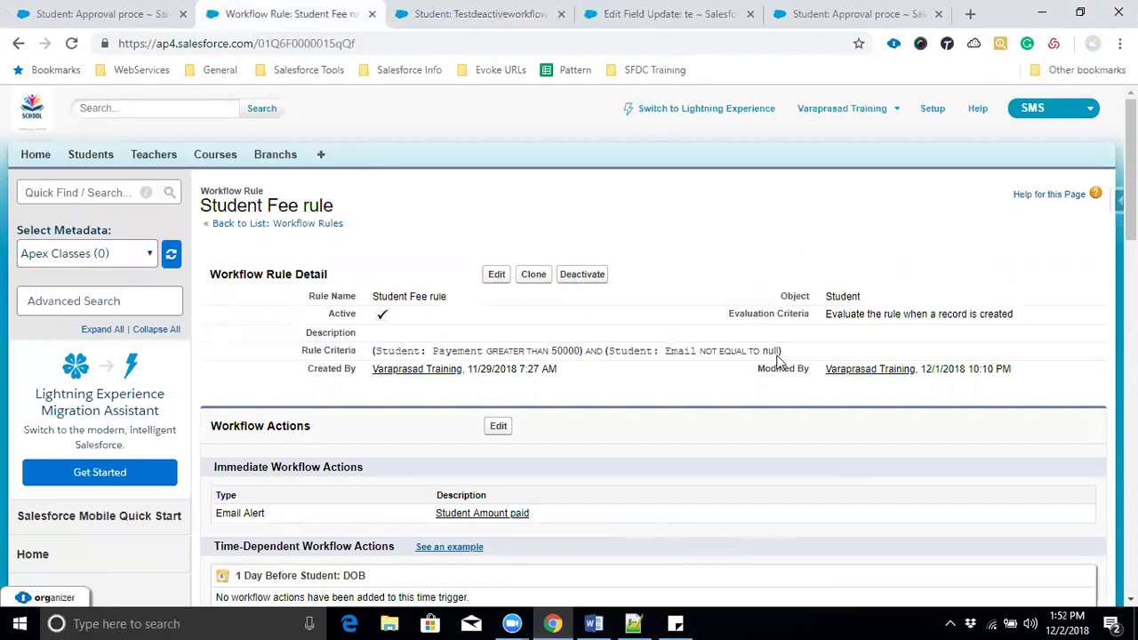
pyautogui.scroll(-2, 781, 361)
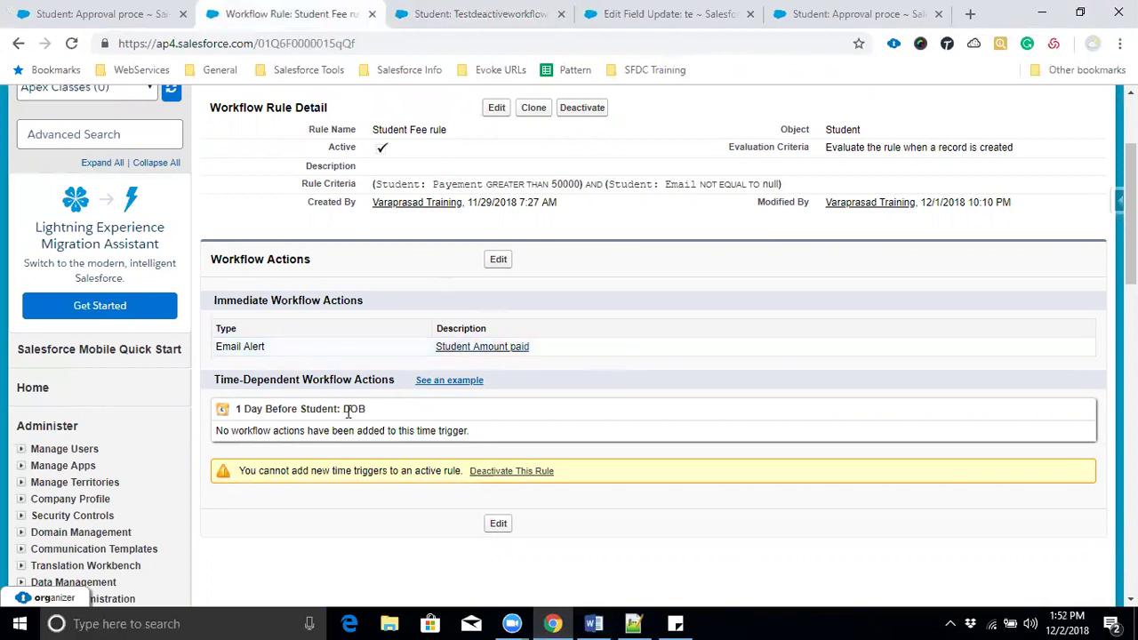
pyautogui.moveTo(344, 409); pyautogui.dragTo(385, 413)
# Start a new student record with the Admin record type.
pyautogui.click(471, 16)
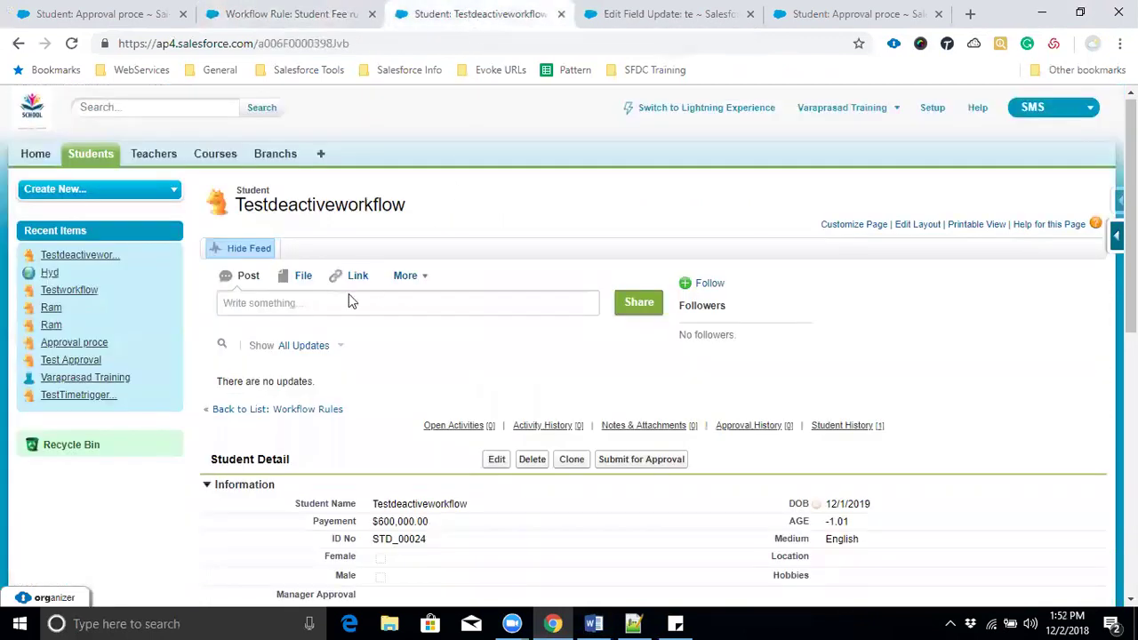
pyautogui.click(105, 155)
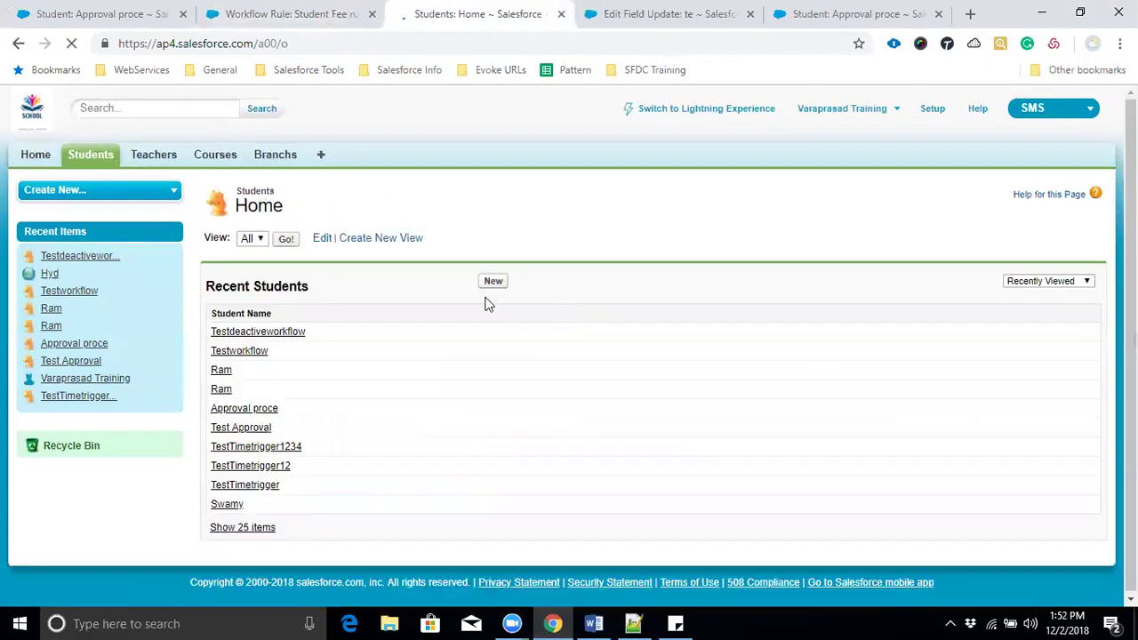
pyautogui.click(492, 284)
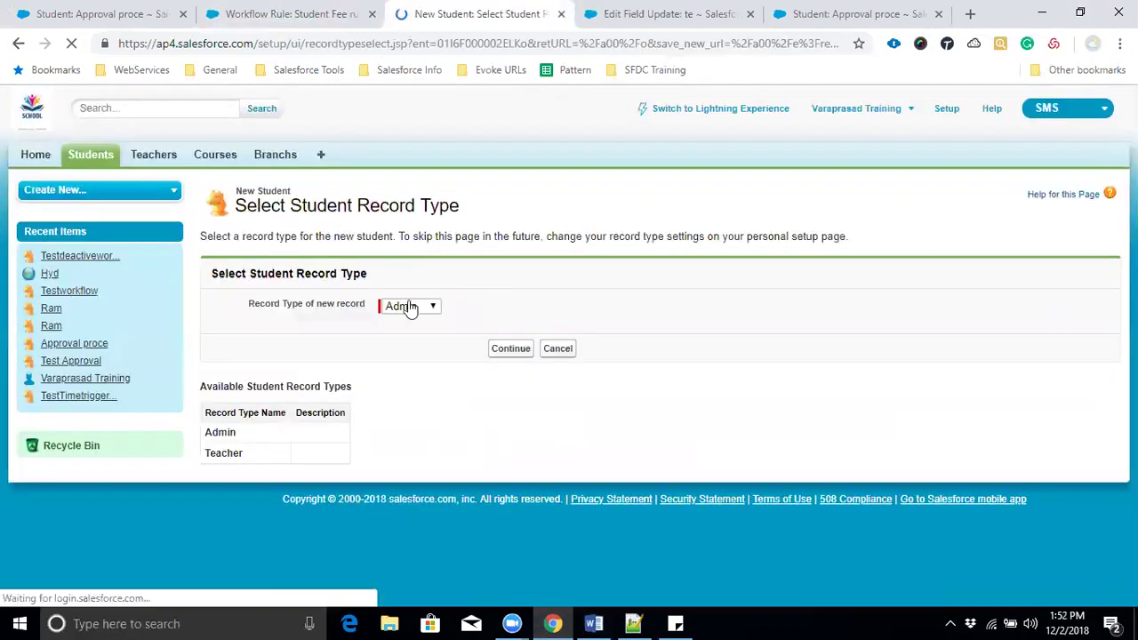
pyautogui.click(513, 350)
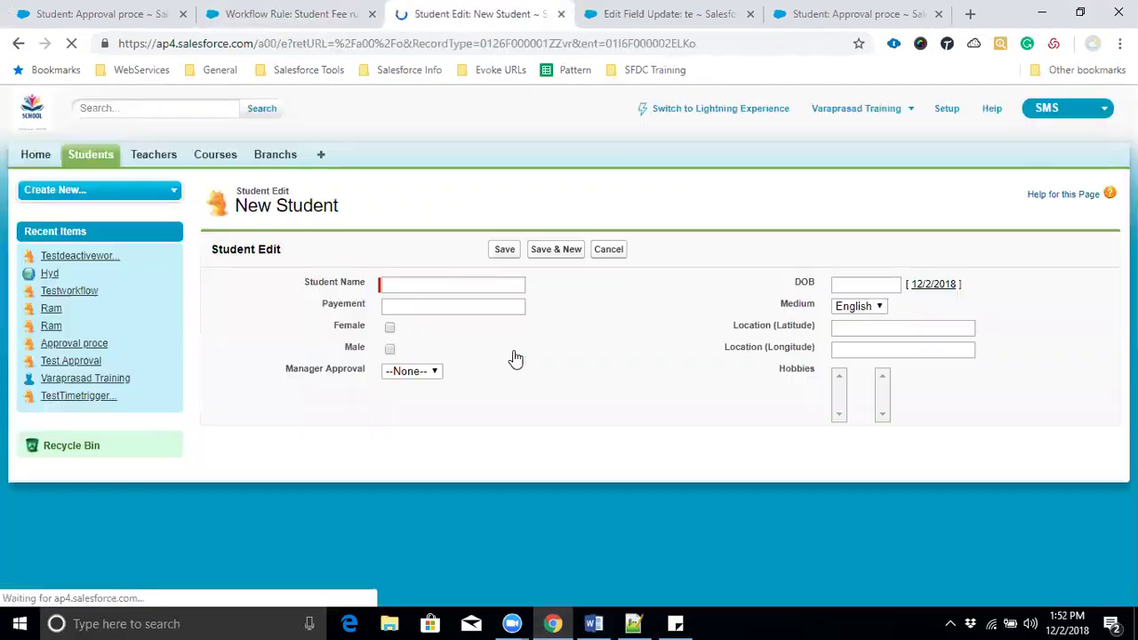
# Name the new student "TestWorkflowCriteria" and set the payment to 60000, checking the Student Fee rule's criteria for the amount.
pyautogui.click(408, 284)
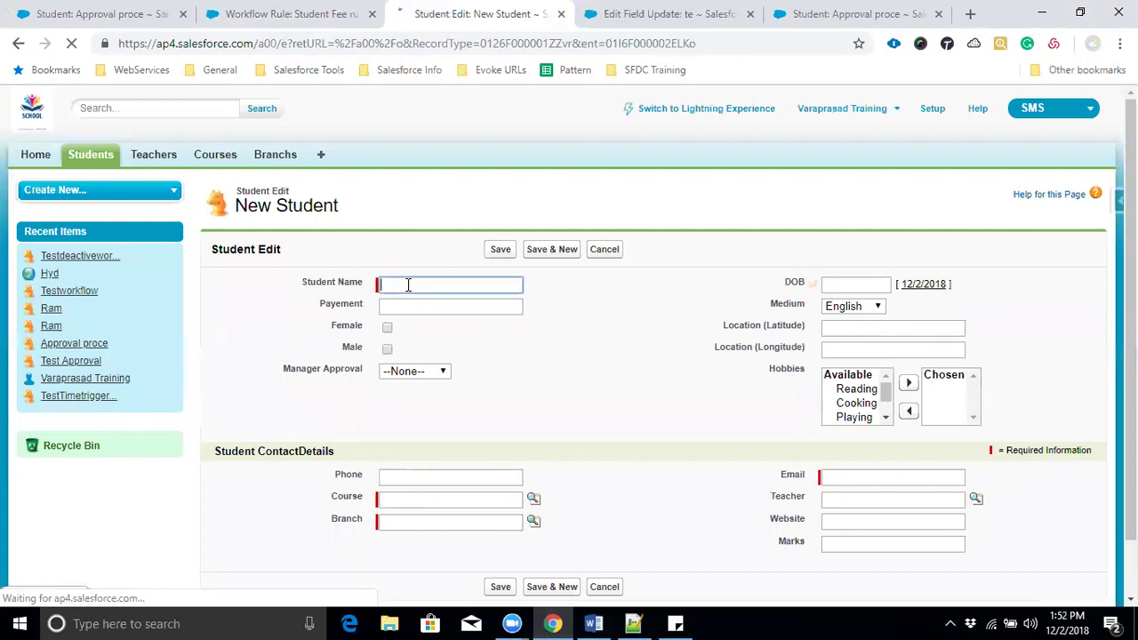
pyautogui.write('TestWorkflowCriteria')
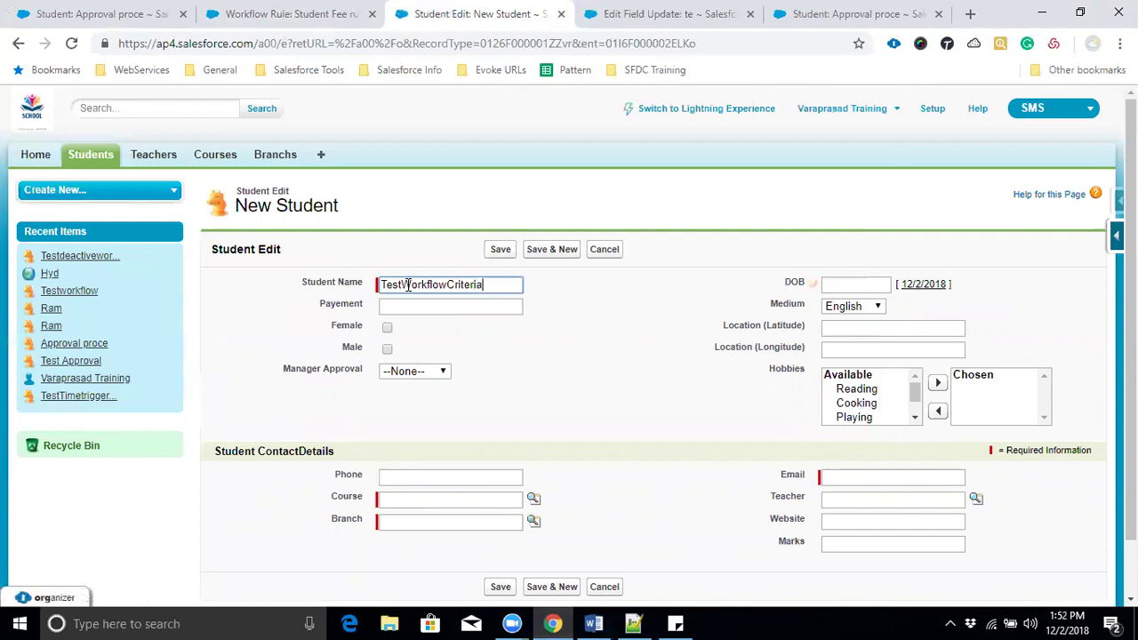
pyautogui.click(425, 308)
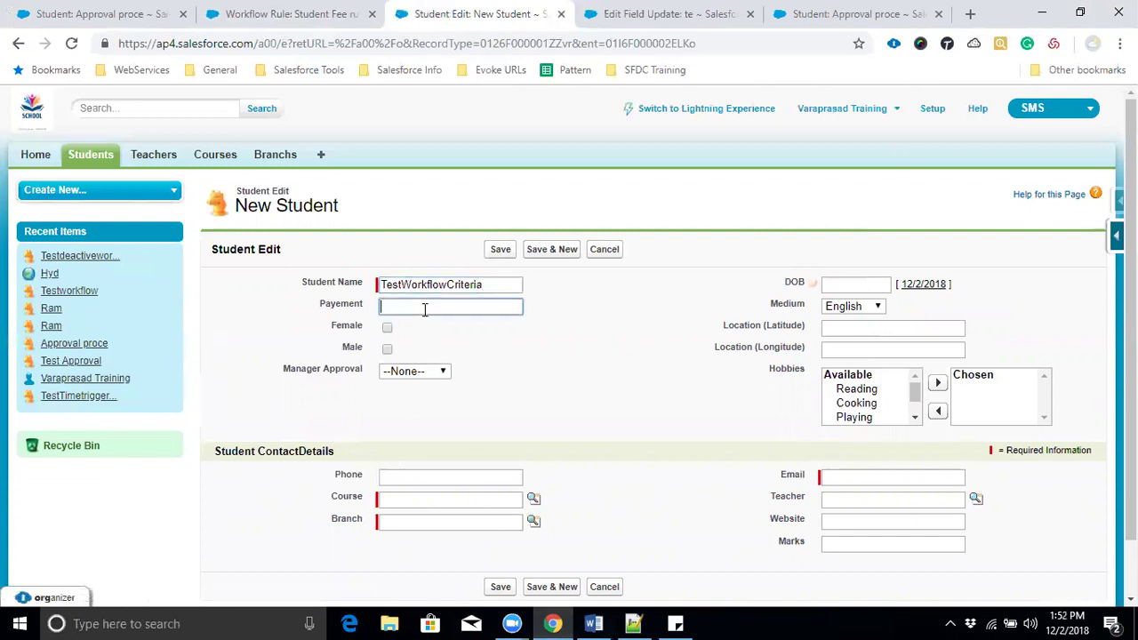
pyautogui.click(294, 13)
pyautogui.click(480, 13)
pyautogui.write('60000')
# Look up and assign the course MBA and the branch Hyd to the new student.
pyautogui.click(533, 499)
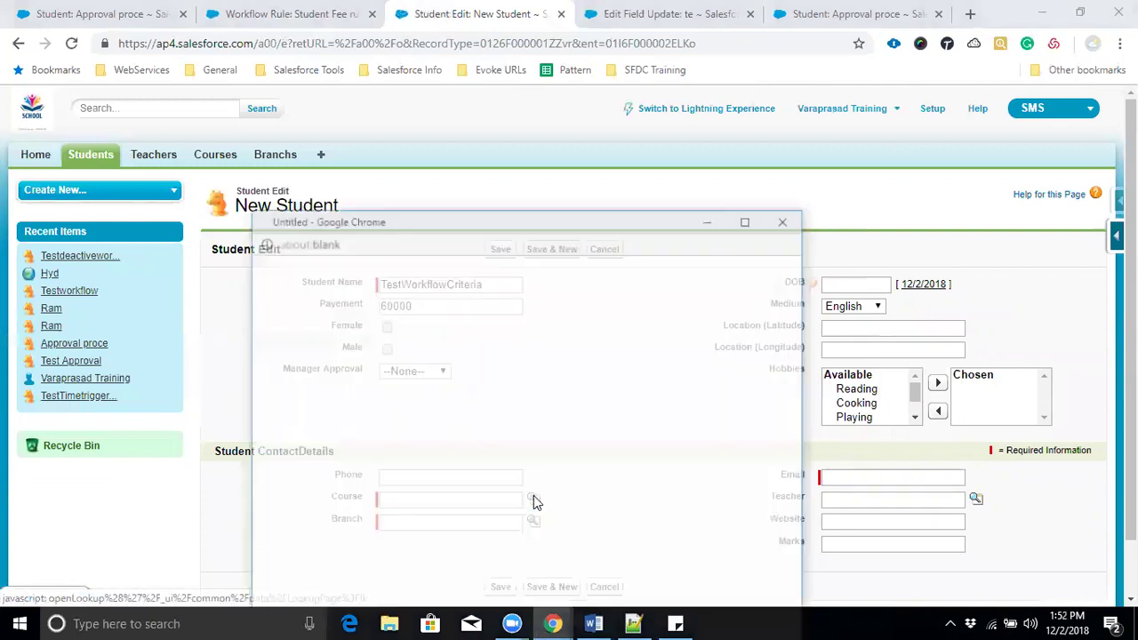
pyautogui.moveTo(487, 219); pyautogui.dragTo(436, 122)
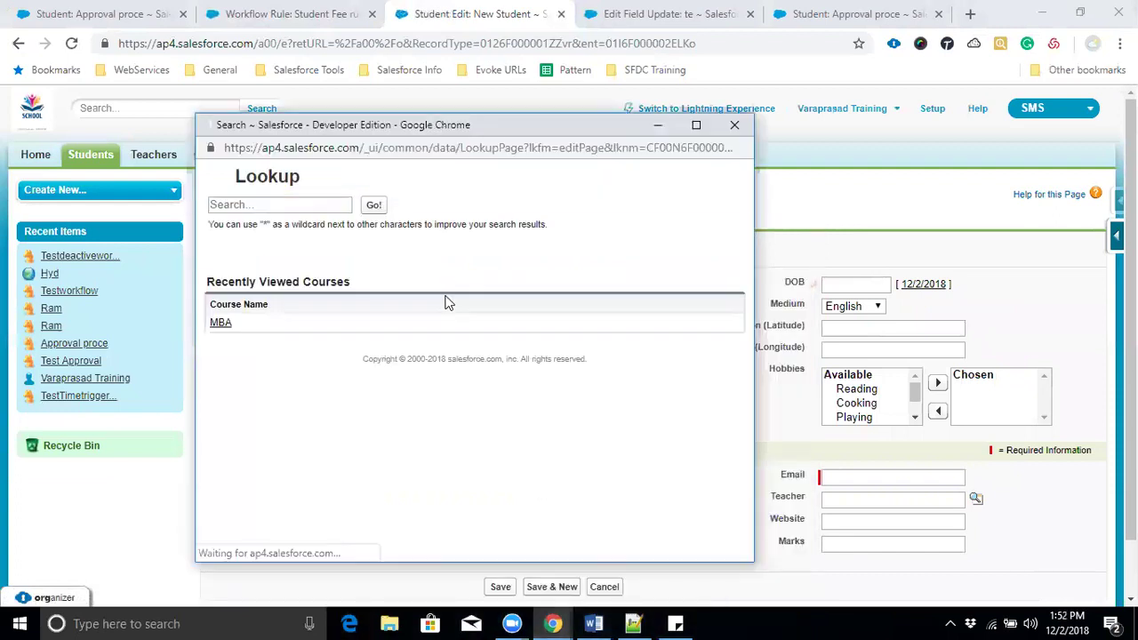
pyautogui.click(218, 324)
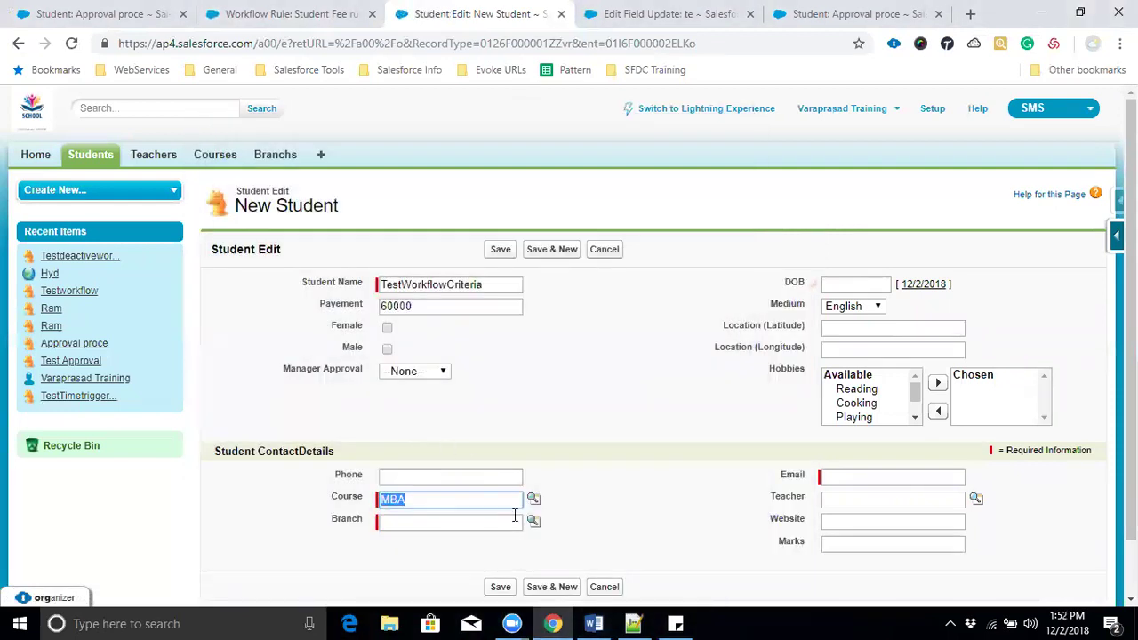
pyautogui.click(533, 520)
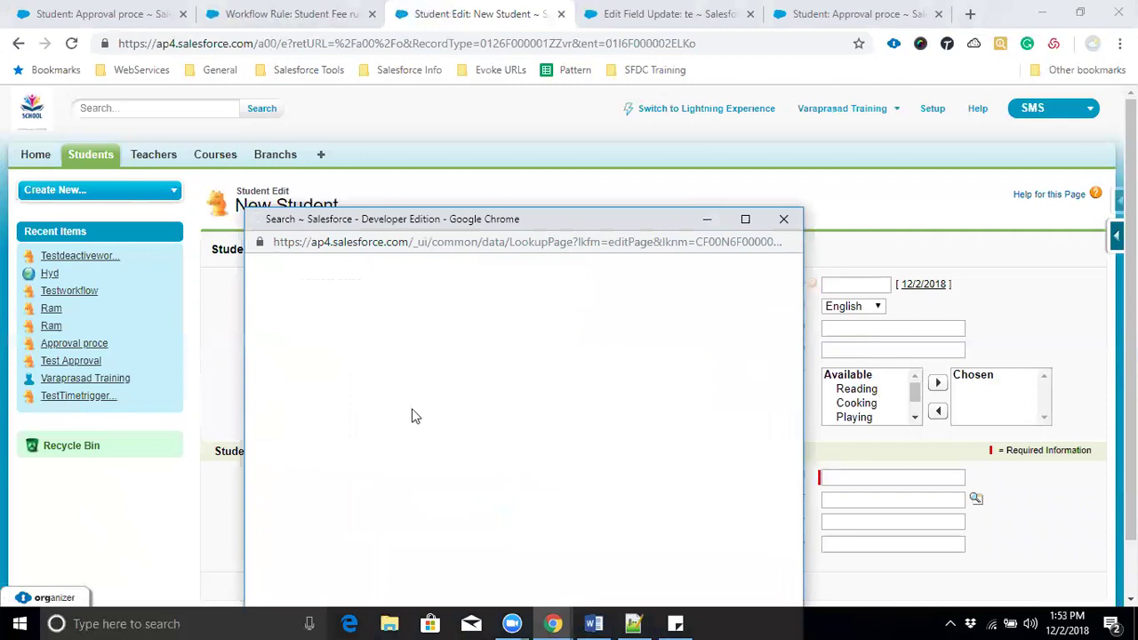
pyautogui.click(269, 415)
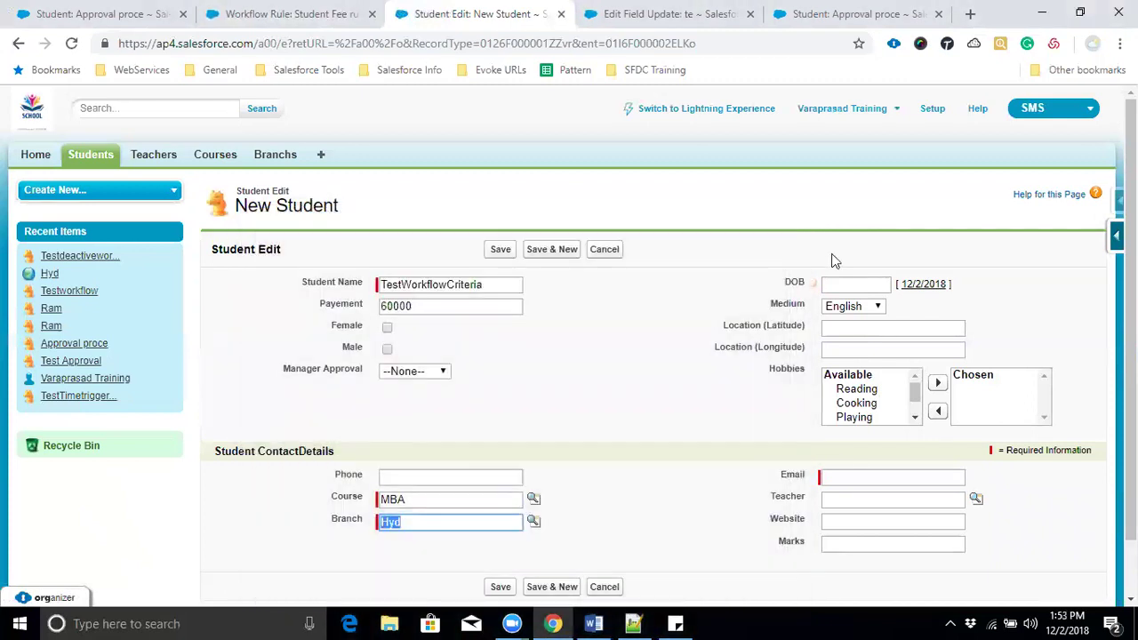
# Fill in the student's date of birth by choosing the year, month and day in the calendar.
pyautogui.click(924, 285)
pyautogui.click(887, 284)
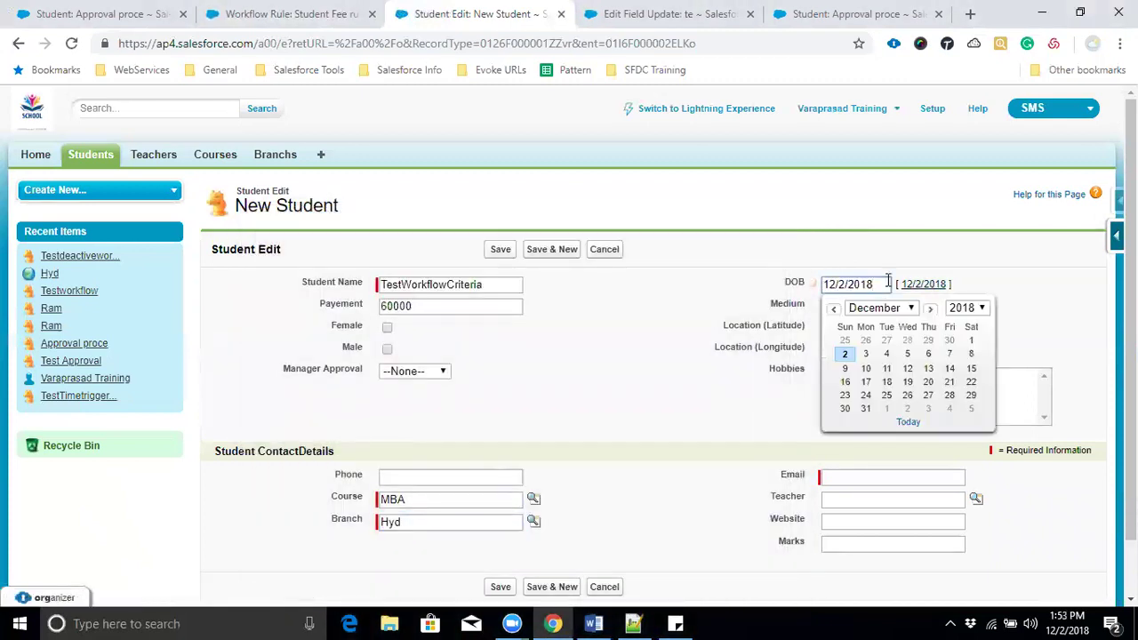
pyautogui.click(965, 308)
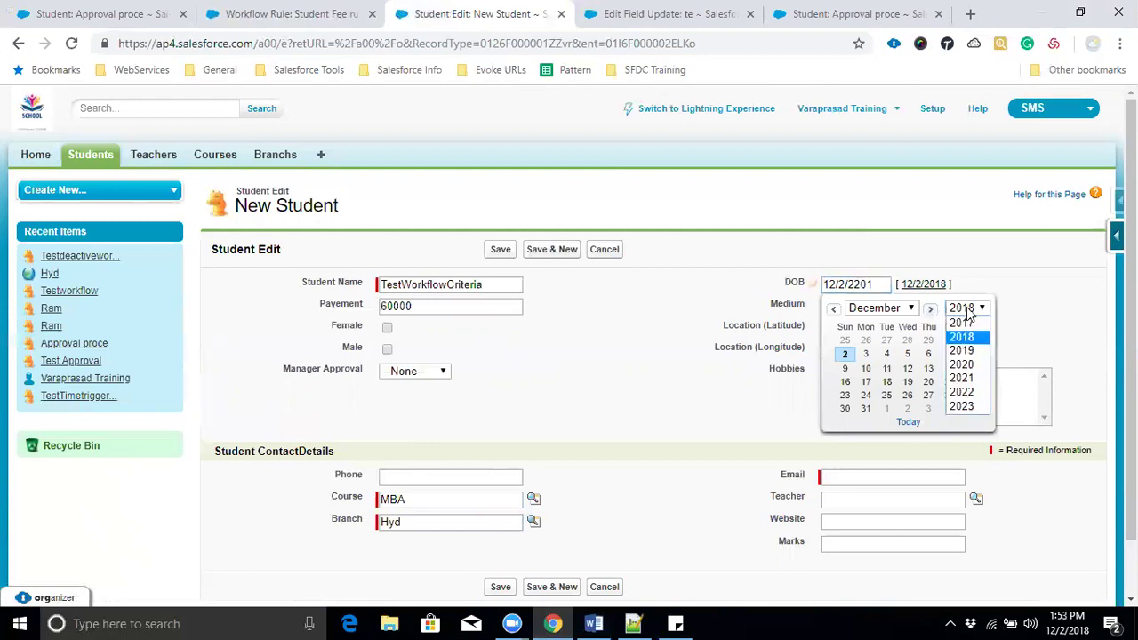
pyautogui.click(965, 350)
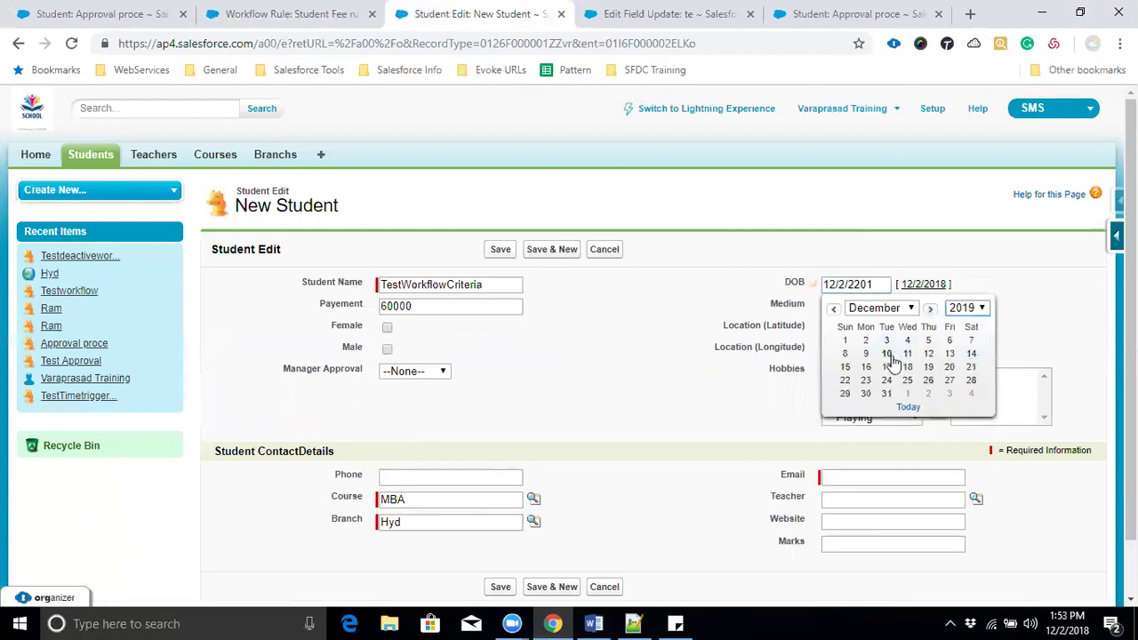
pyautogui.click(909, 309)
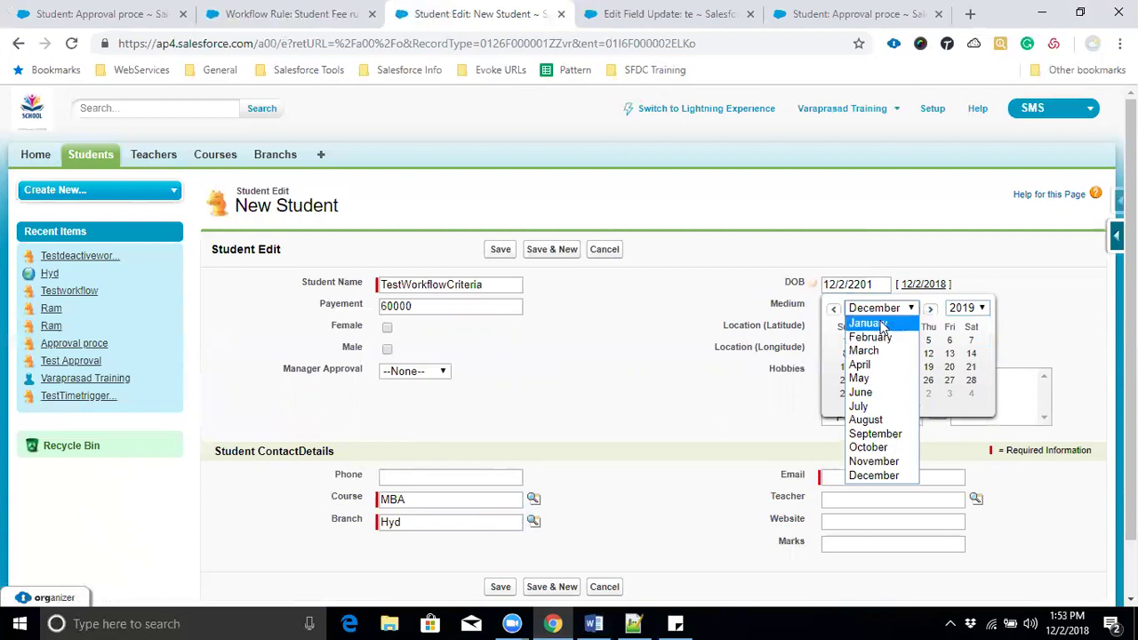
pyautogui.click(871, 323)
pyautogui.click(907, 393)
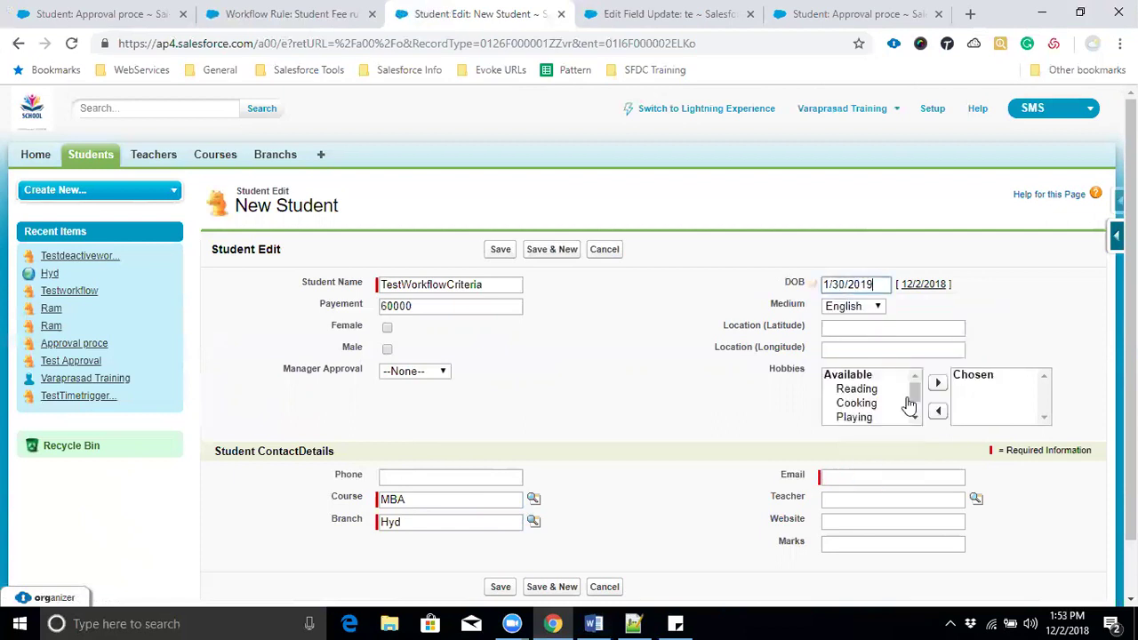
# Fill in the student's email, check the Student Fee rule once more and save the new student record.
pyautogui.click(864, 474)
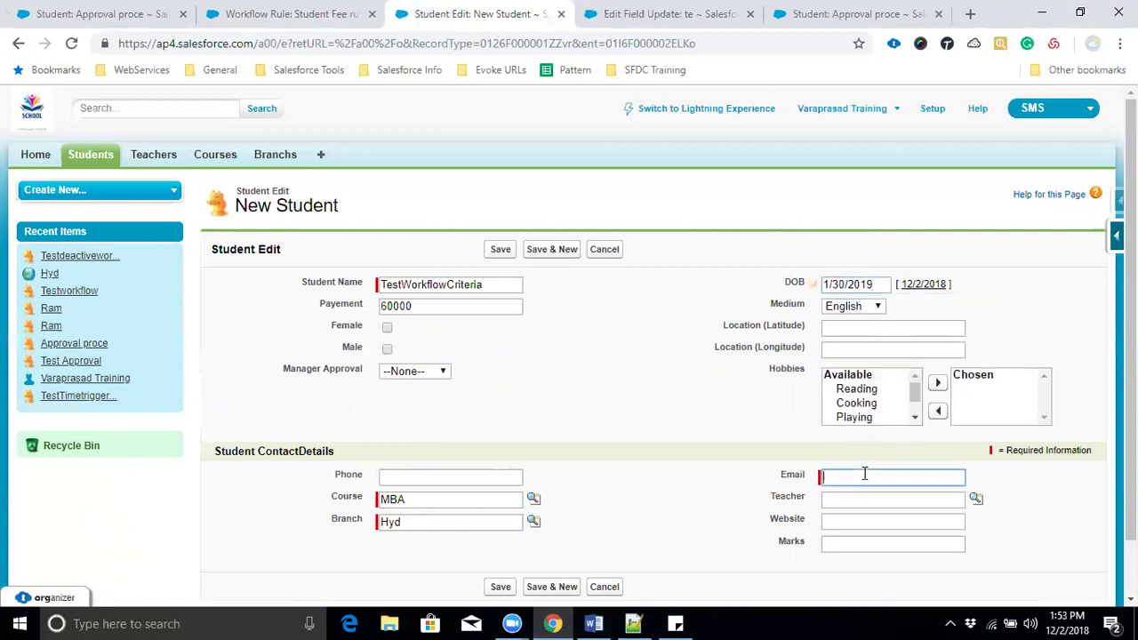
pyautogui.write('test@')
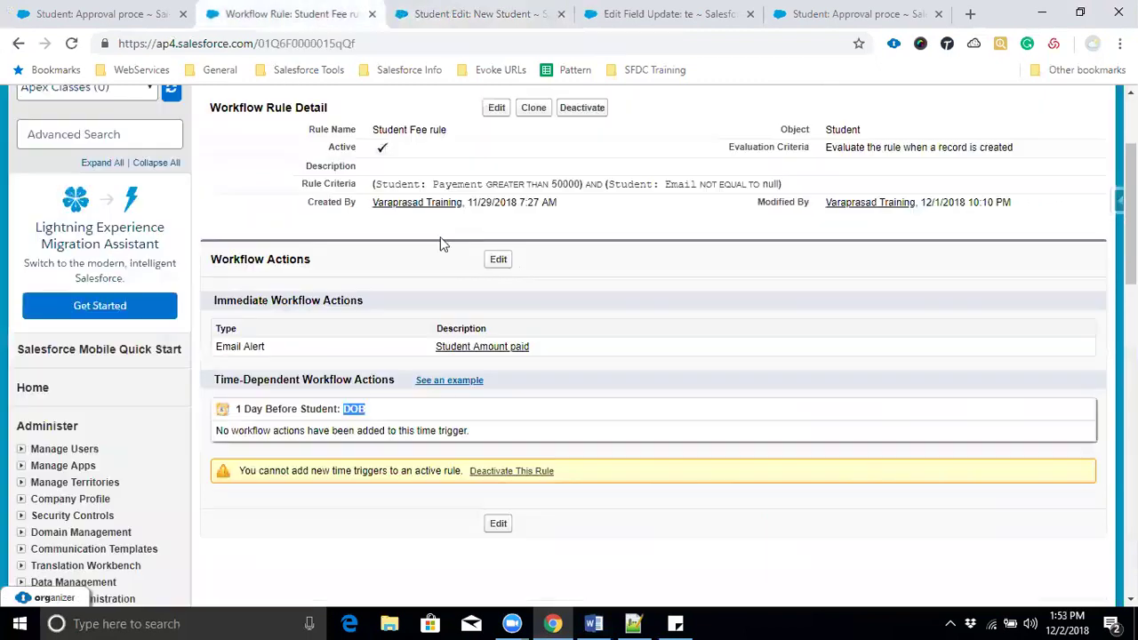
pyautogui.click(299, 14)
pyautogui.click(503, 16)
pyautogui.click(500, 250)
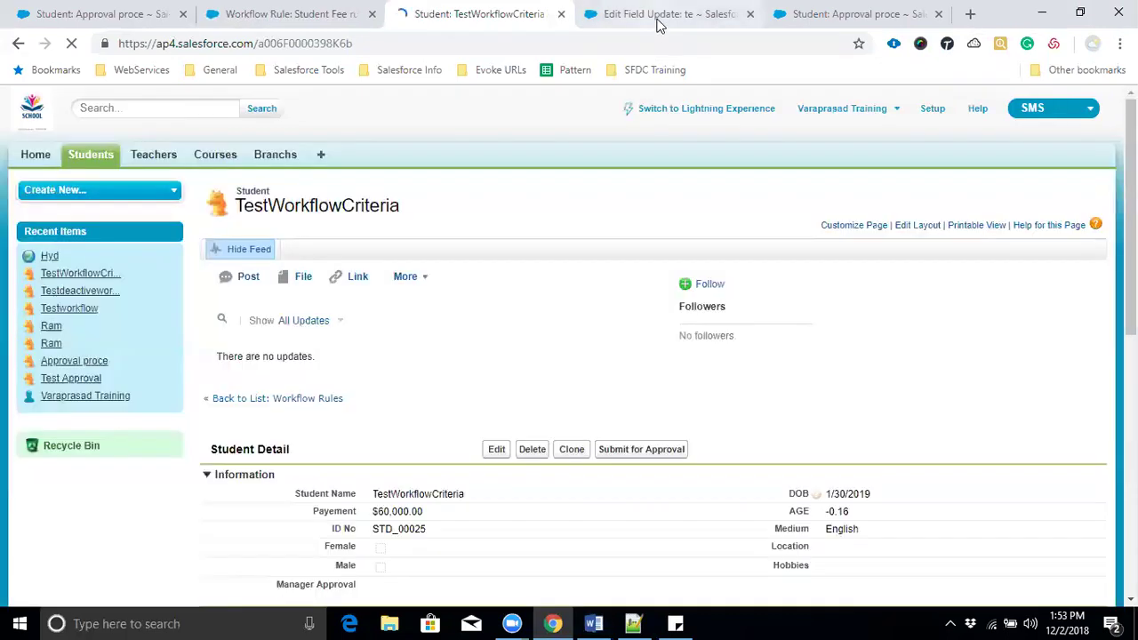
# Search Setup for "time" and open the Time-Based Workflow monitoring page.
pyautogui.click(656, 25)
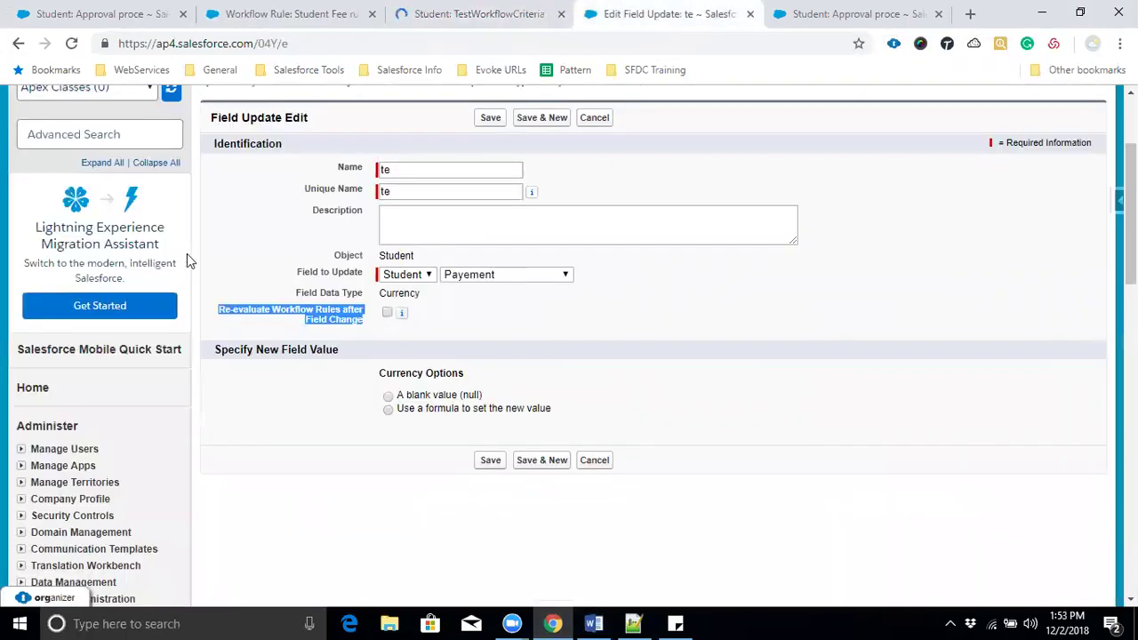
pyautogui.click(95, 192)
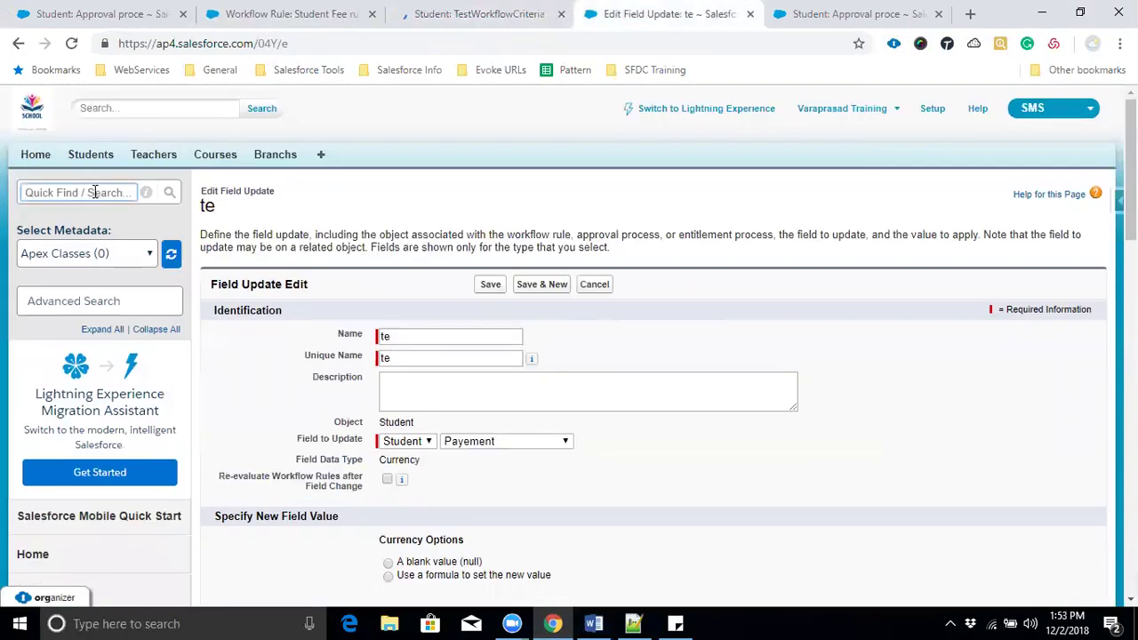
pyautogui.write('time')
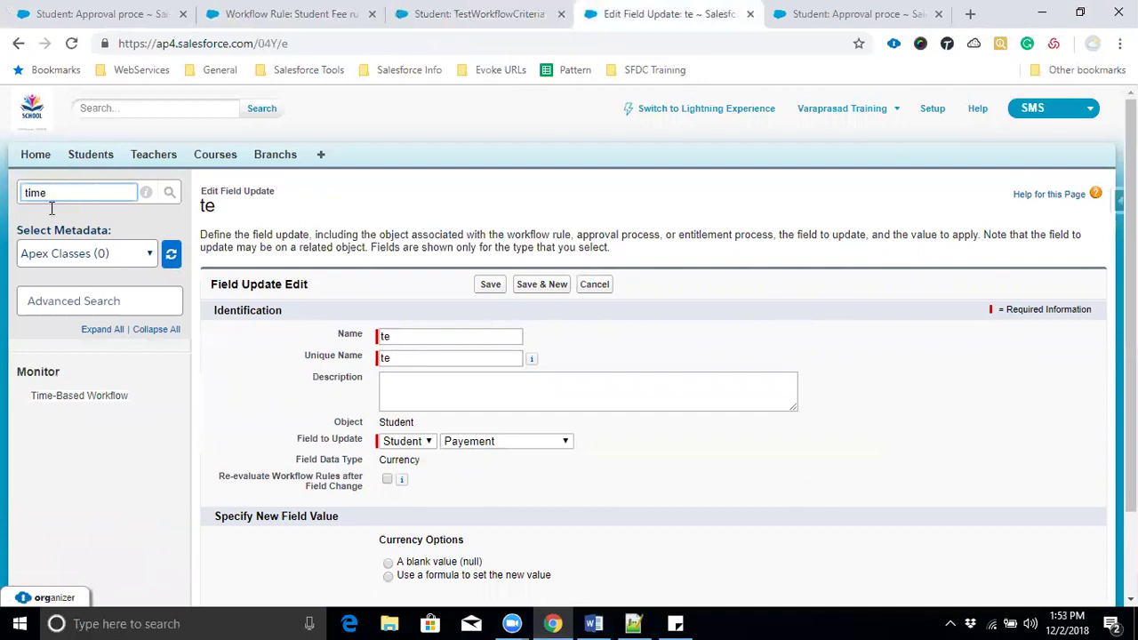
pyautogui.click(75, 398)
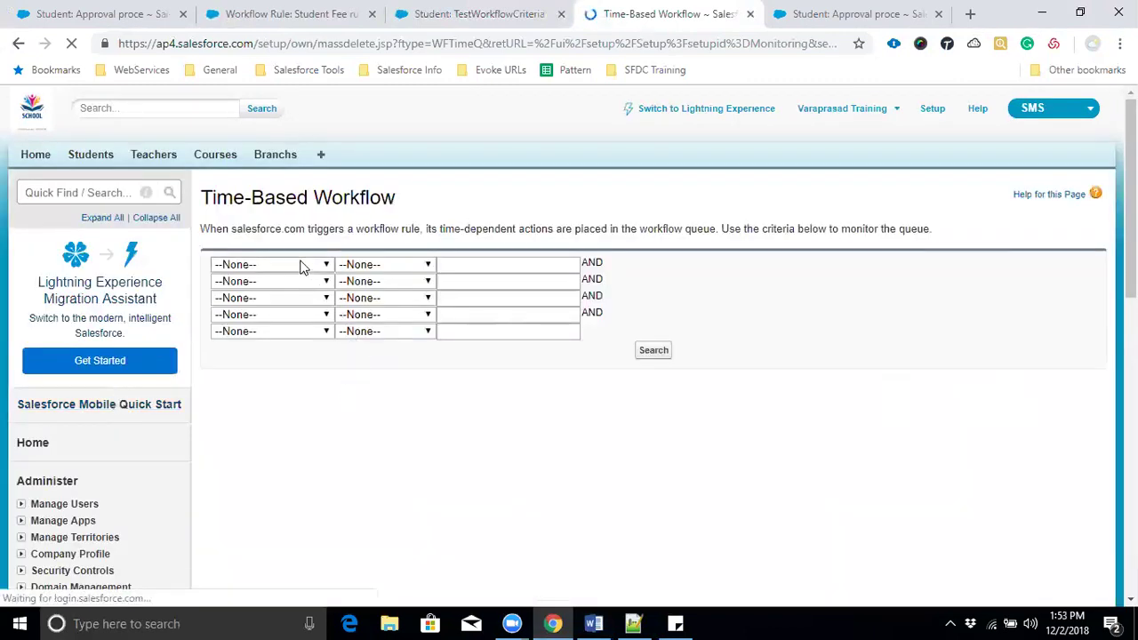
# Search the time-based workflow queue for entries whose Workflow Rule Name equals "Student Fee rule", copying the name from the rule's detail page.
pyautogui.click(302, 265)
pyautogui.click(284, 293)
pyautogui.click(383, 267)
pyautogui.click(385, 297)
pyautogui.click(456, 264)
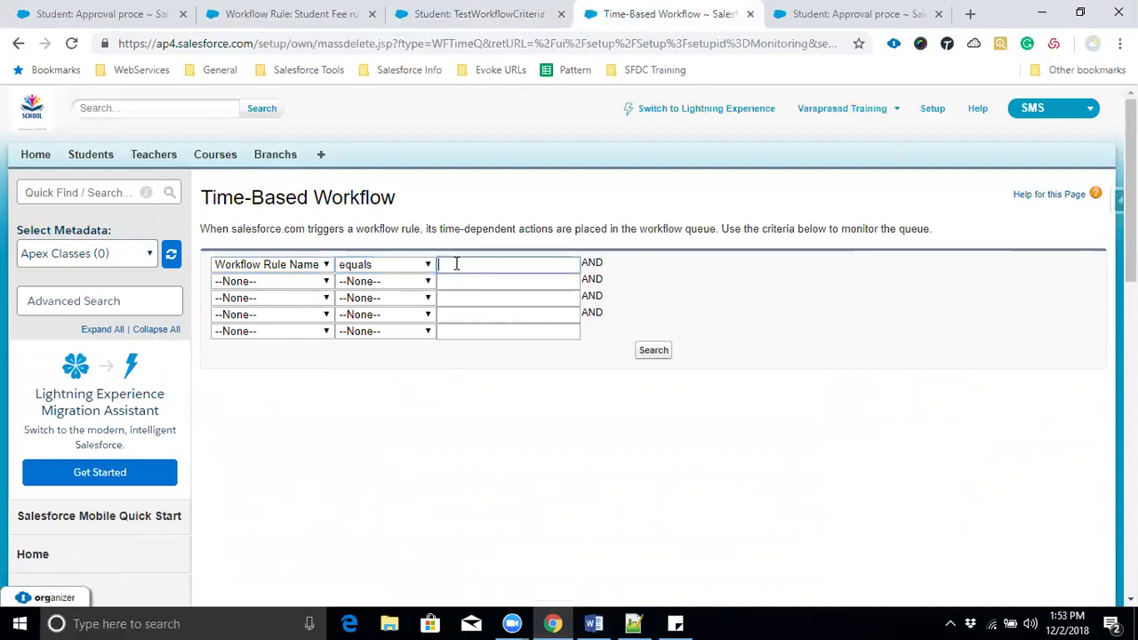
pyautogui.click(317, 13)
pyautogui.moveTo(372, 130); pyautogui.dragTo(447, 142)
pyautogui.hotkey('ctrl', 'c')
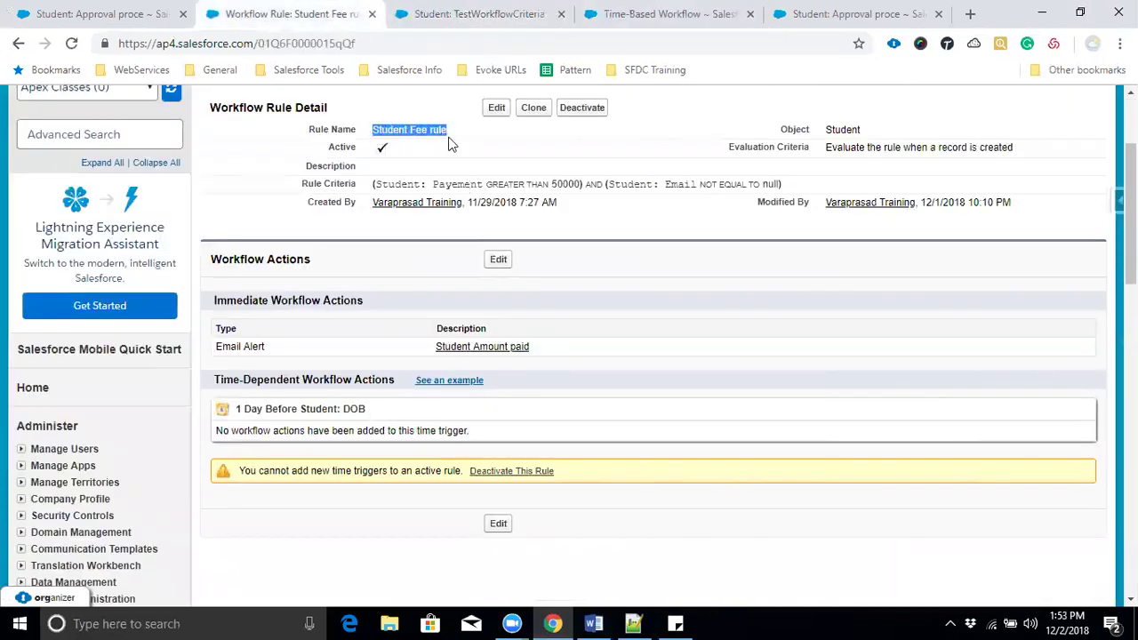
pyautogui.click(818, 13)
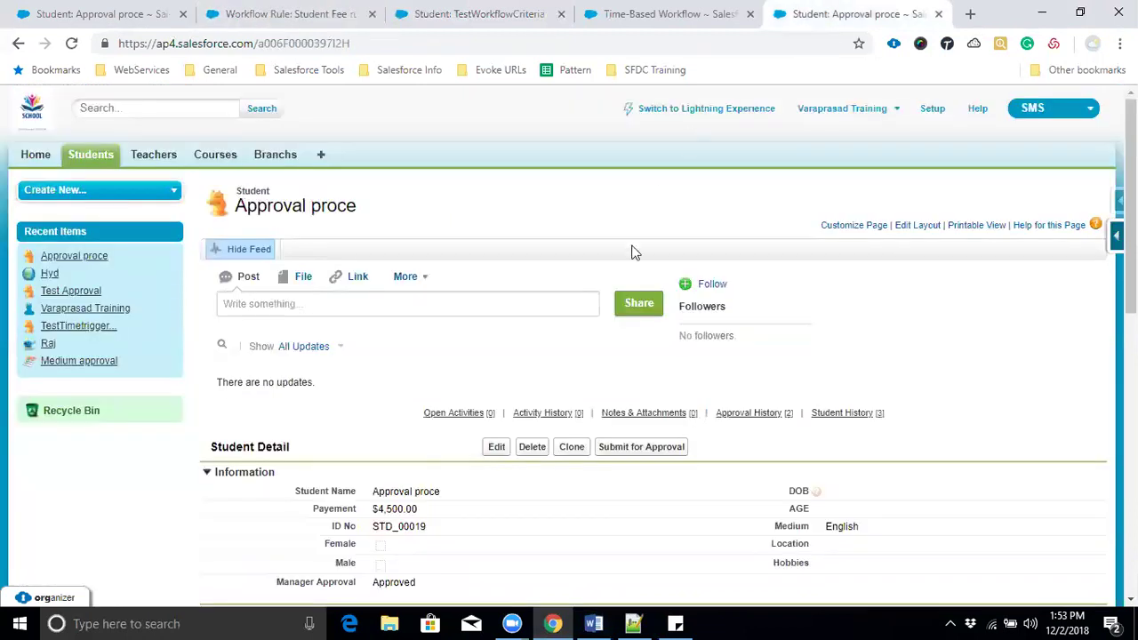
pyautogui.click(648, 12)
pyautogui.hotkey('ctrl', 'v')
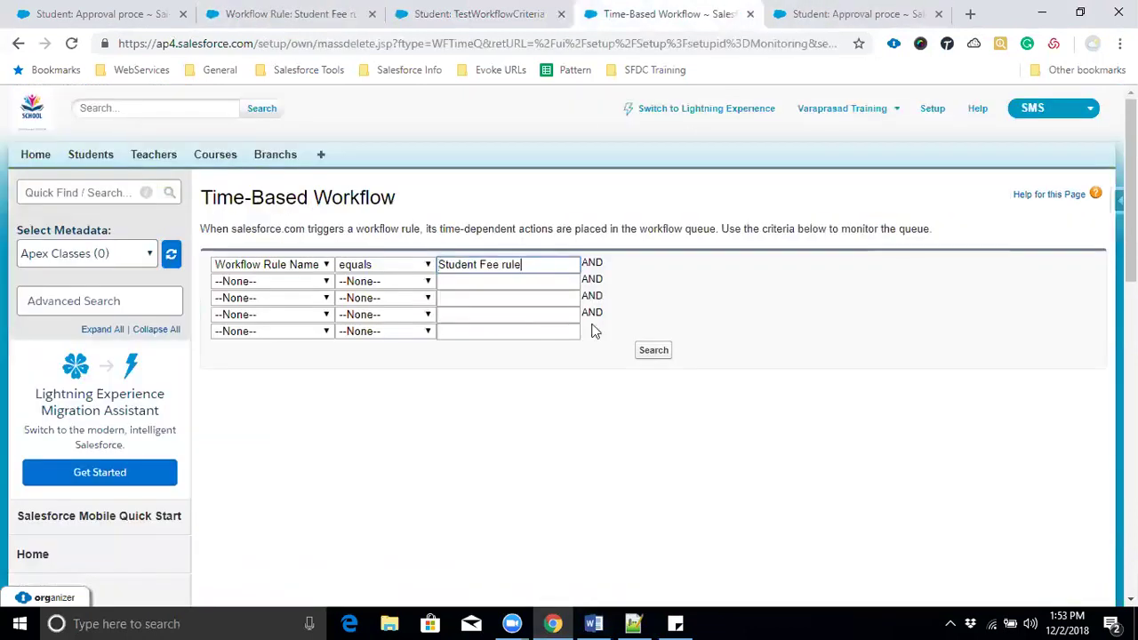
pyautogui.click(639, 352)
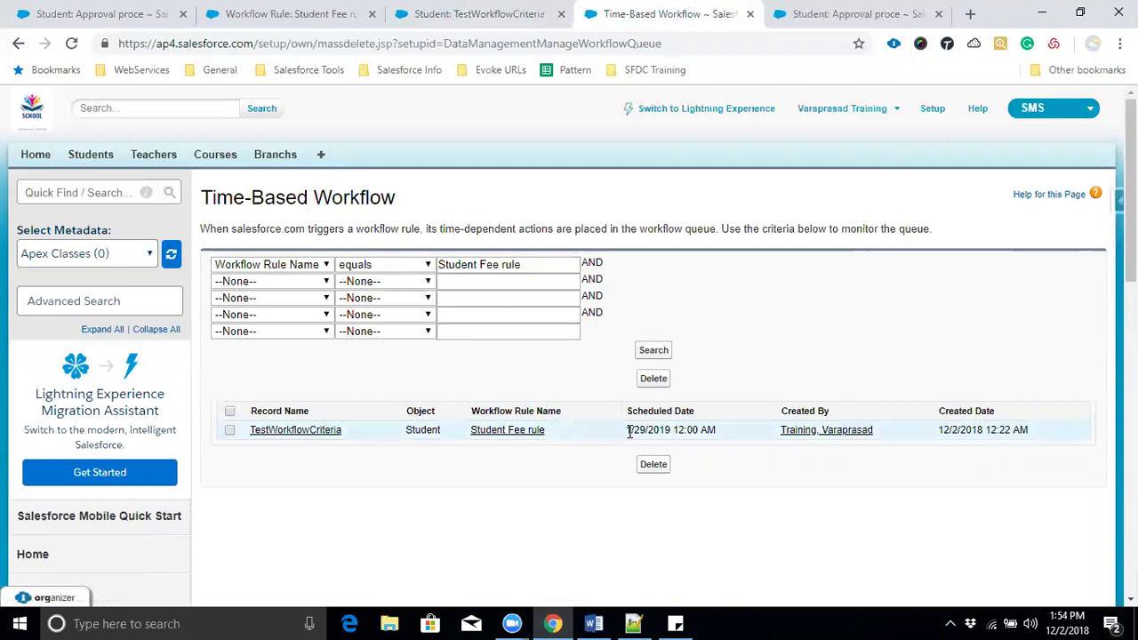
# Compare the queued entry's scheduled date with the date of birth on the TestWorkflowCriteria student record.
pyautogui.moveTo(628, 431); pyautogui.dragTo(722, 432)
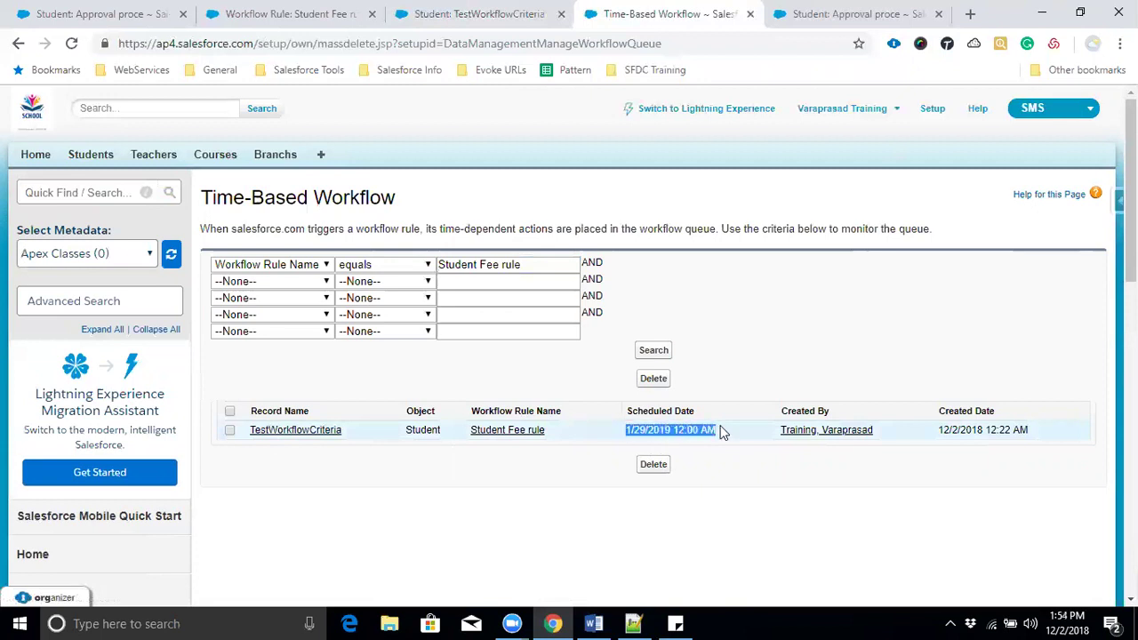
pyautogui.click(507, 13)
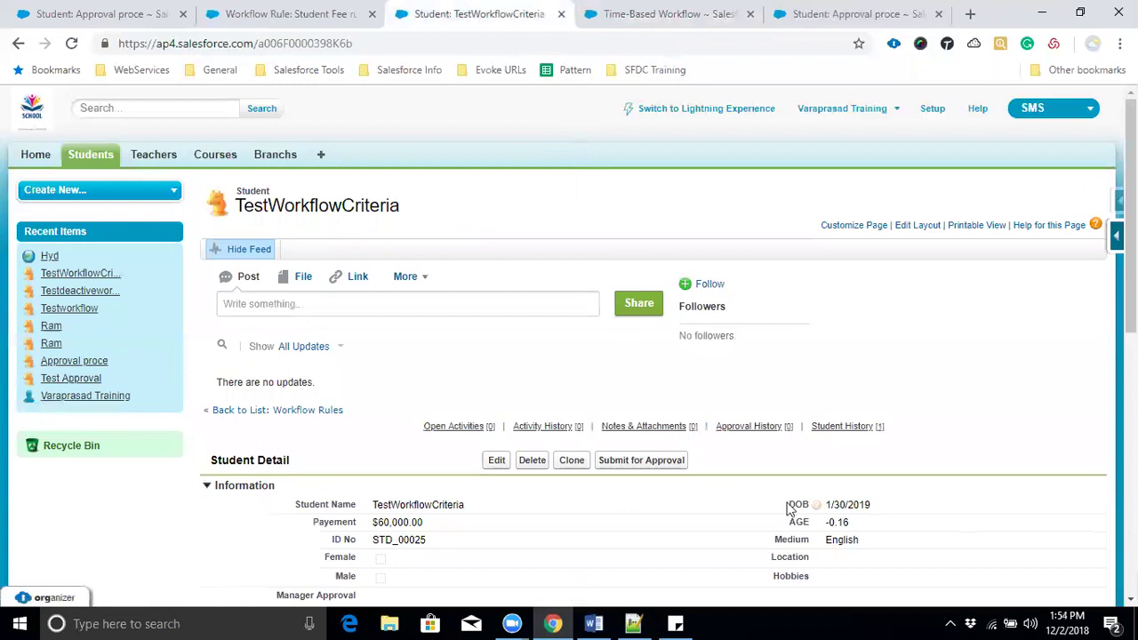
pyautogui.click(633, 20)
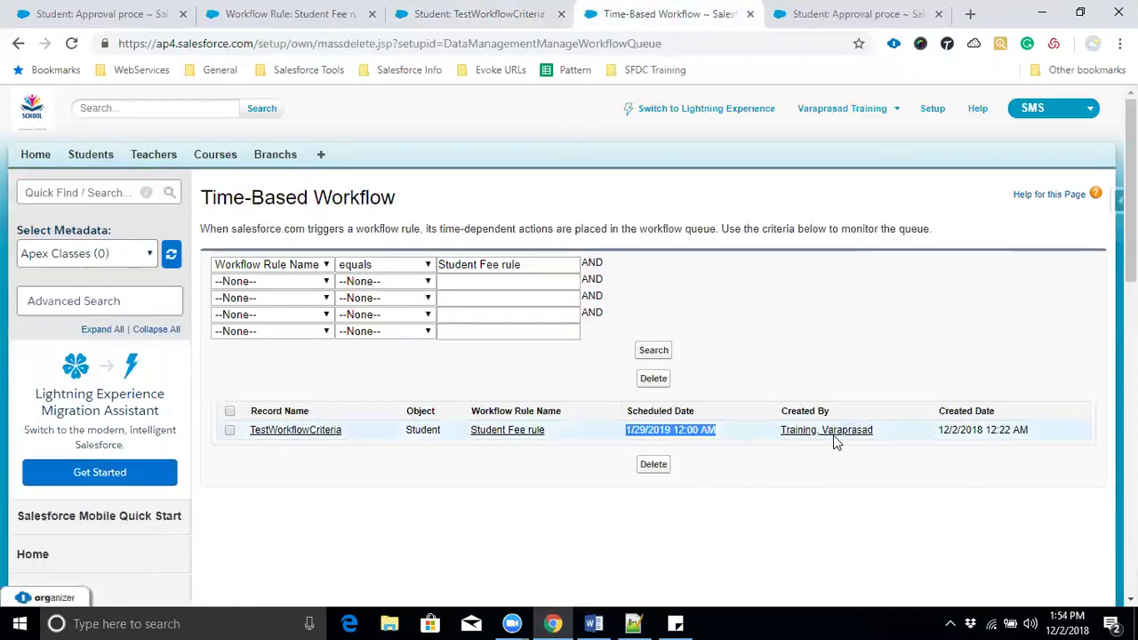
# Change the TestWorkflowCriteria student's payment to 40000 and save the record.
pyautogui.click(483, 15)
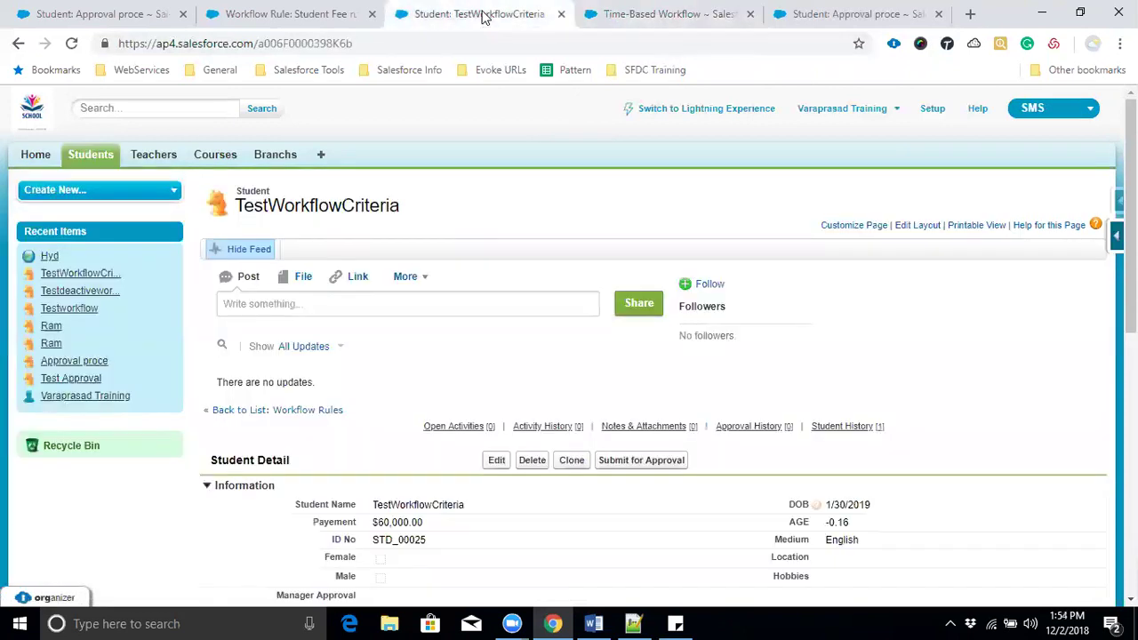
pyautogui.scroll(-2, 473, 435)
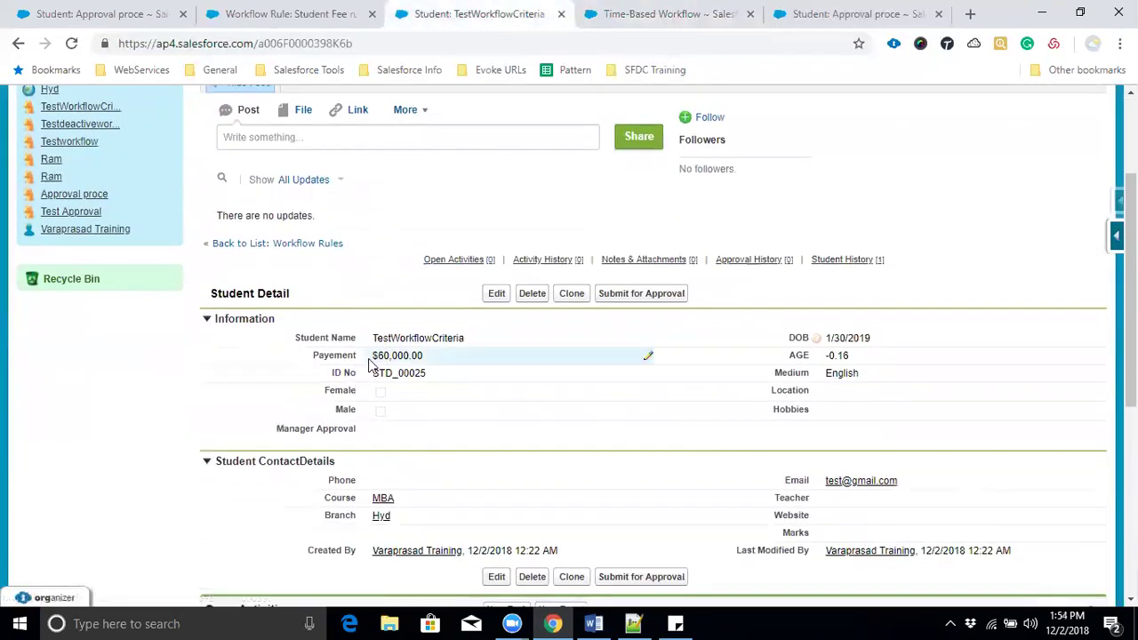
pyautogui.moveTo(372, 356); pyautogui.dragTo(457, 360)
pyautogui.doubleClick(475, 356)
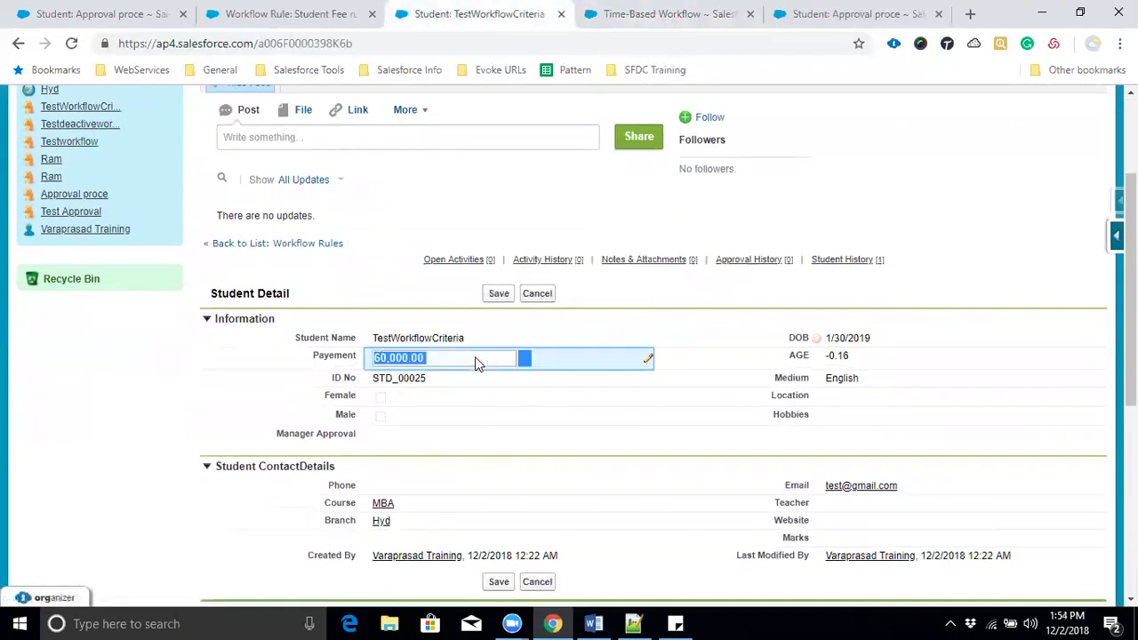
pyautogui.write('40000')
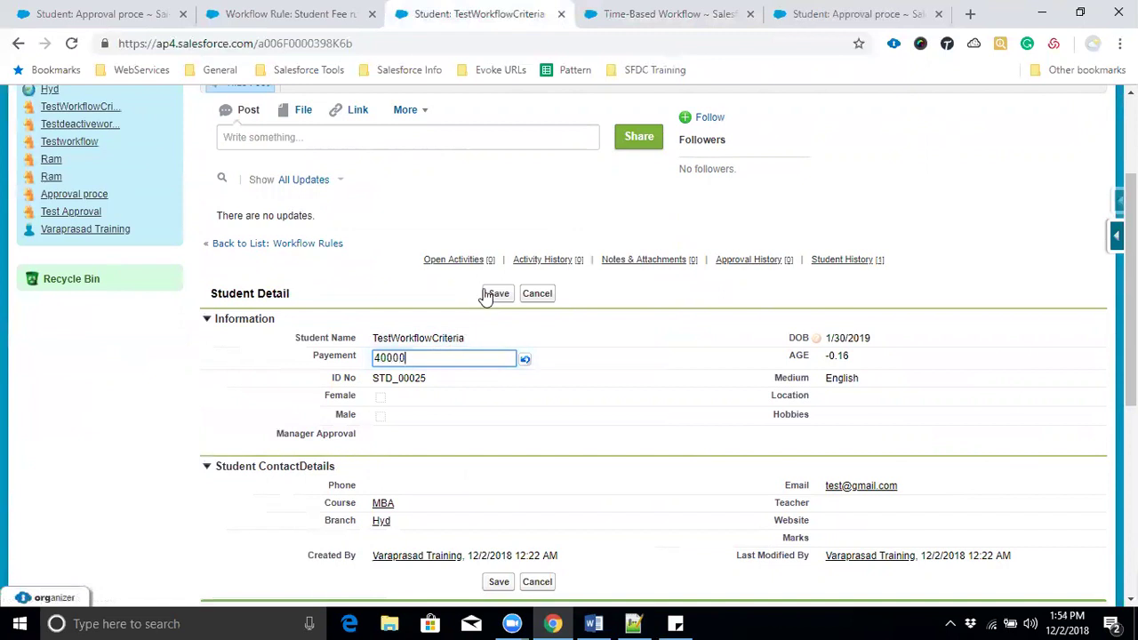
pyautogui.click(496, 295)
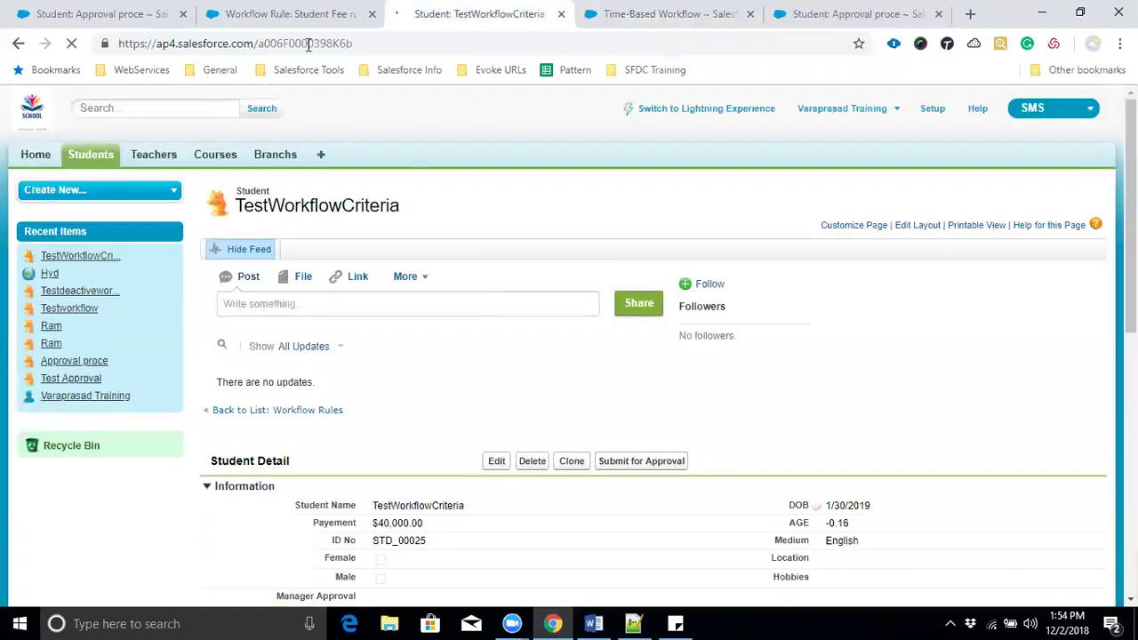
# Compare the Student Fee rule's criteria with the student's payment and email, and search the time-based workflow queue again.
pyautogui.click(305, 14)
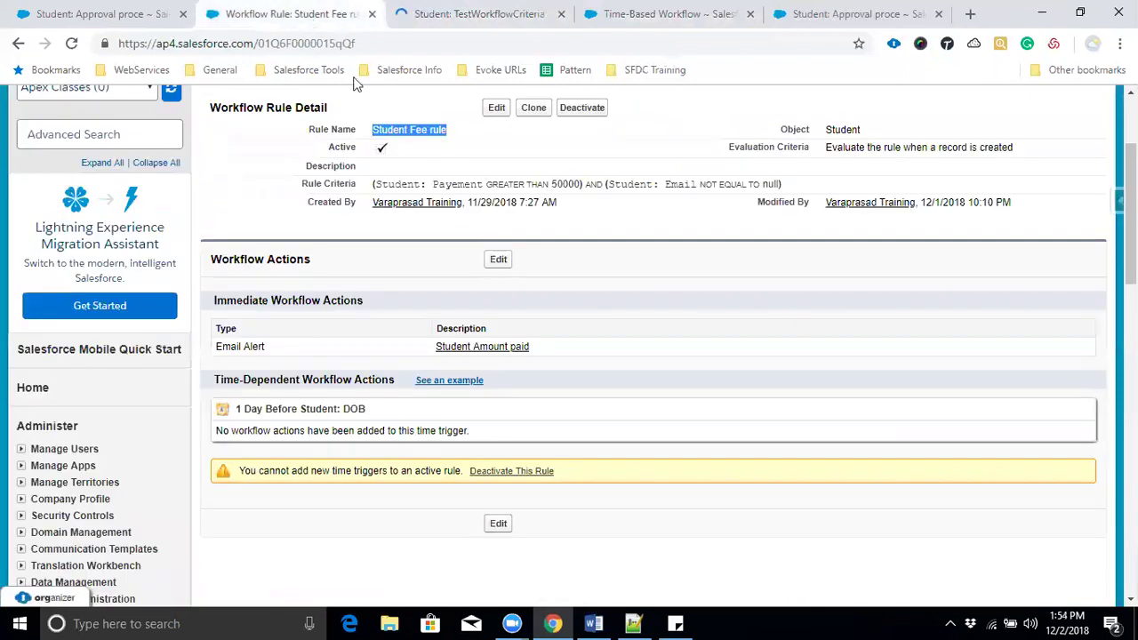
pyautogui.click(642, 14)
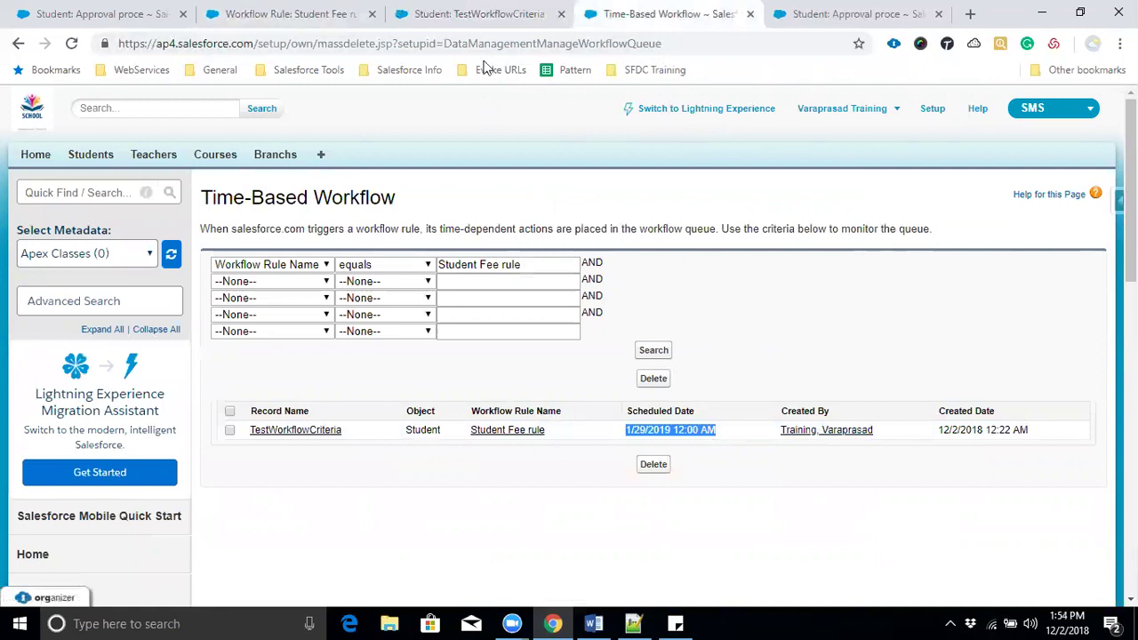
pyautogui.click(479, 13)
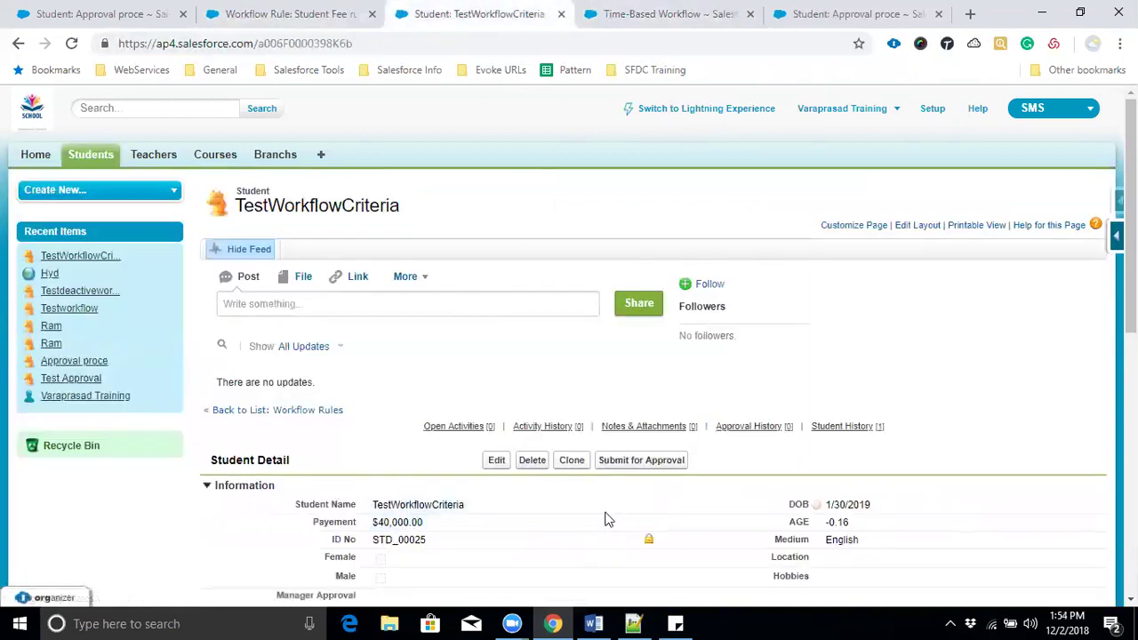
pyautogui.click(317, 16)
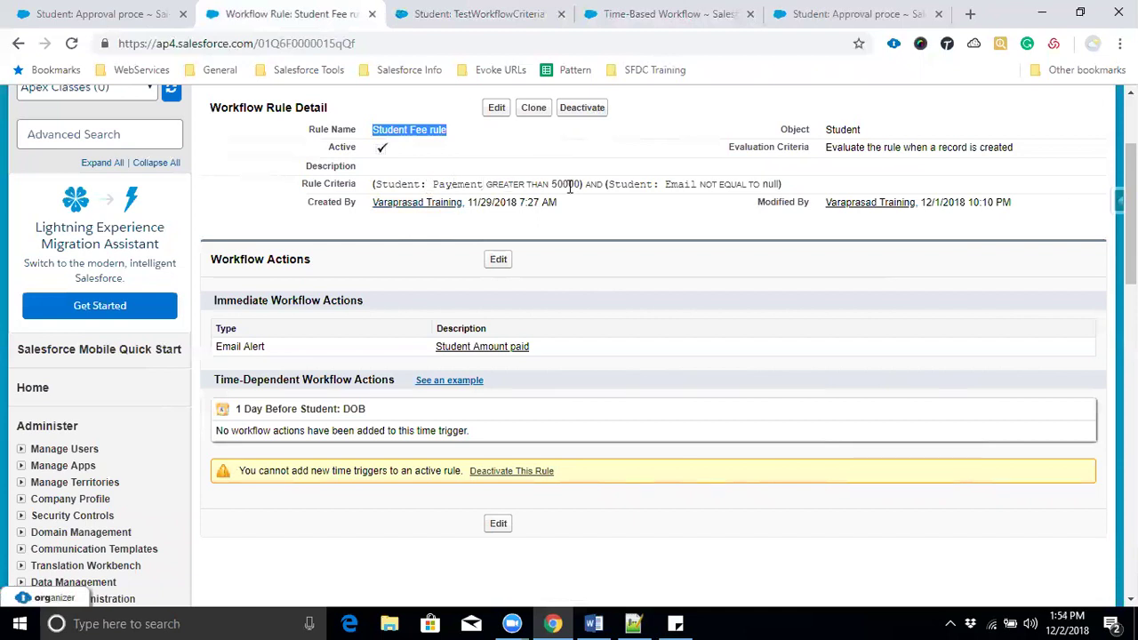
pyautogui.click(452, 15)
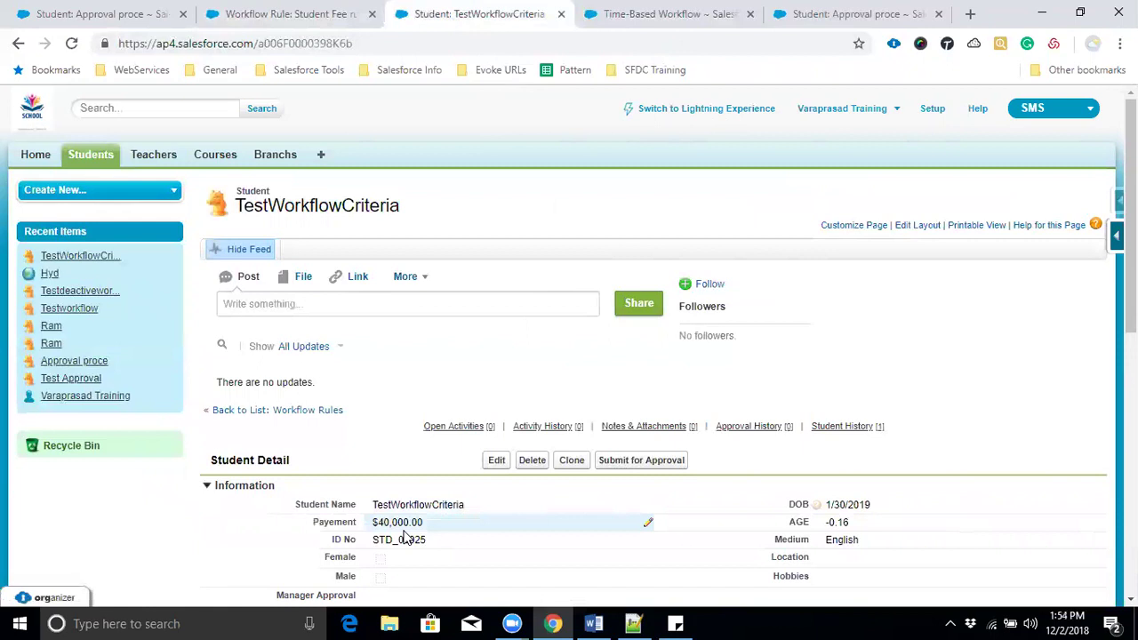
pyautogui.scroll(-1, 557, 473)
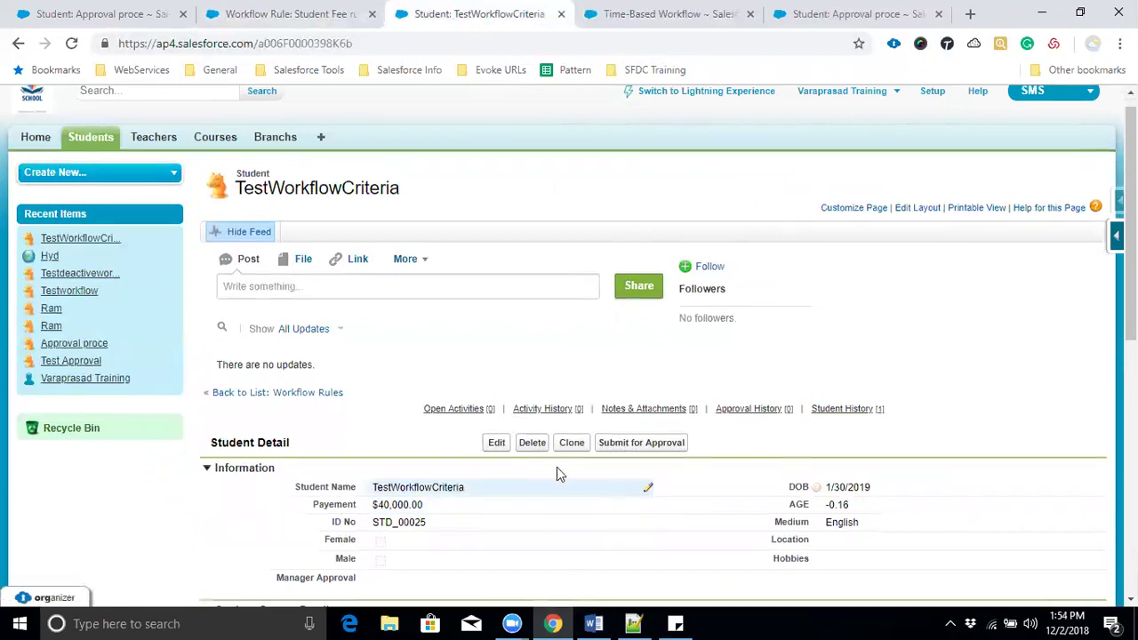
pyautogui.scroll(-3, 556, 474)
pyautogui.click(659, 15)
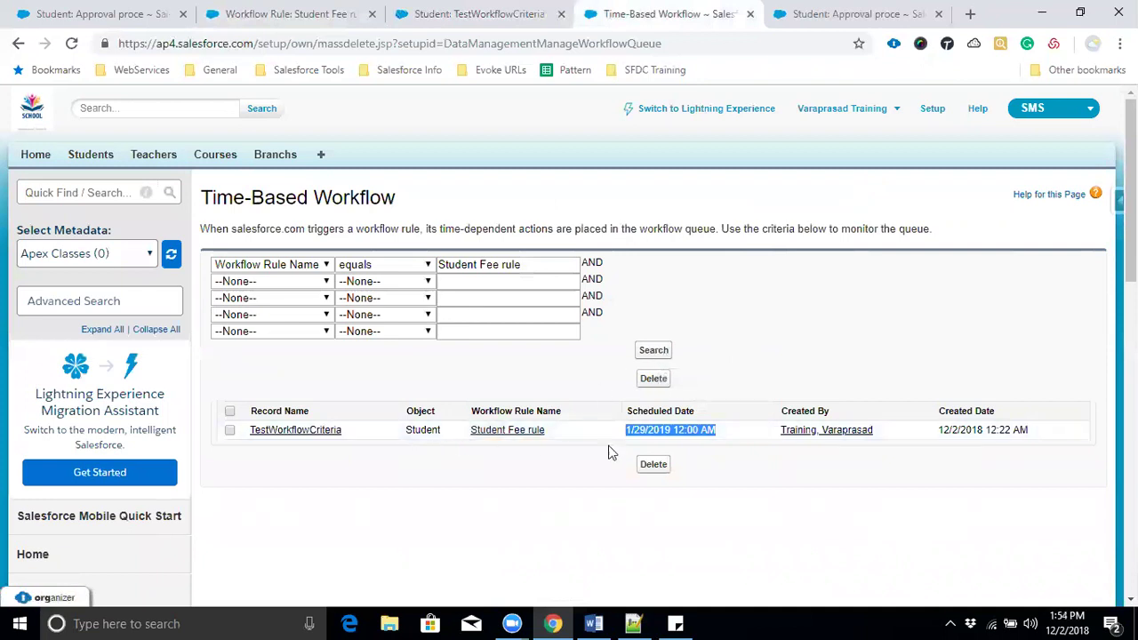
pyautogui.click(655, 354)
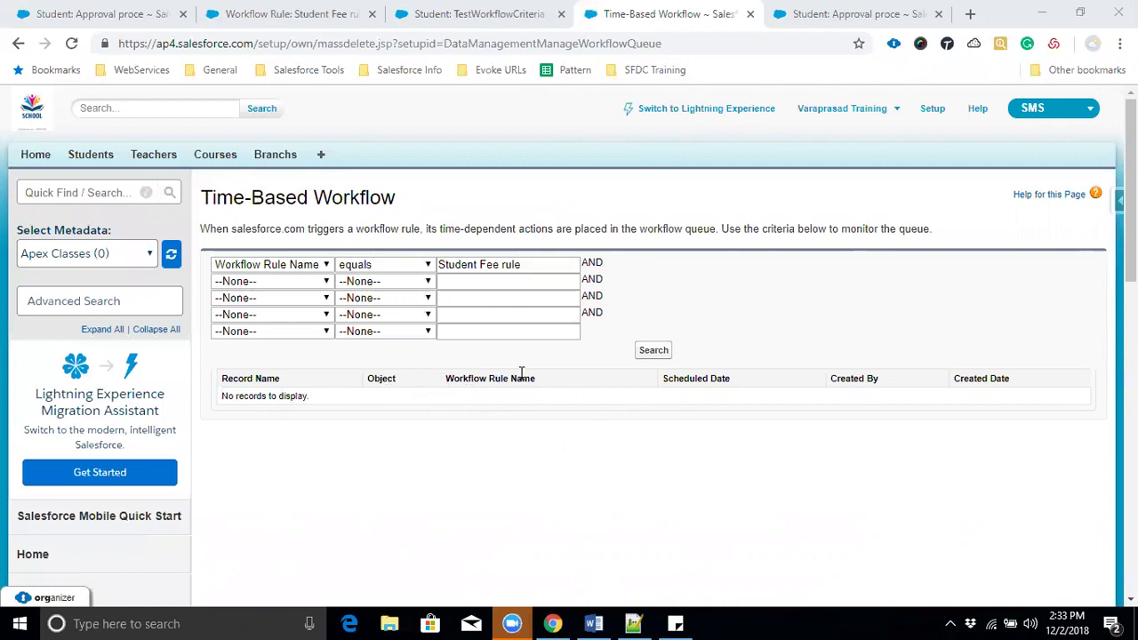
# Switch to Notepad++ to point out the "Time based workflow queue" line in the note, and return to Salesforce.
pyautogui.click(594, 623)
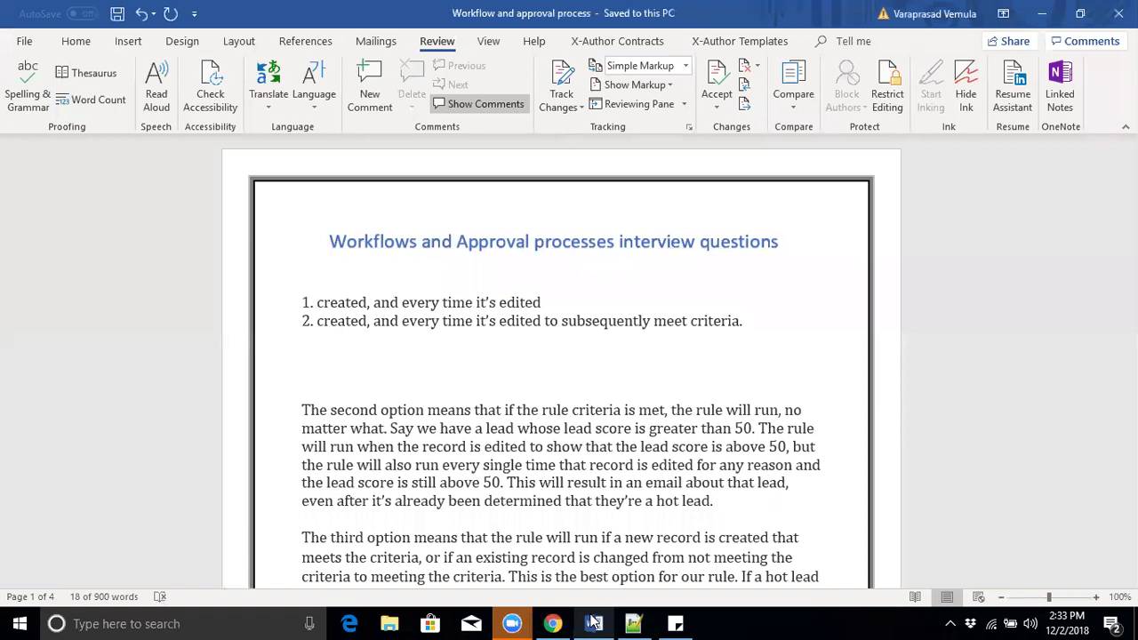
pyautogui.click(633, 623)
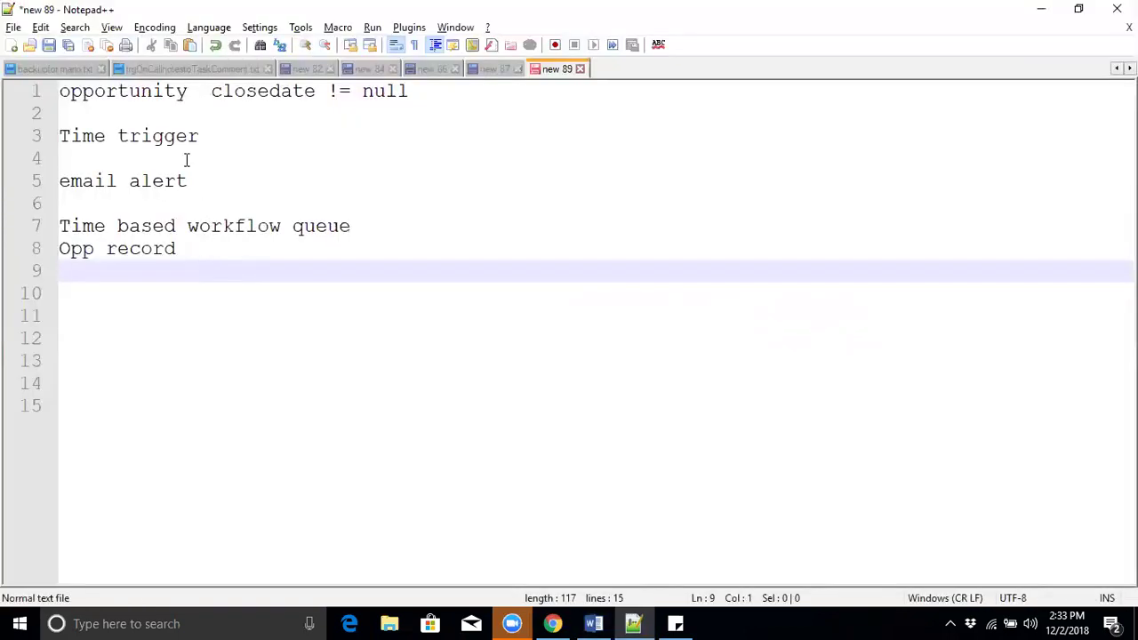
pyautogui.moveTo(198, 228); pyautogui.dragTo(486, 228)
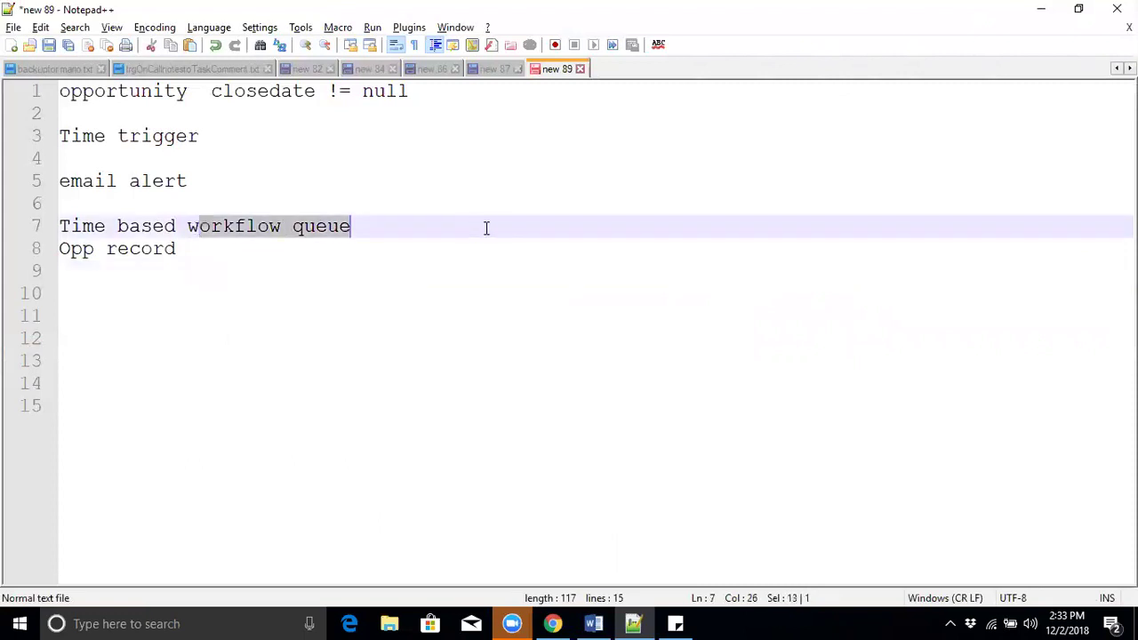
pyautogui.click(1045, 11)
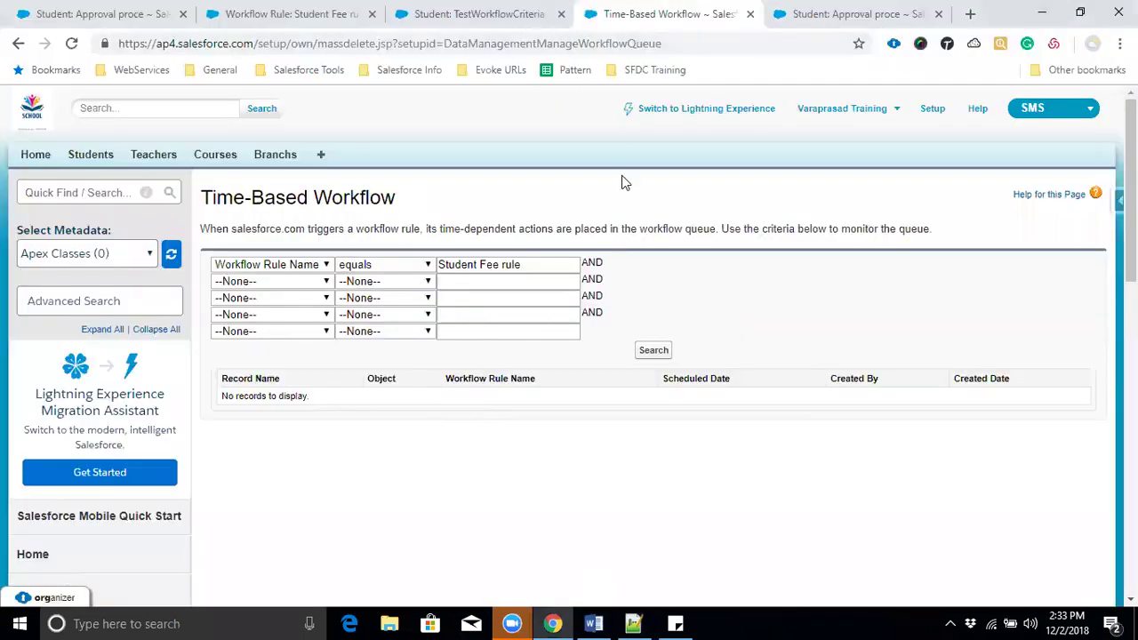
# Clone the TestWorkflowCriteria student, set the clone's payment to 60000 and save the new record.
pyautogui.click(482, 13)
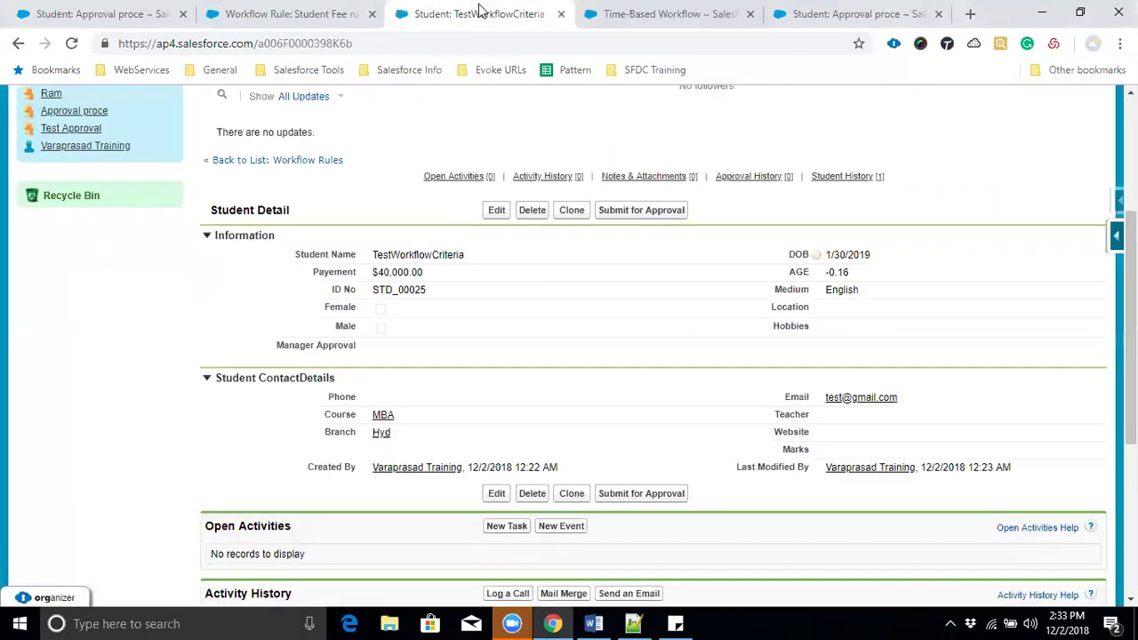
pyautogui.click(566, 217)
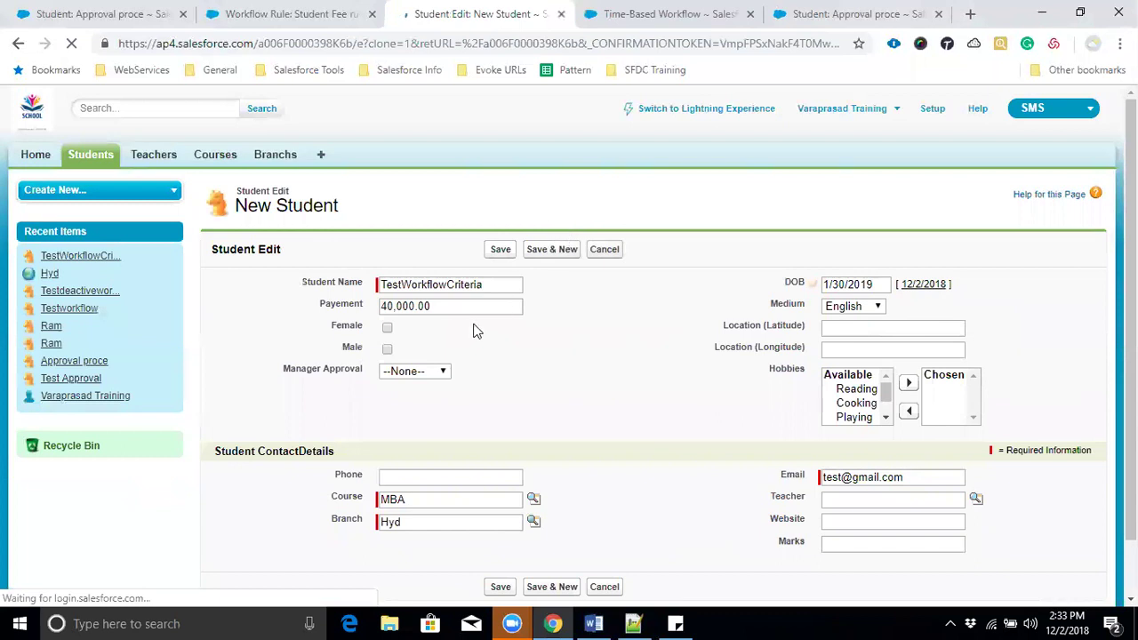
pyautogui.moveTo(454, 307); pyautogui.dragTo(345, 317)
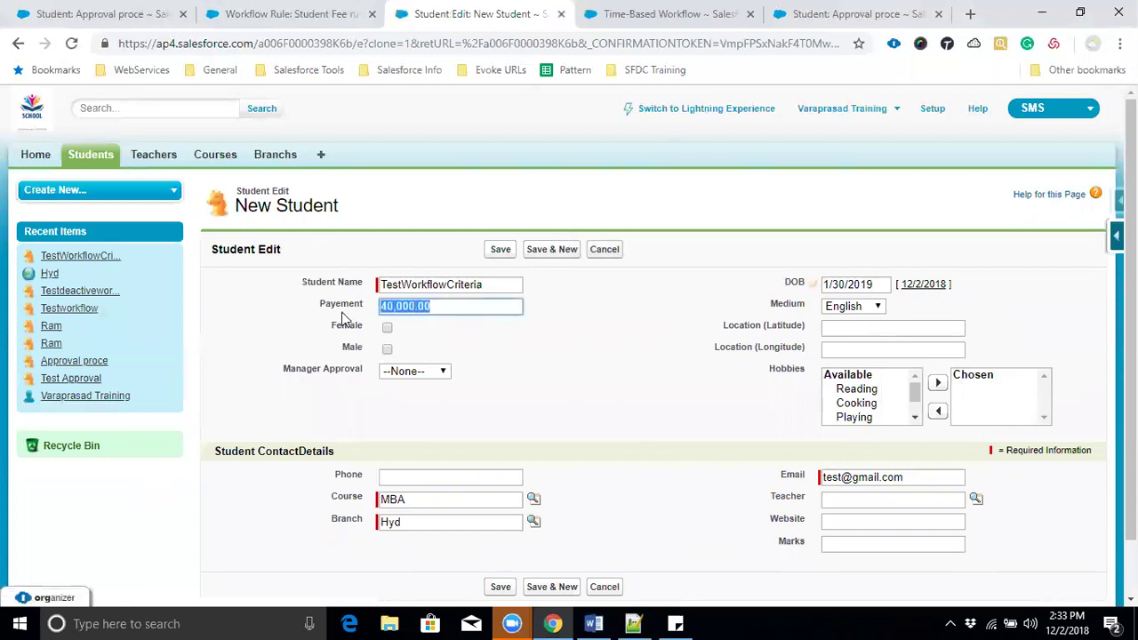
pyautogui.write('60000')
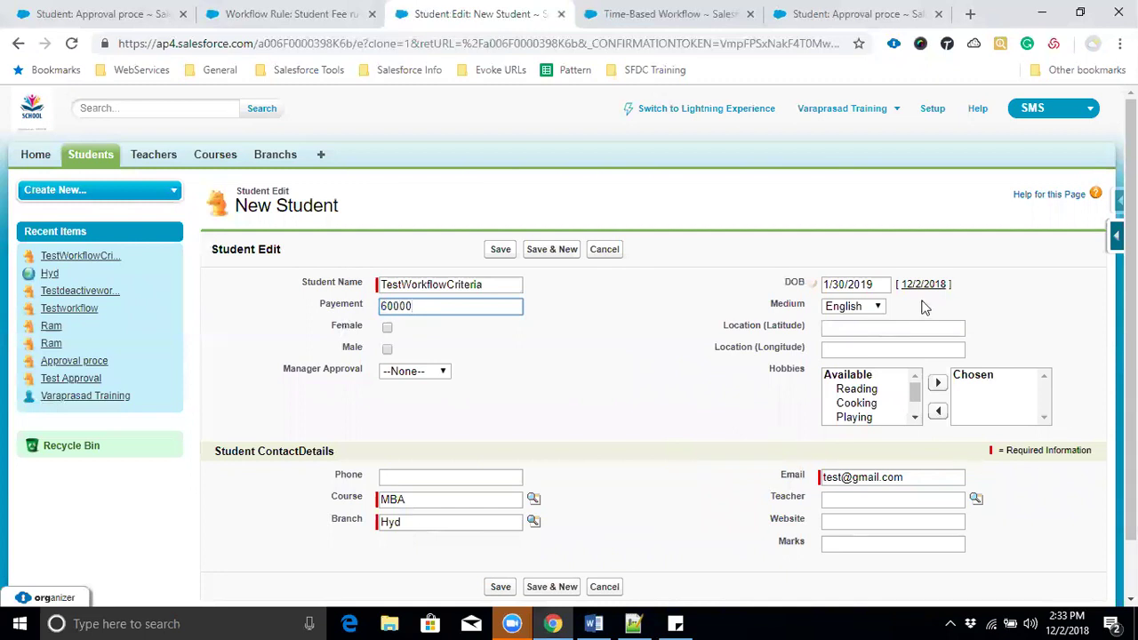
pyautogui.scroll(-1, 625, 386)
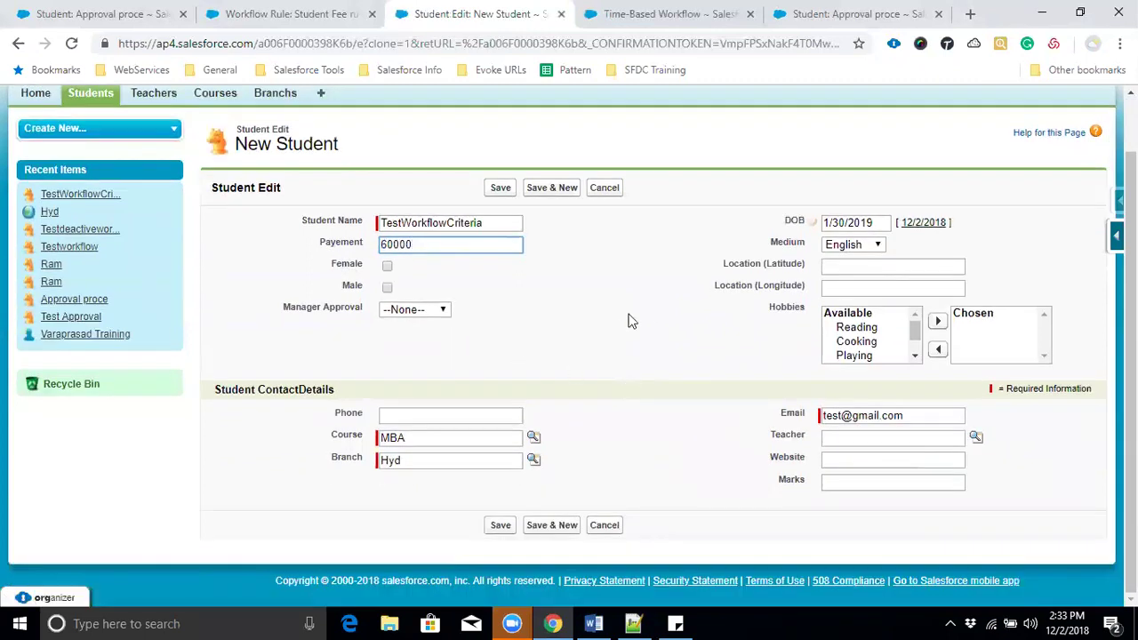
pyautogui.click(501, 525)
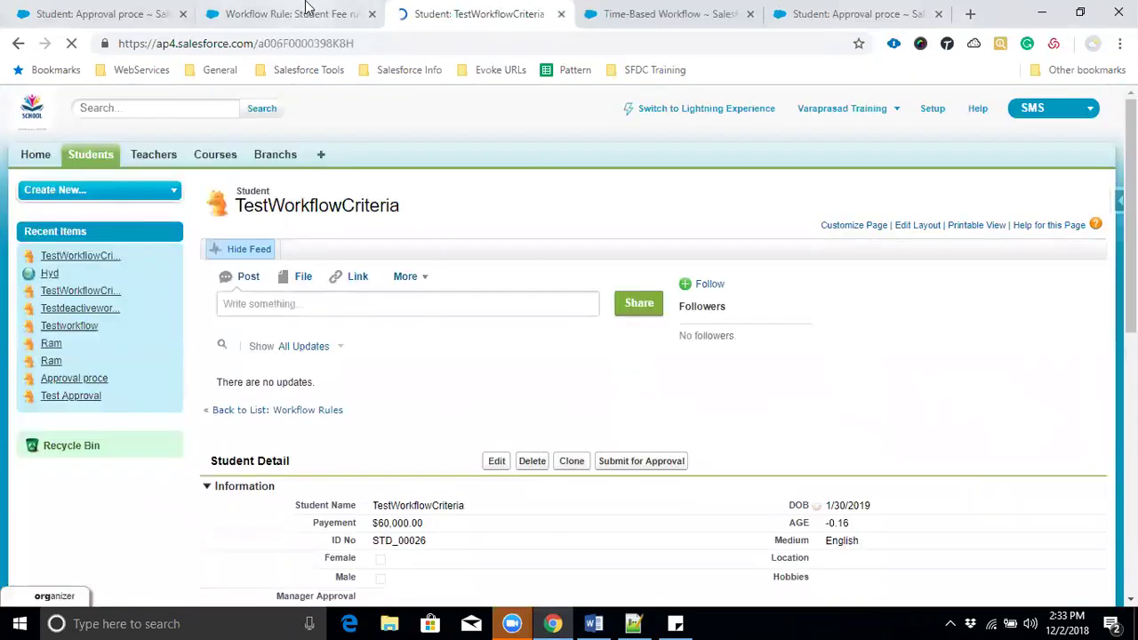
# Search the time-based workflow queue for entries of the Student Fee rule again.
pyautogui.click(306, 8)
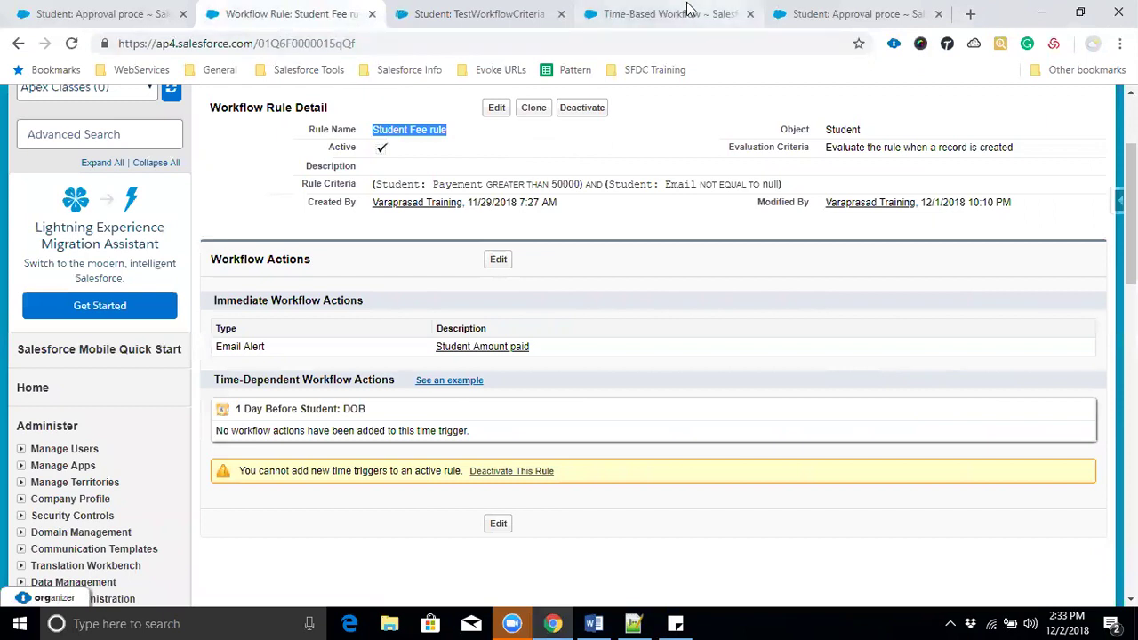
pyautogui.click(691, 12)
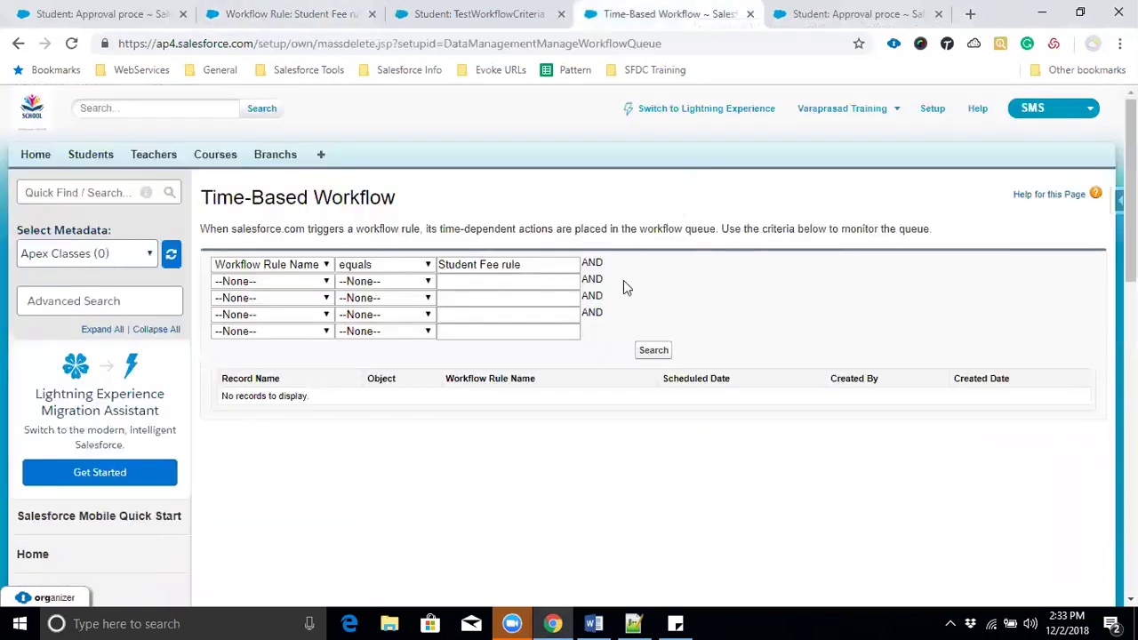
pyautogui.click(665, 353)
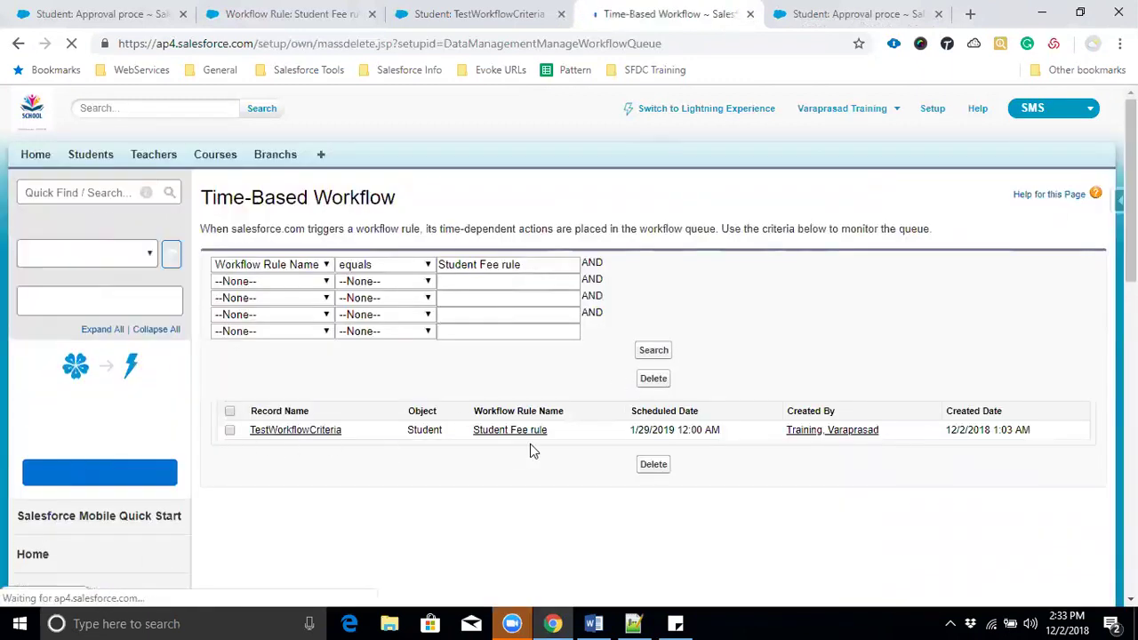
# Deactivate the Student Fee rule and search the time-based workflow queue once more.
pyautogui.click(453, 20)
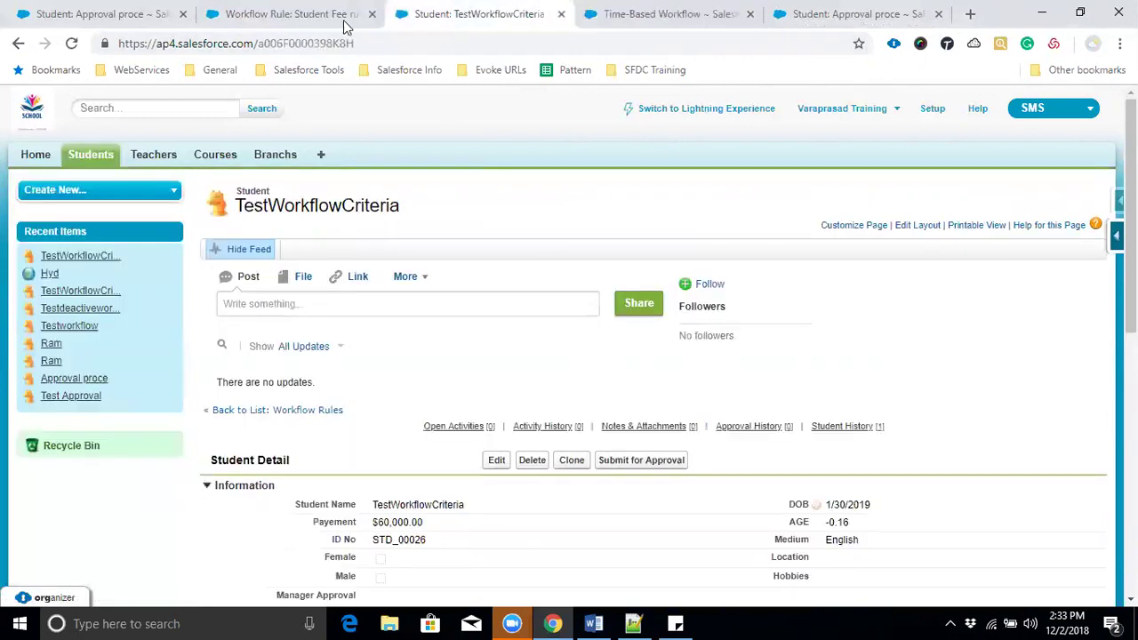
pyautogui.click(307, 20)
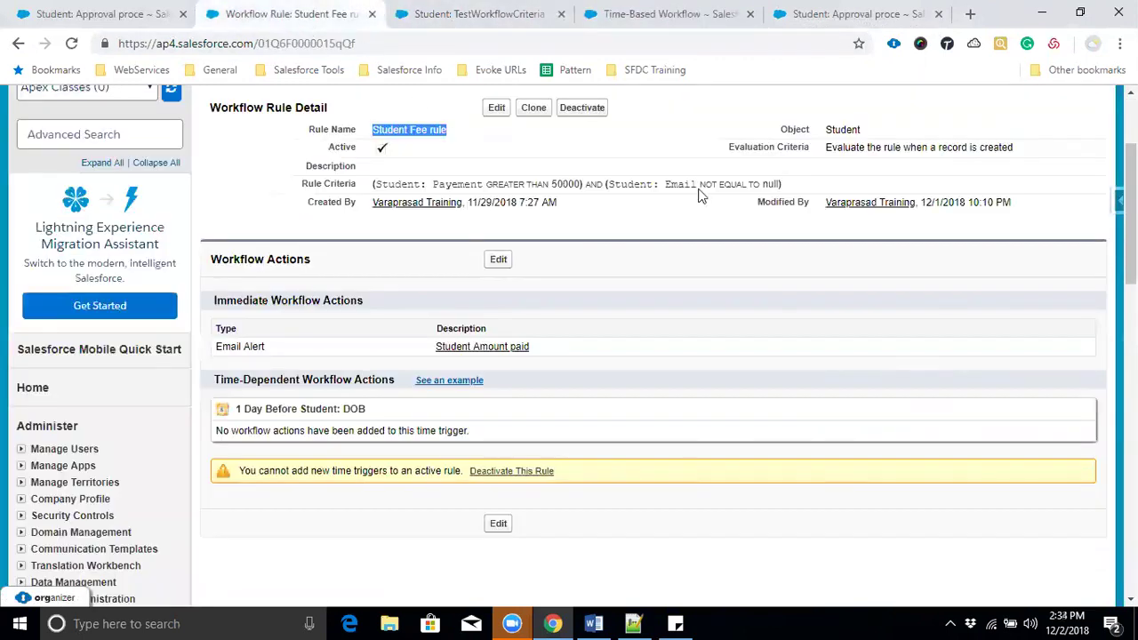
pyautogui.click(583, 111)
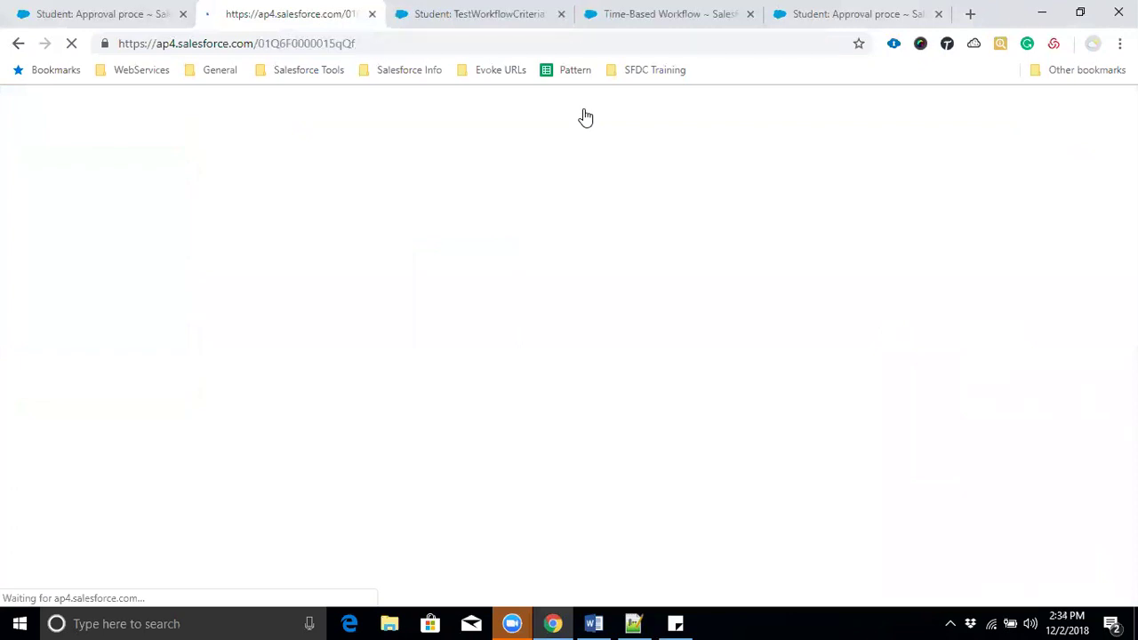
pyautogui.click(837, 23)
pyautogui.click(633, 20)
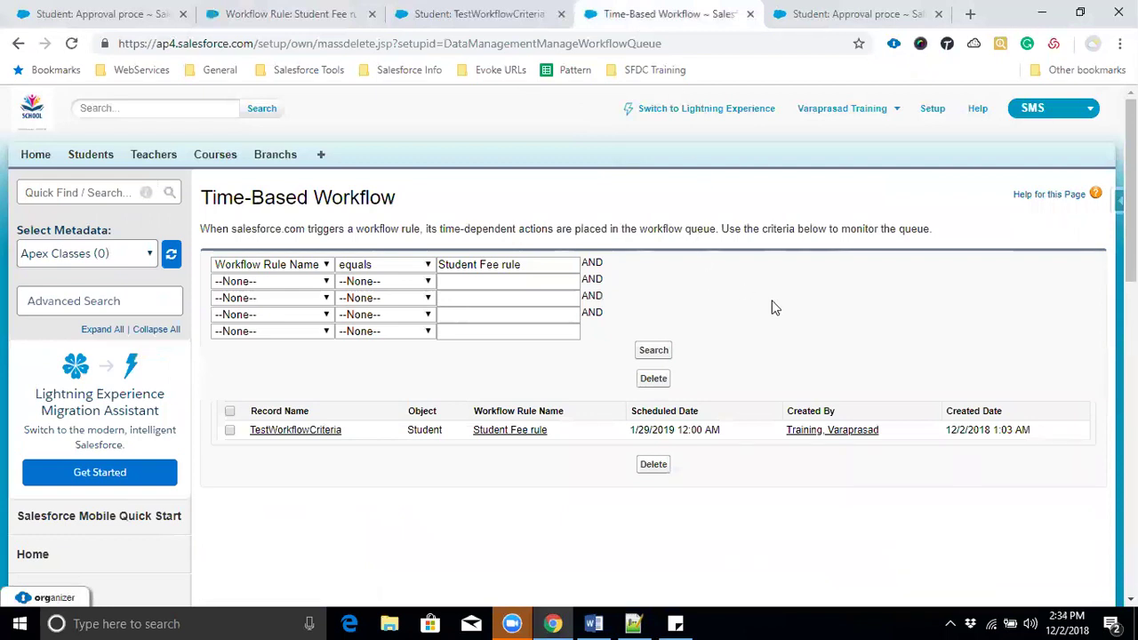
pyautogui.click(665, 355)
# Switch to the Word document and point out question 3 about the two workflow rules wf1 and wf2.
pyautogui.hotkey('alt', 'Tab')
pyautogui.scroll(-15, 631, 259)
pyautogui.scroll(-6, 631, 260)
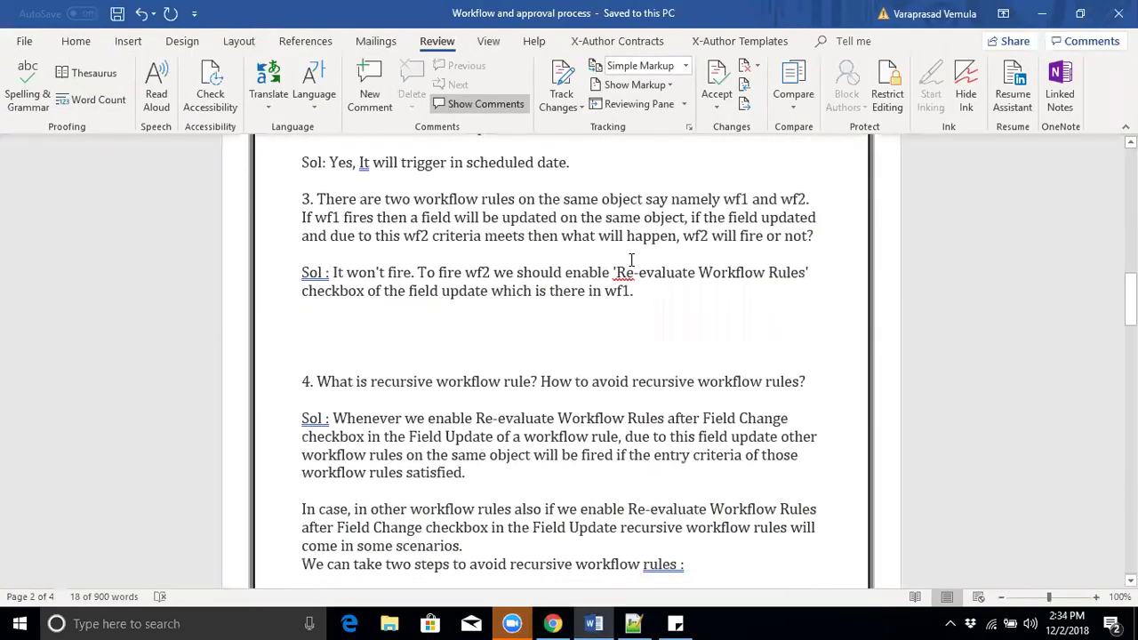
pyautogui.moveTo(302, 199); pyautogui.dragTo(653, 293)
pyautogui.click(562, 240)
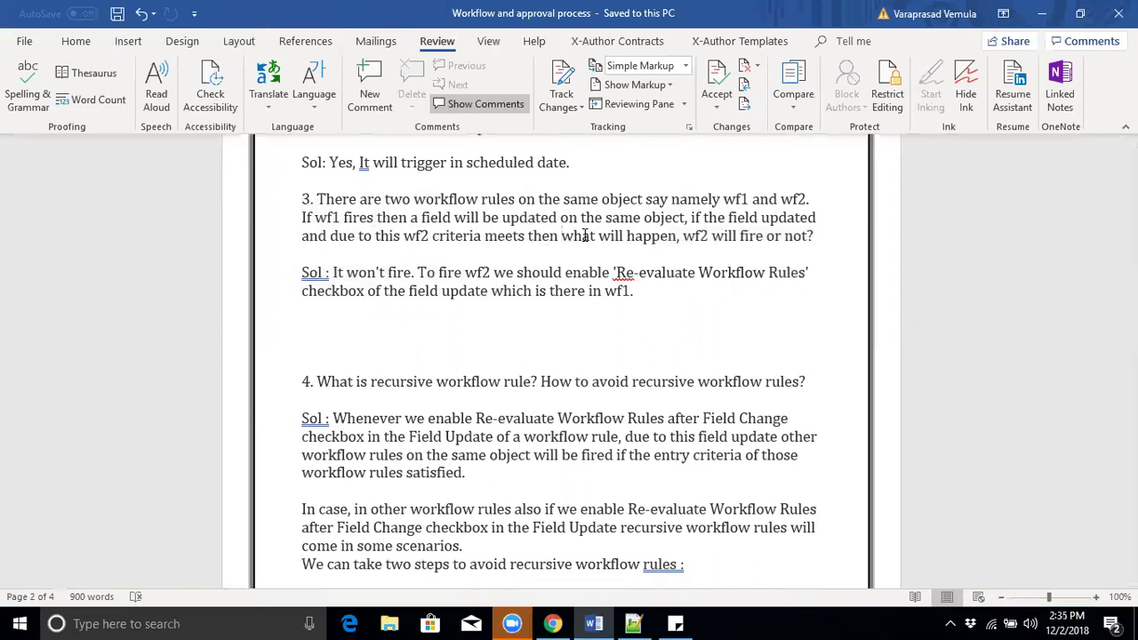
pyautogui.moveTo(287, 199); pyautogui.dragTo(731, 247)
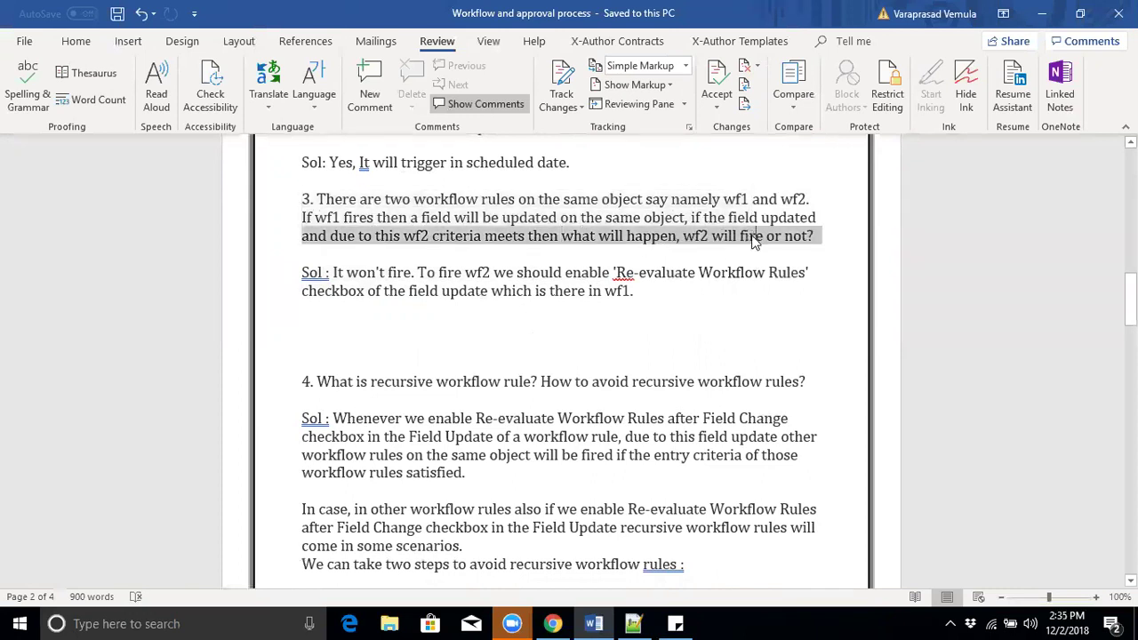
# Switch to Notepad++ and replace the whole note with the text "Student Fee rule".
pyautogui.click(552, 623)
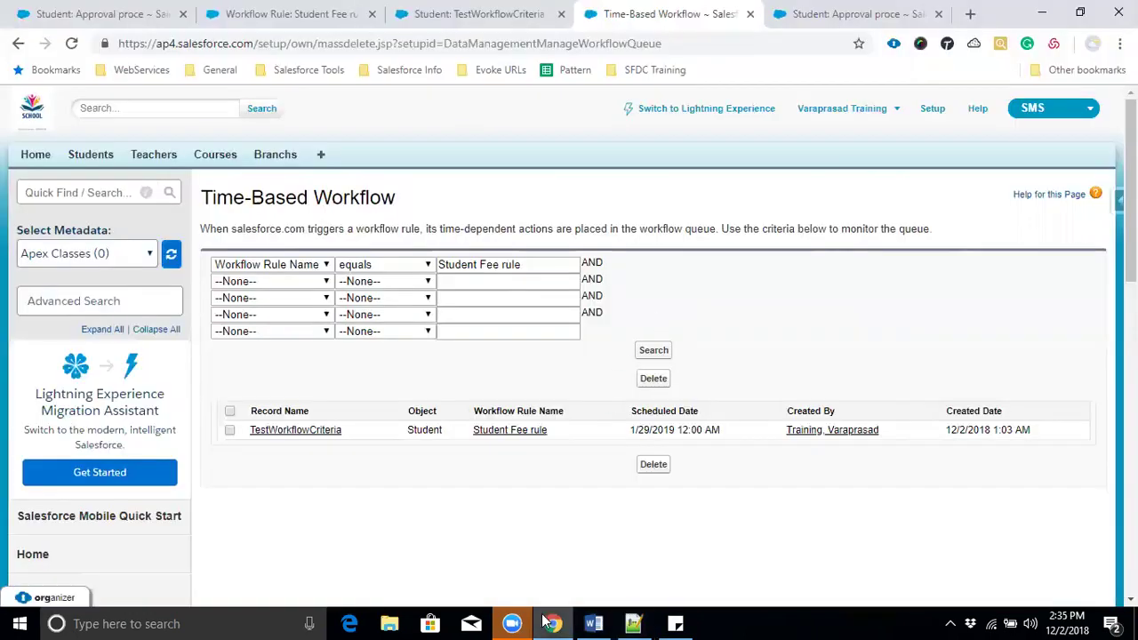
pyautogui.click(632, 623)
pyautogui.press('Return')
pyautogui.press('Return')
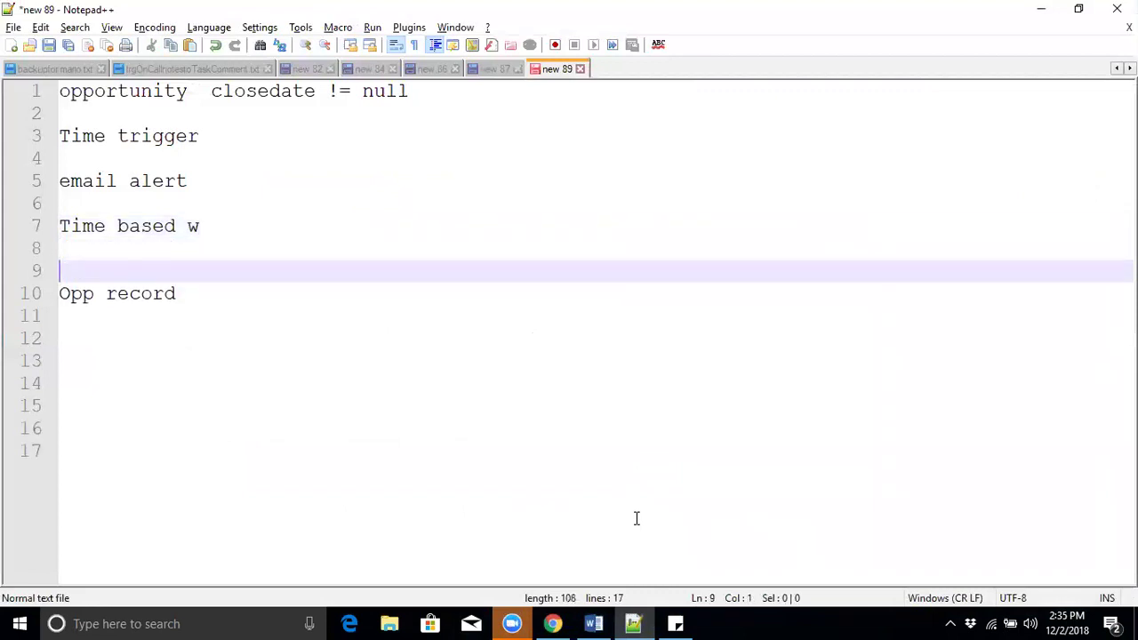
pyautogui.hotkey('ctrl', 'a')
pyautogui.write('Student Fee rule')
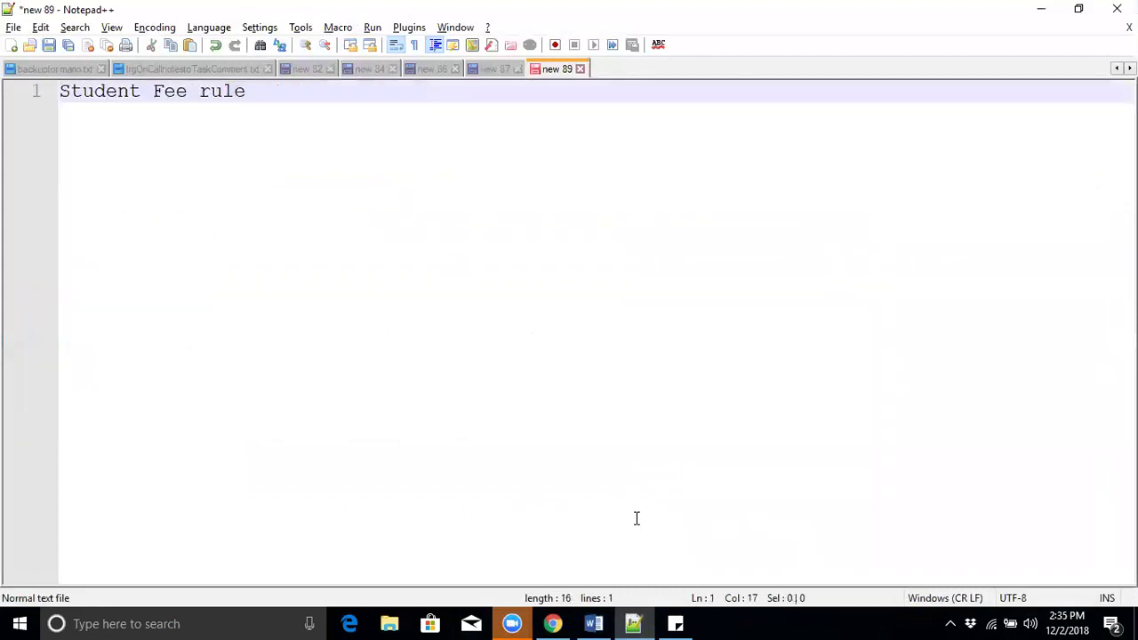
# Copy question 3 from the Word document and paste it over the whole Notepad++ note.
pyautogui.hotkey('alt', 'Tab')
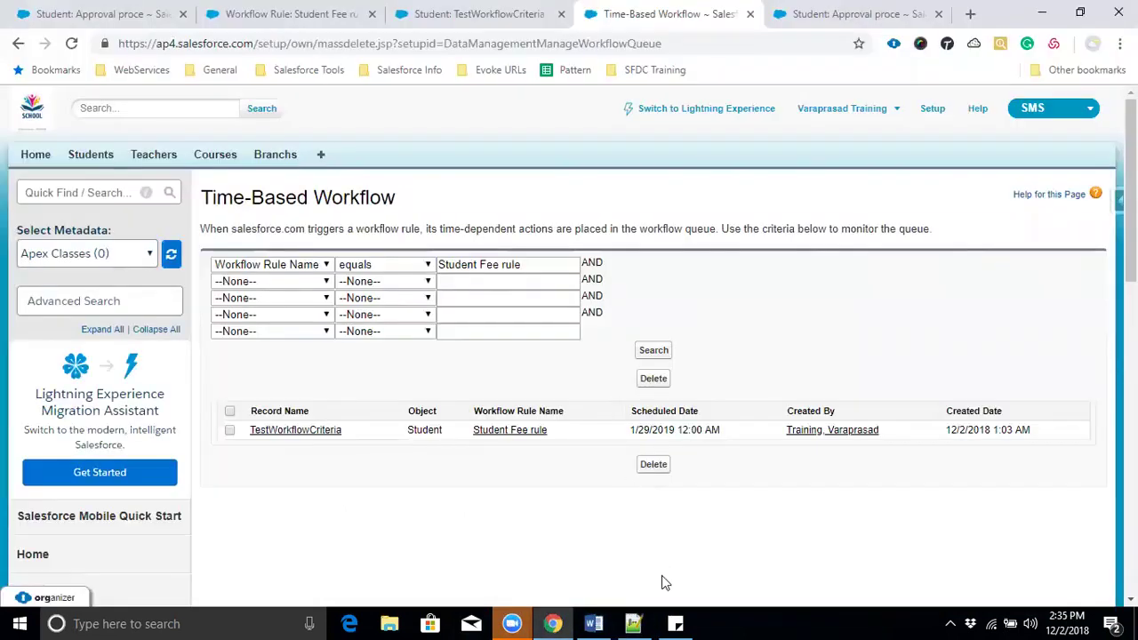
pyautogui.click(591, 622)
pyautogui.moveTo(303, 203); pyautogui.dragTo(819, 226)
pyautogui.hotkey('ctrl', 'c')
pyautogui.hotkey('alt', 'Tab')
pyautogui.hotkey('alt', 'Tab')
pyautogui.press('Tab')
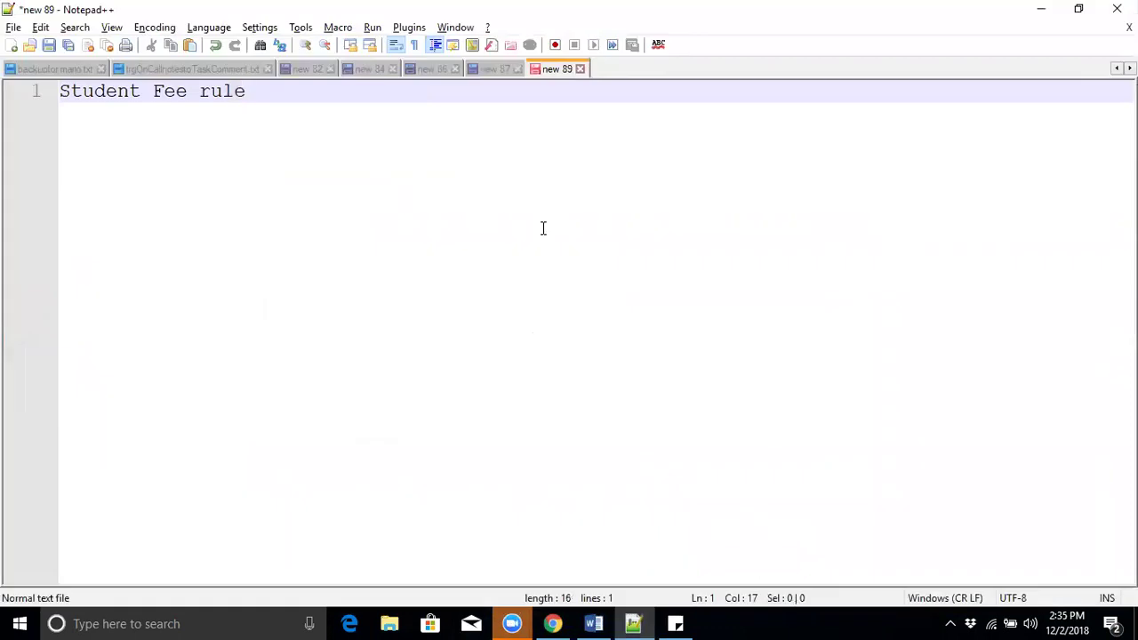
pyautogui.hotkey('ctrl', 'a')
pyautogui.hotkey('ctrl', 'v')
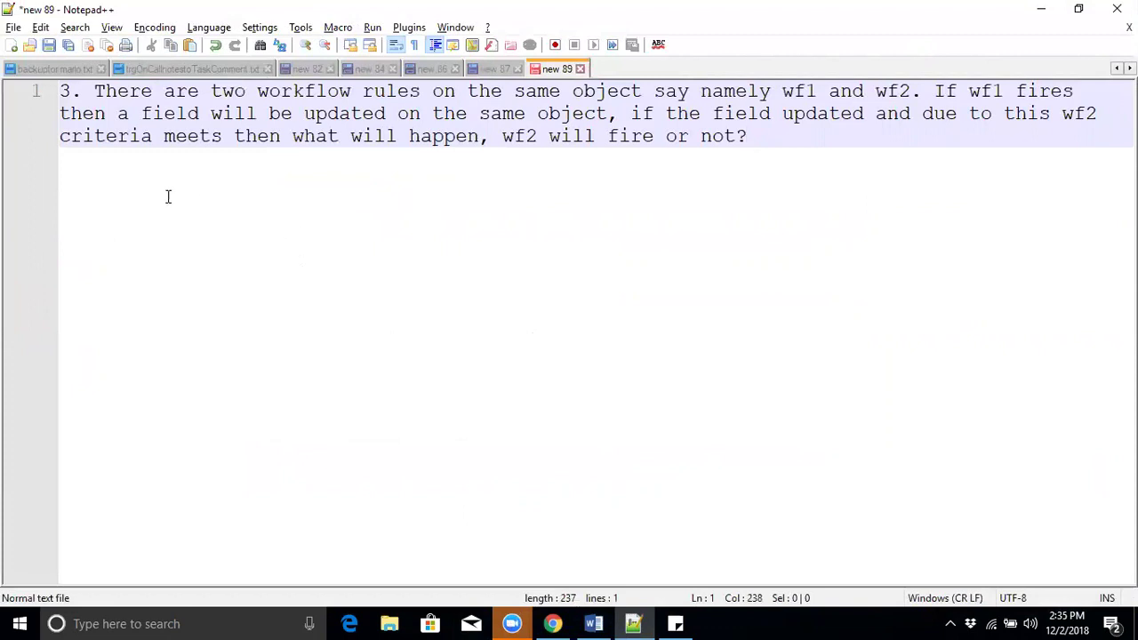
# Add an "Ex :" line below the question with the example criterion "fee < 5000" under it.
pyautogui.press('Return')
pyautogui.press('Return')
pyautogui.write('Ex :')
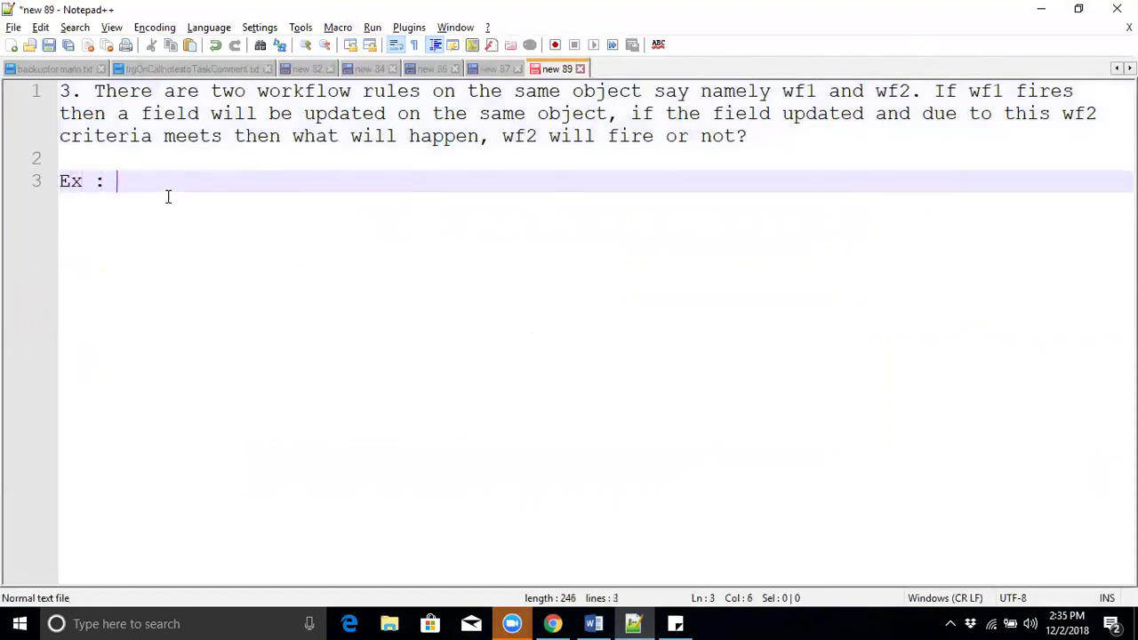
pyautogui.press('Return')
pyautogui.press('Return')
pyautogui.write('fee ')
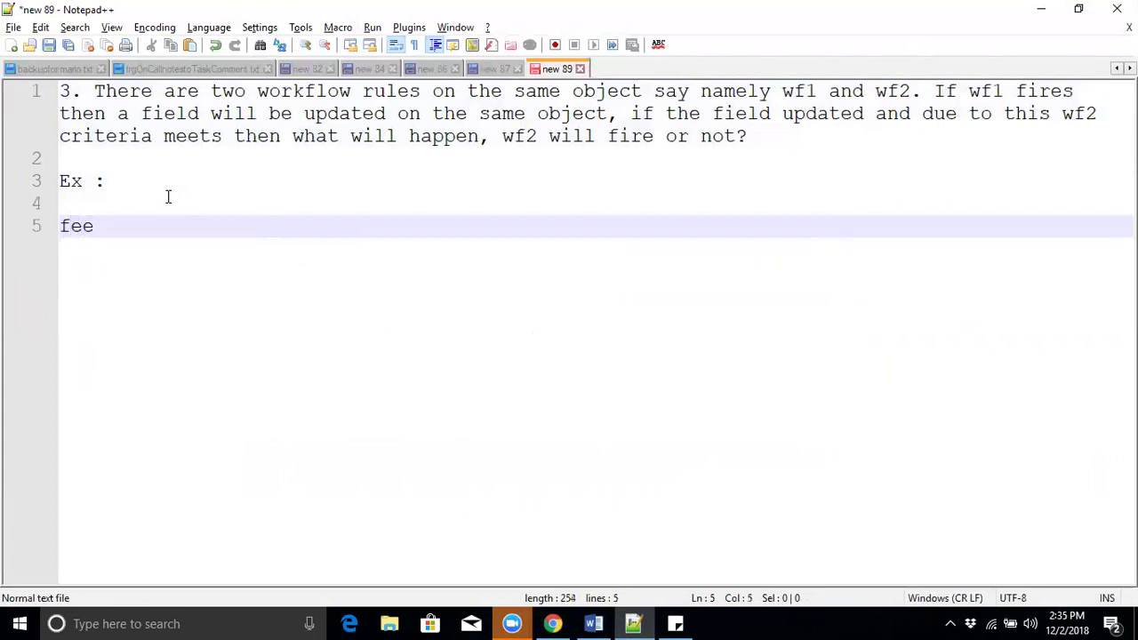
pyautogui.write('< 5000')
pyautogui.press('Return')
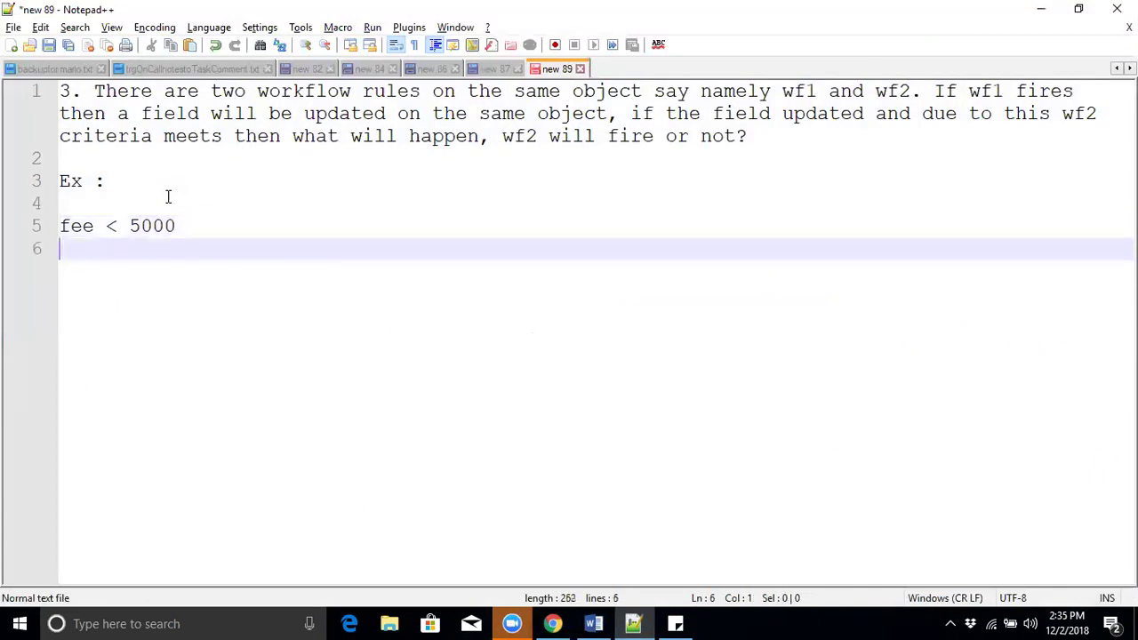
# Add an "action" line with "medium = english" under the criterion and label the example "wf1".
pyautogui.press('Return')
pyautogui.write('action')
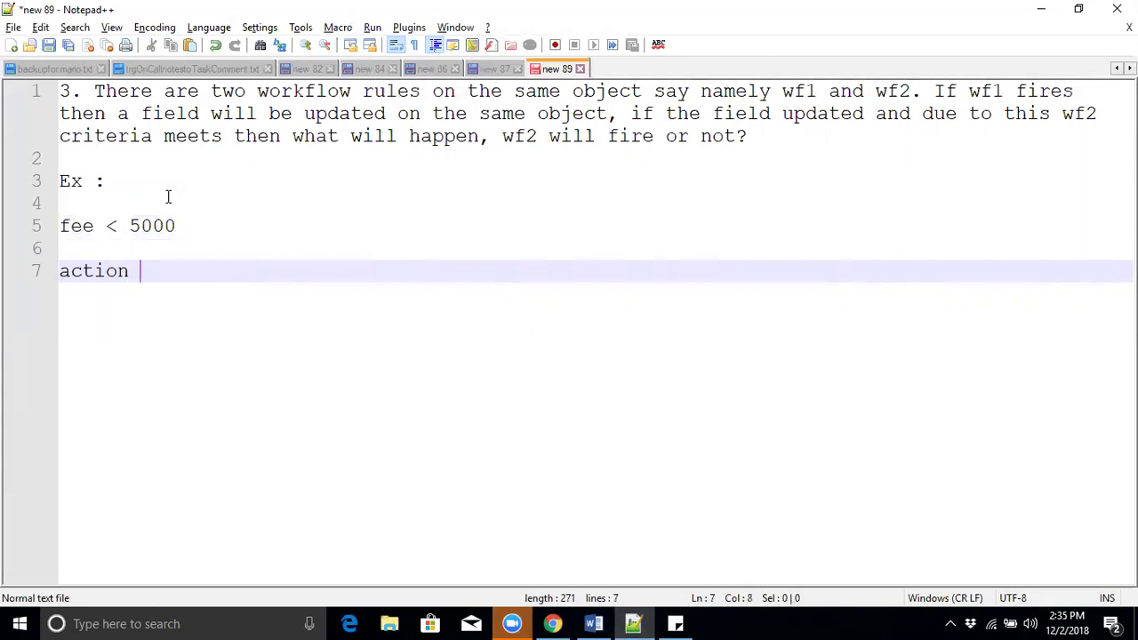
pyautogui.press('Return')
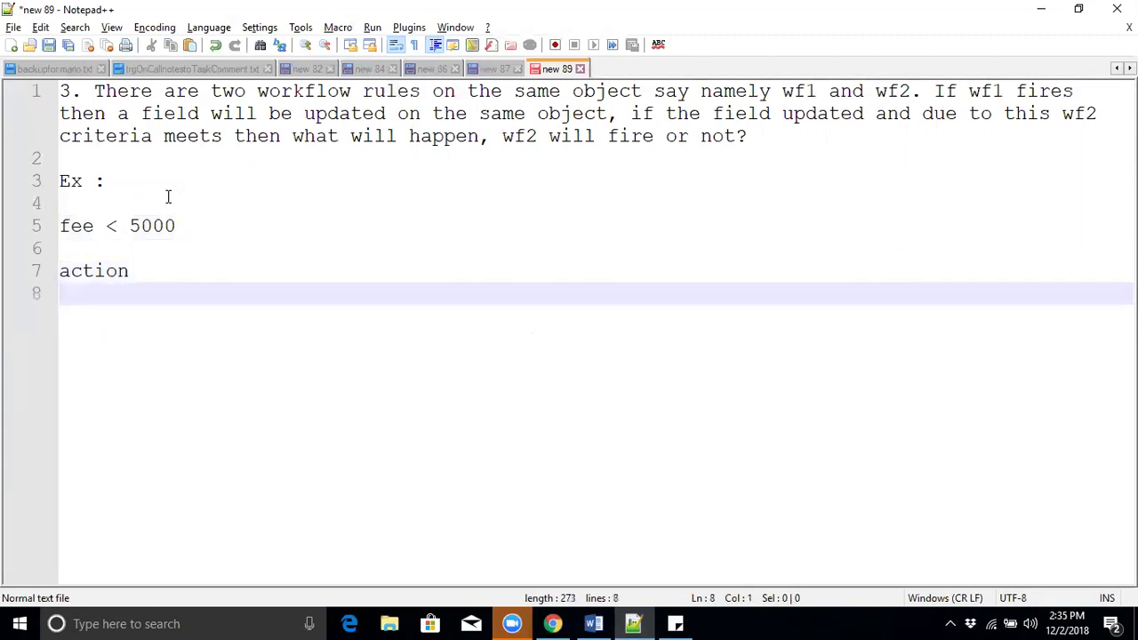
pyautogui.write('medium = english')
pyautogui.click(145, 185)
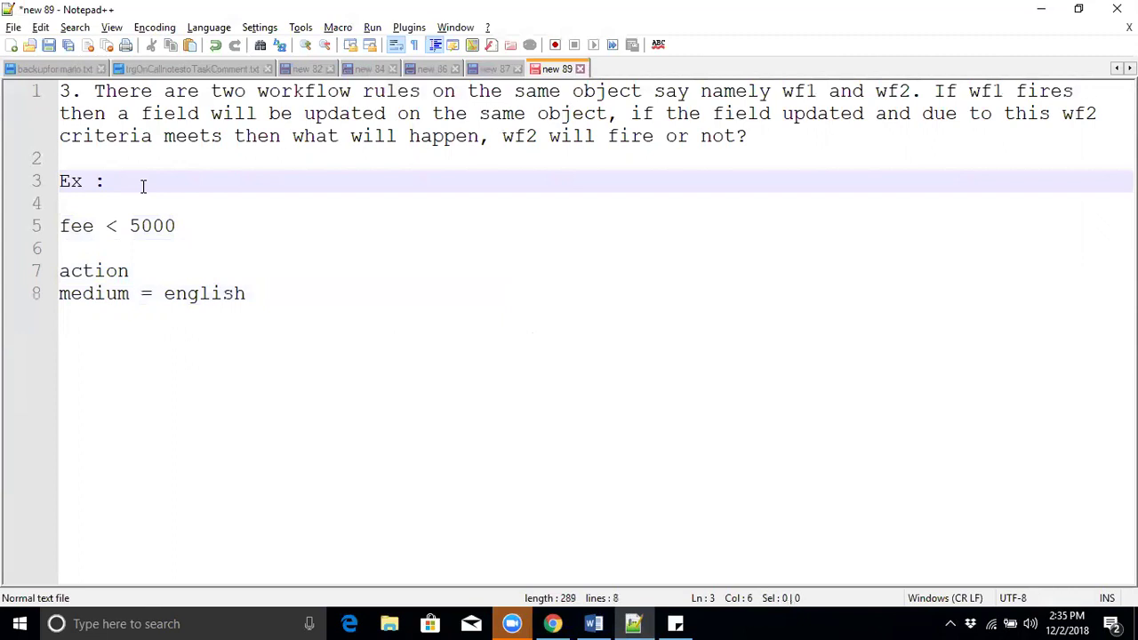
pyautogui.write('wf1')
# Add a "wf2" heading below the wf1 action and begin its condition with "if".
pyautogui.click(148, 352)
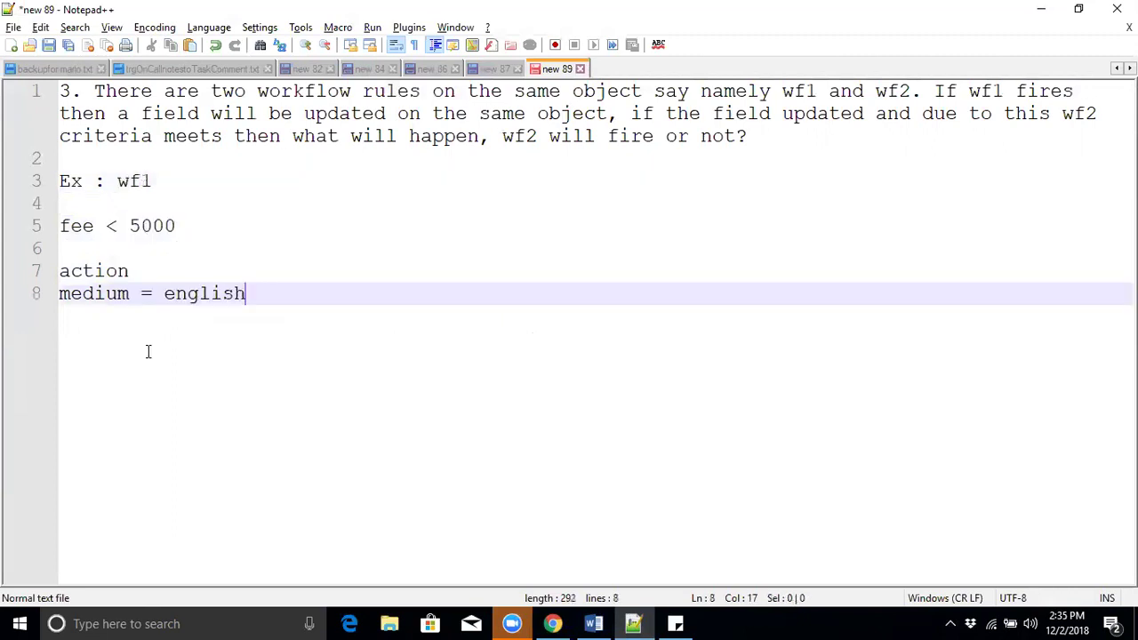
pyautogui.press('Return')
pyautogui.press('Return')
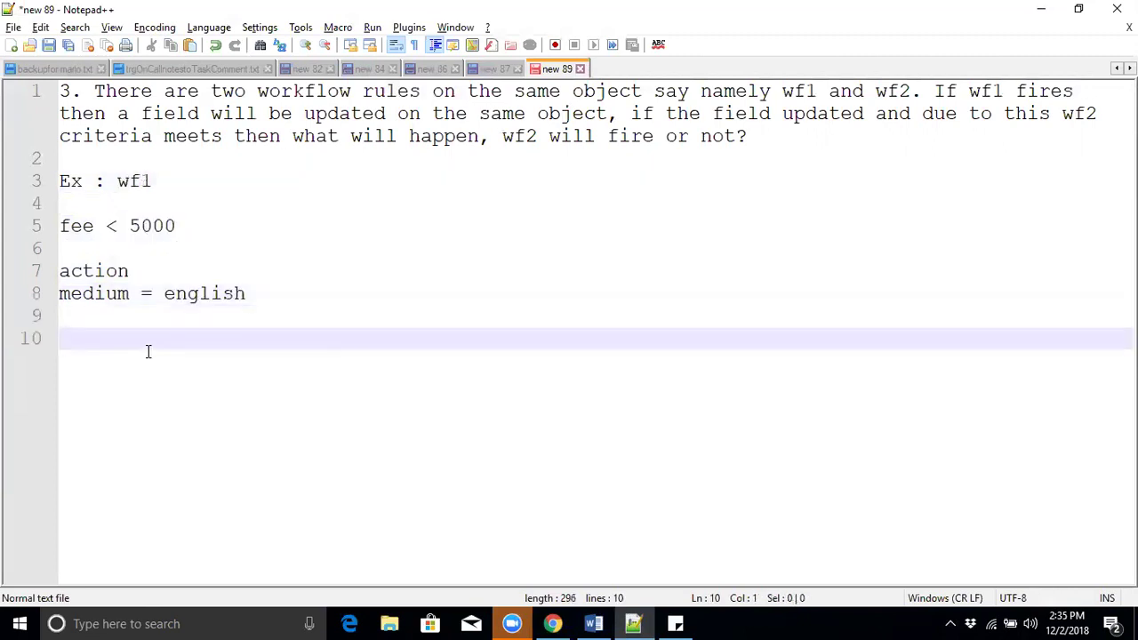
pyautogui.write('wf2')
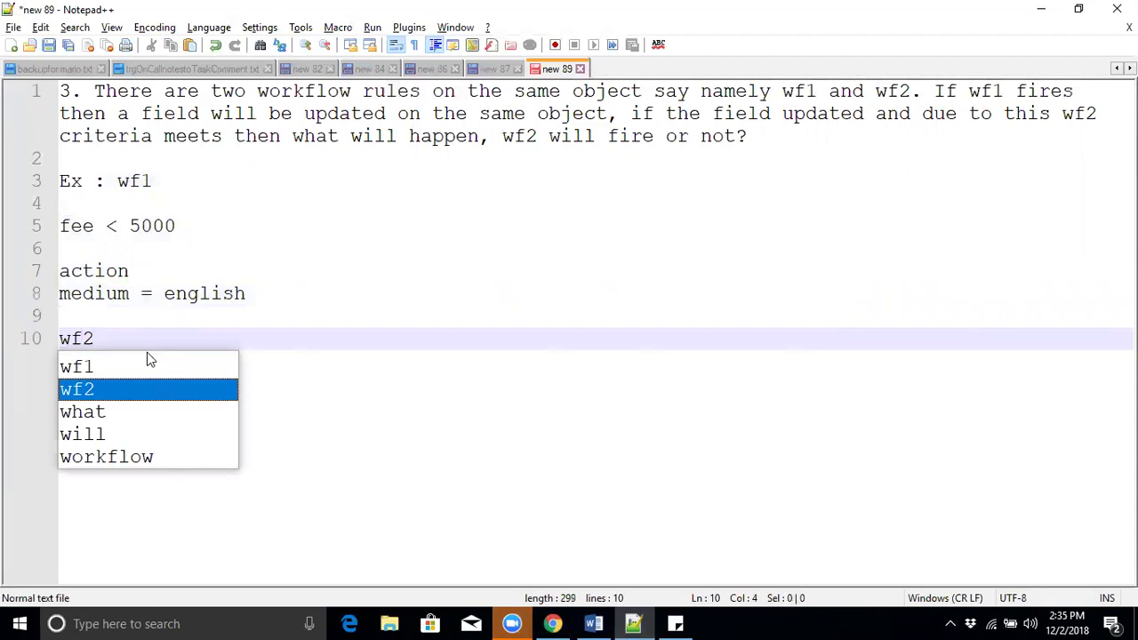
pyautogui.press('Return')
pyautogui.press('Return')
pyautogui.press('Return')
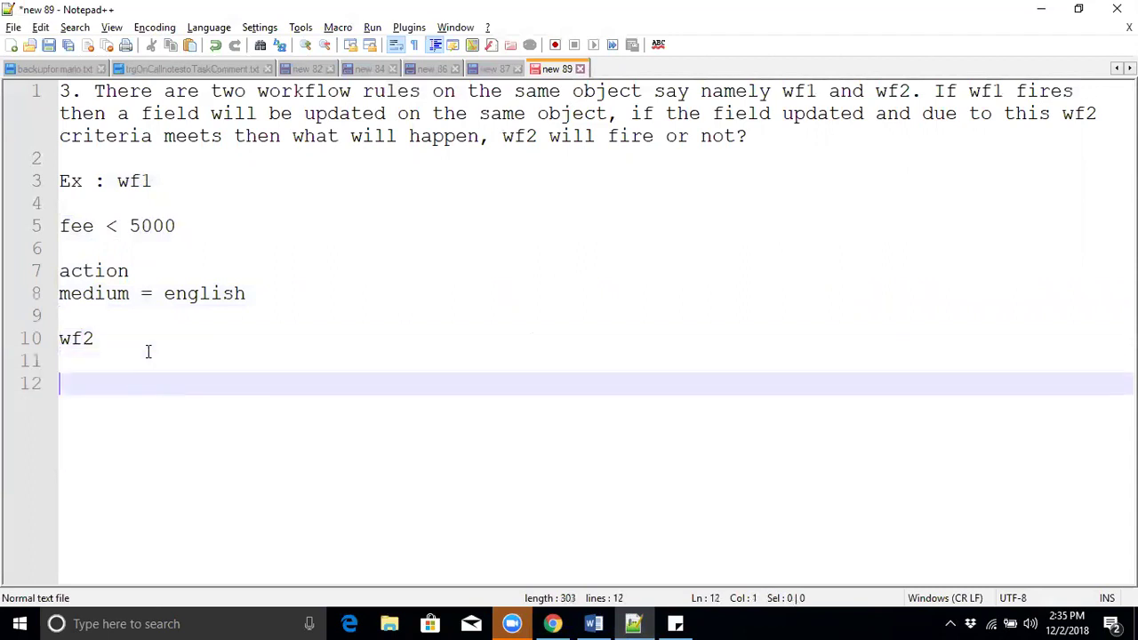
pyautogui.write('if')
# Copy "medium = english" from the wf1 action into the wf2 condition after "if".
pyautogui.moveTo(262, 294); pyautogui.dragTo(214, 292)
pyautogui.moveTo(78, 293); pyautogui.dragTo(53, 293)
pyautogui.hotkey('ctrl', 'c')
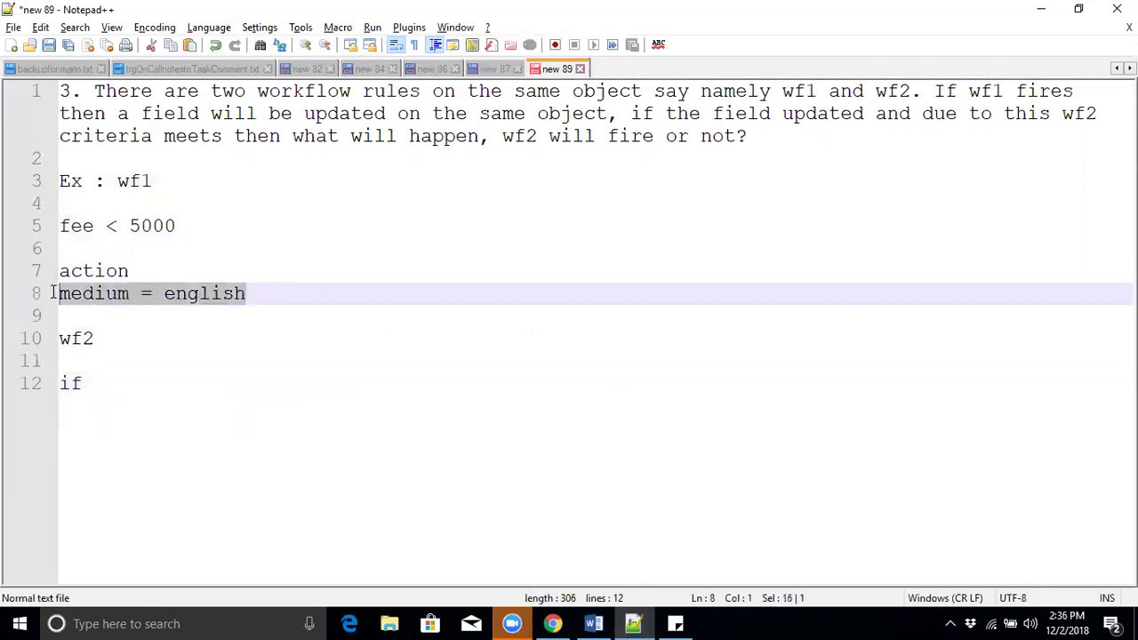
pyautogui.click(115, 383)
pyautogui.hotkey('ctrl', 'v')
pyautogui.press('Return')
pyautogui.press('Return')
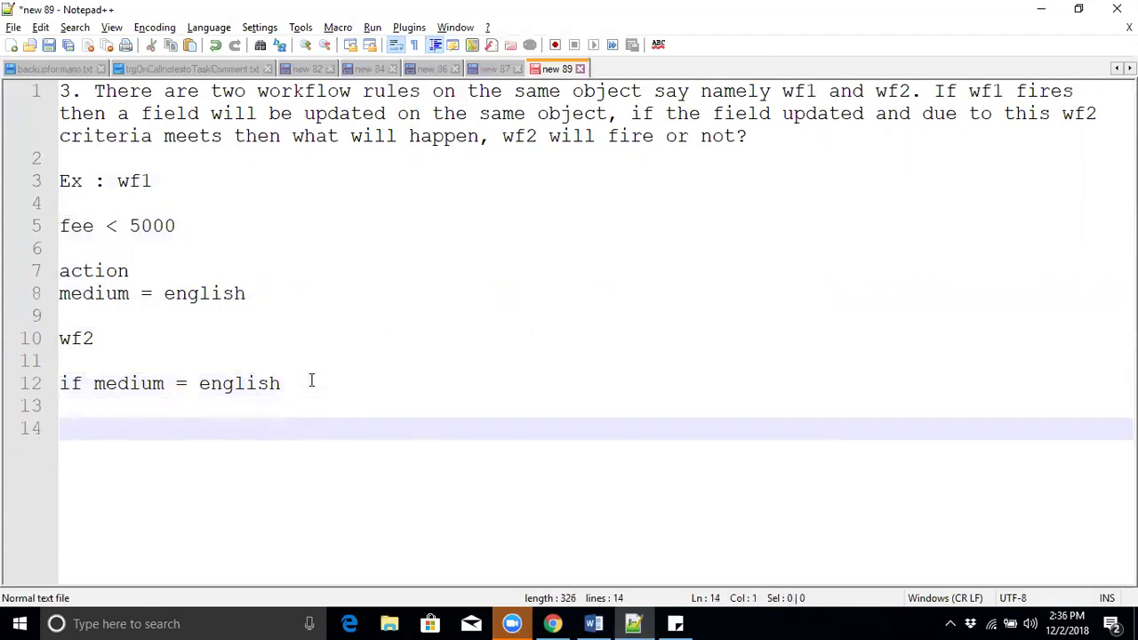
# Write a phone assignment with a sample number under the wf2 condition, and highlight "english" in wf1's action and the "wf2" heading.
pyautogui.write("phone = ''")
pyautogui.press('Left')
pyautogui.write('1234578')
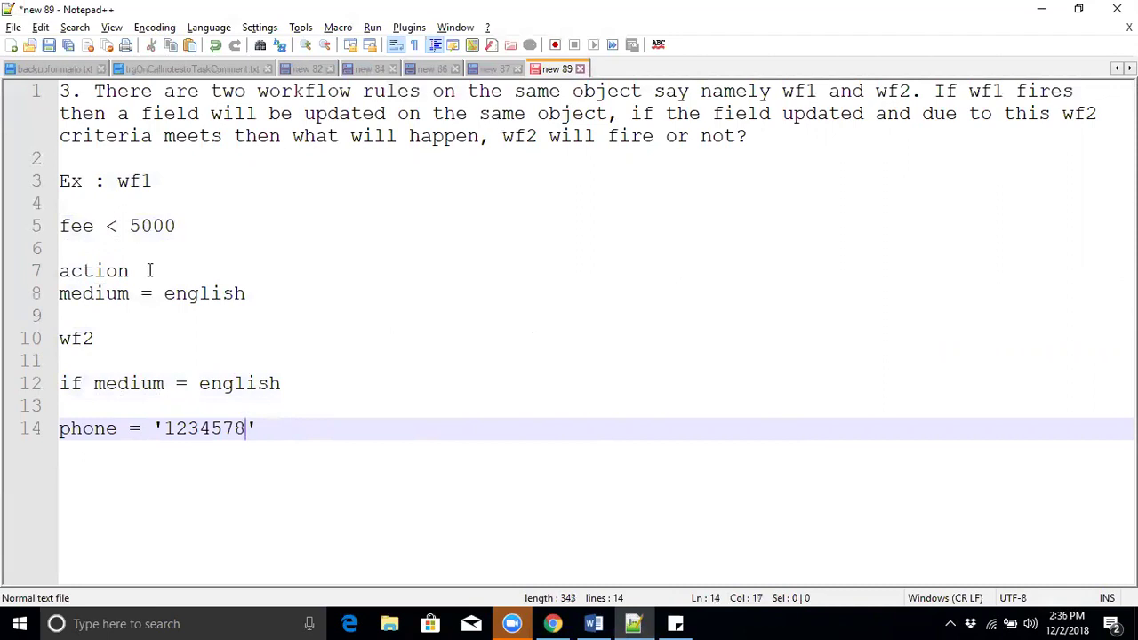
pyautogui.doubleClick(229, 295)
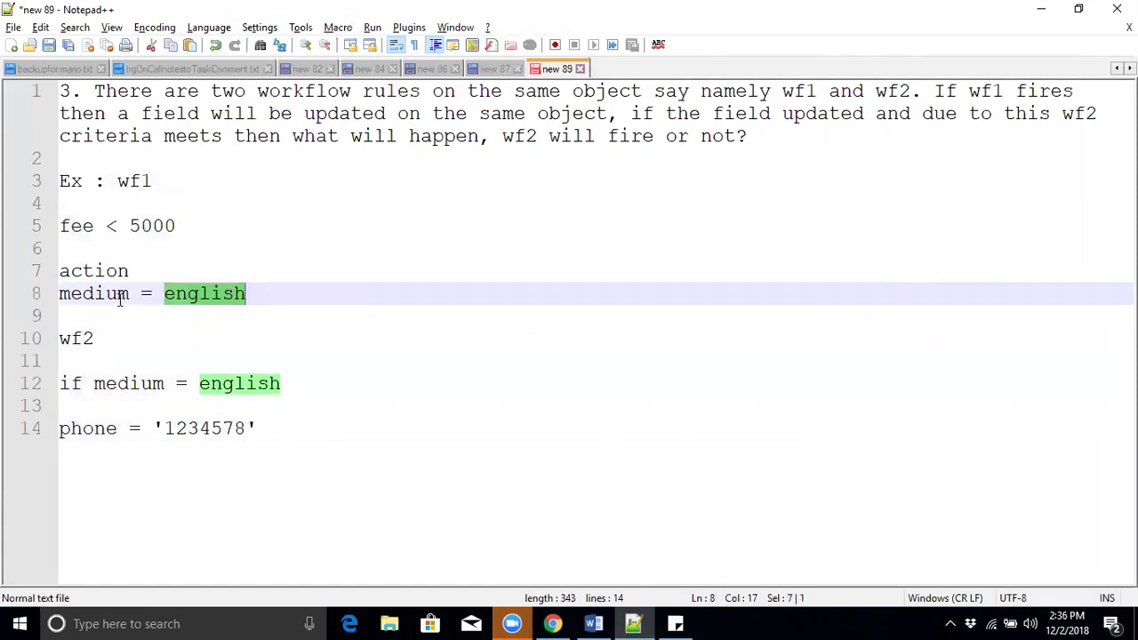
pyautogui.moveTo(94, 338); pyautogui.dragTo(15, 336)
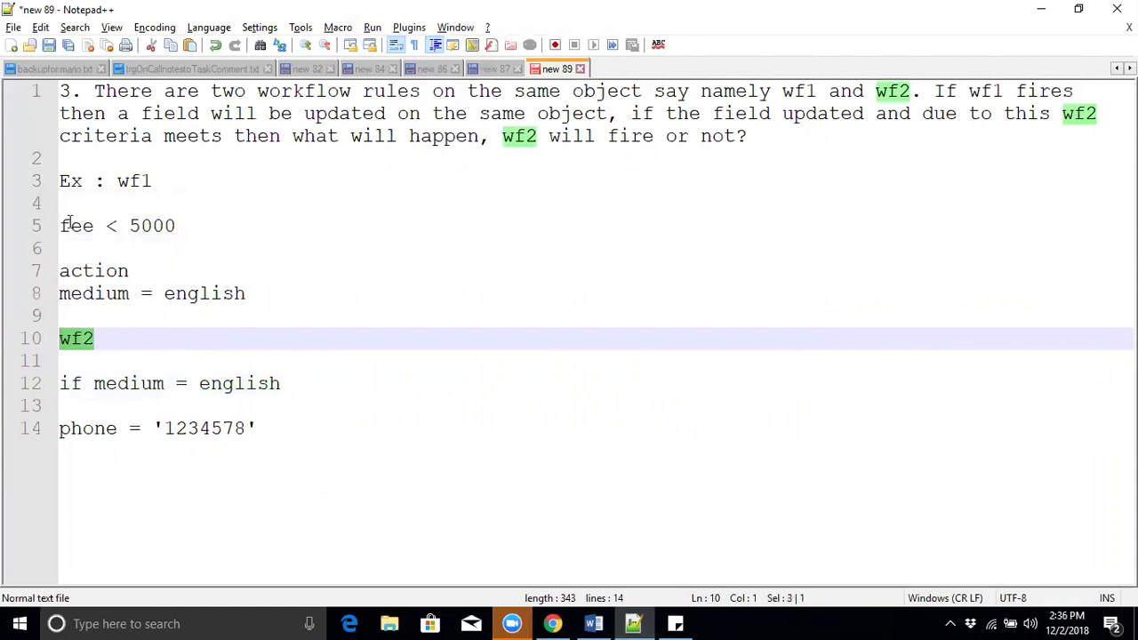
pyautogui.hotkey('alt', 'Tab')
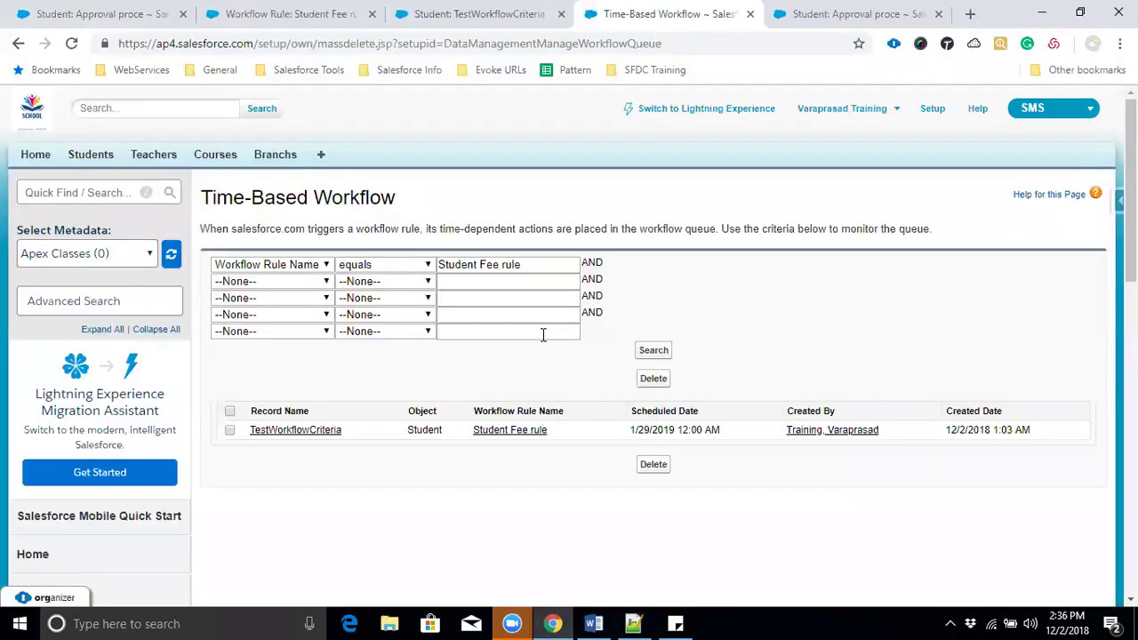
pyautogui.click(96, 191)
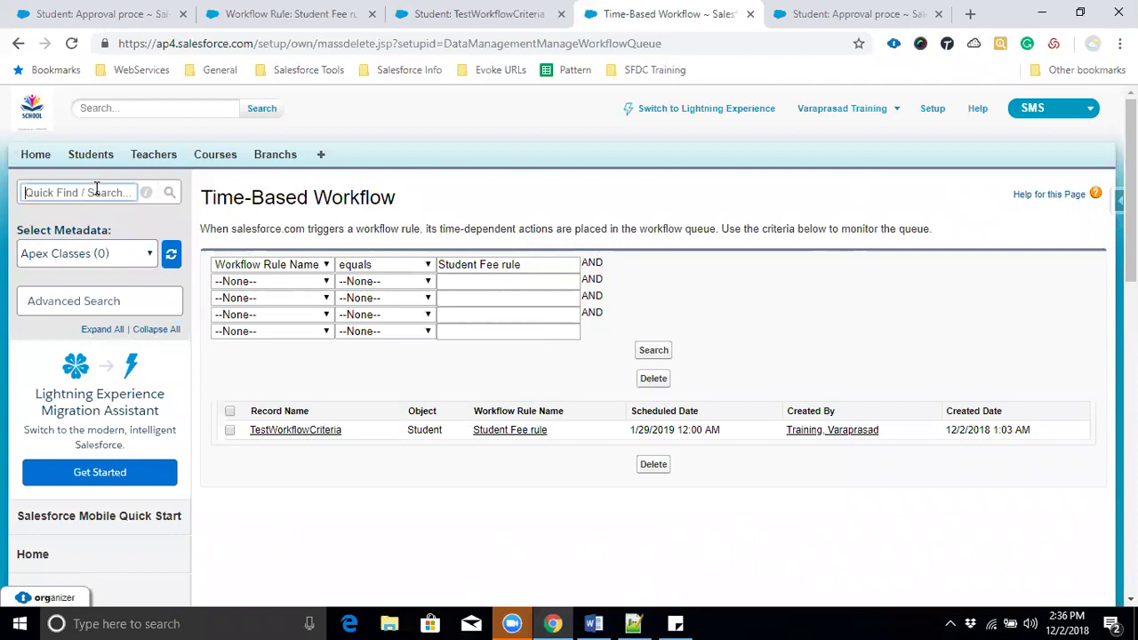
pyautogui.write('fied')
pyautogui.press('BackSpace')
pyautogui.press('BackSpace')
pyautogui.press('BackSpace')
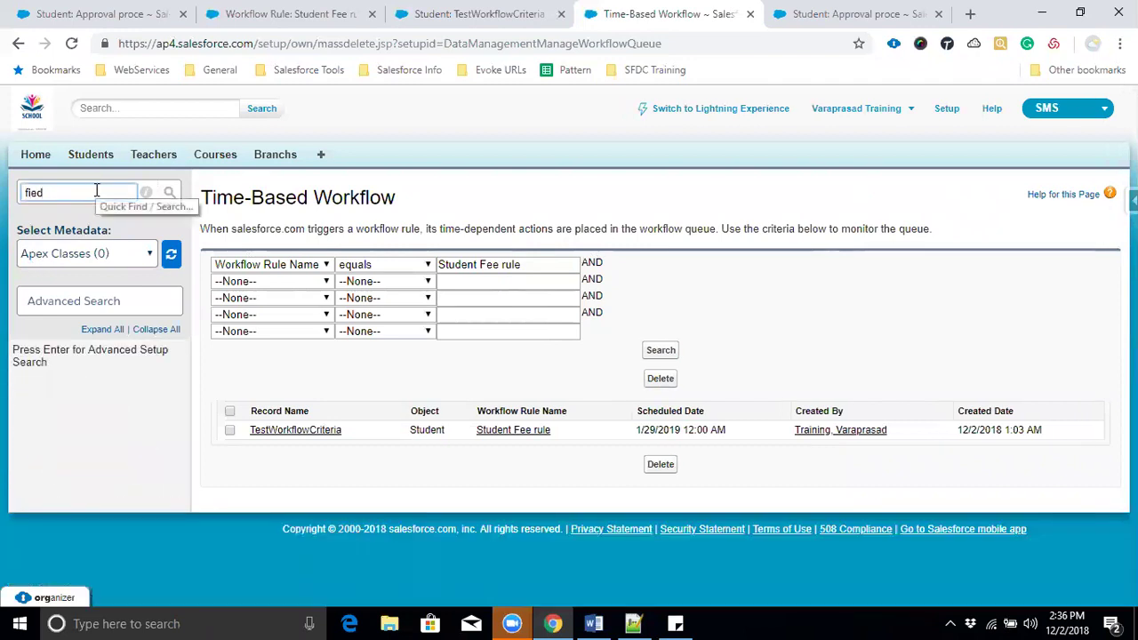
pyautogui.press('BackSpace')
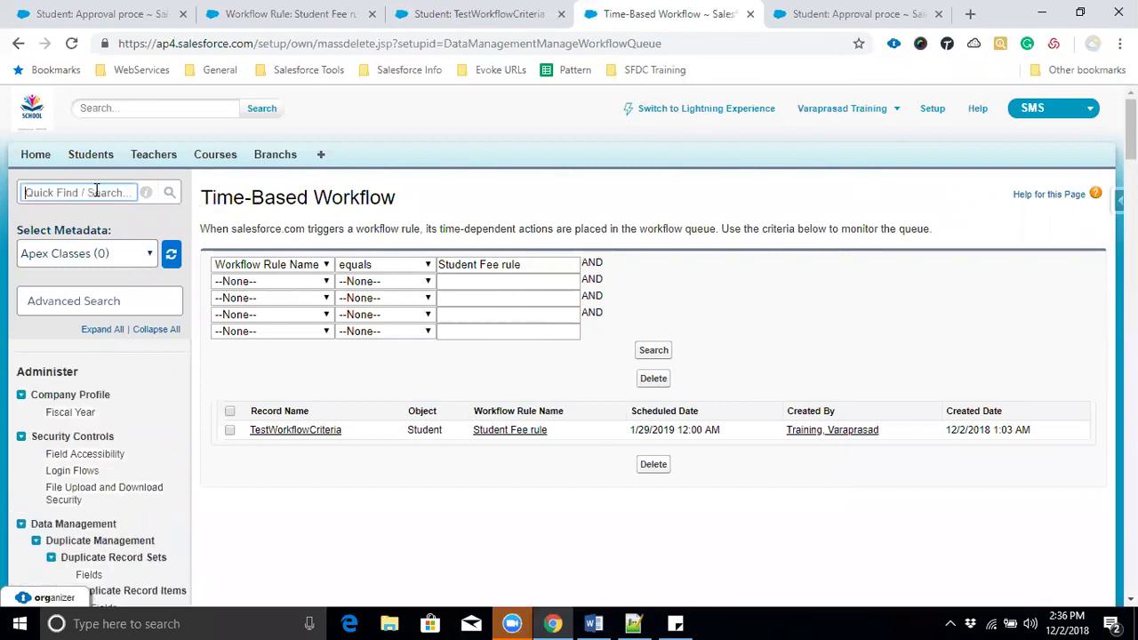
pyautogui.click(811, 14)
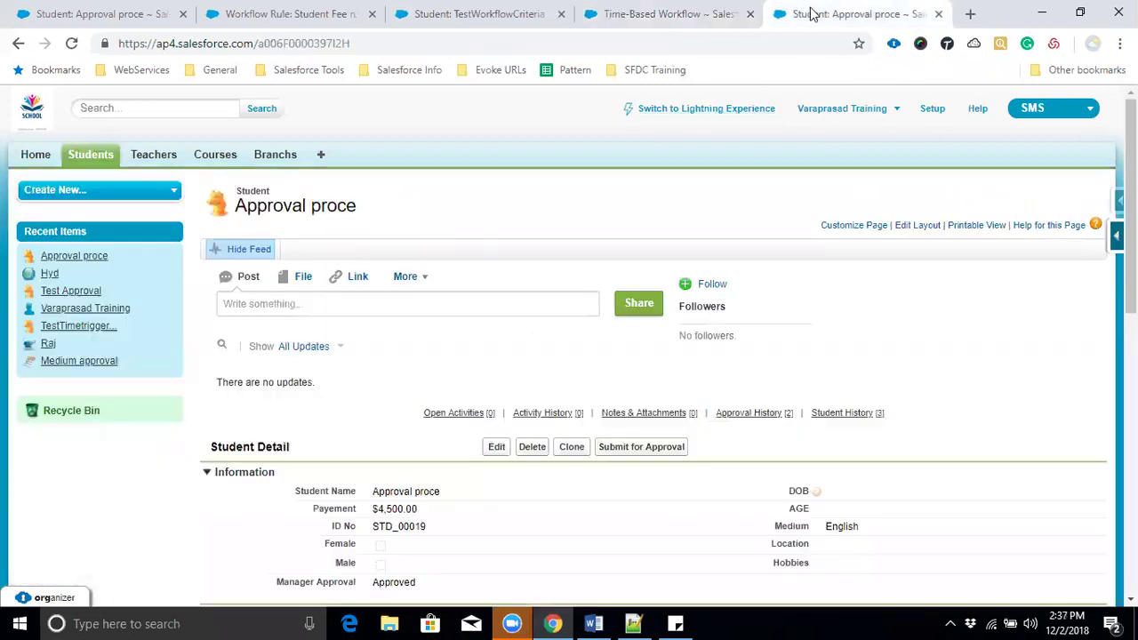
# In Salesforce, edit the workflow actions of the Student Fee rule and start a new field update as an immediate action.
pyautogui.click(271, 13)
pyautogui.scroll(-3, 480, 516)
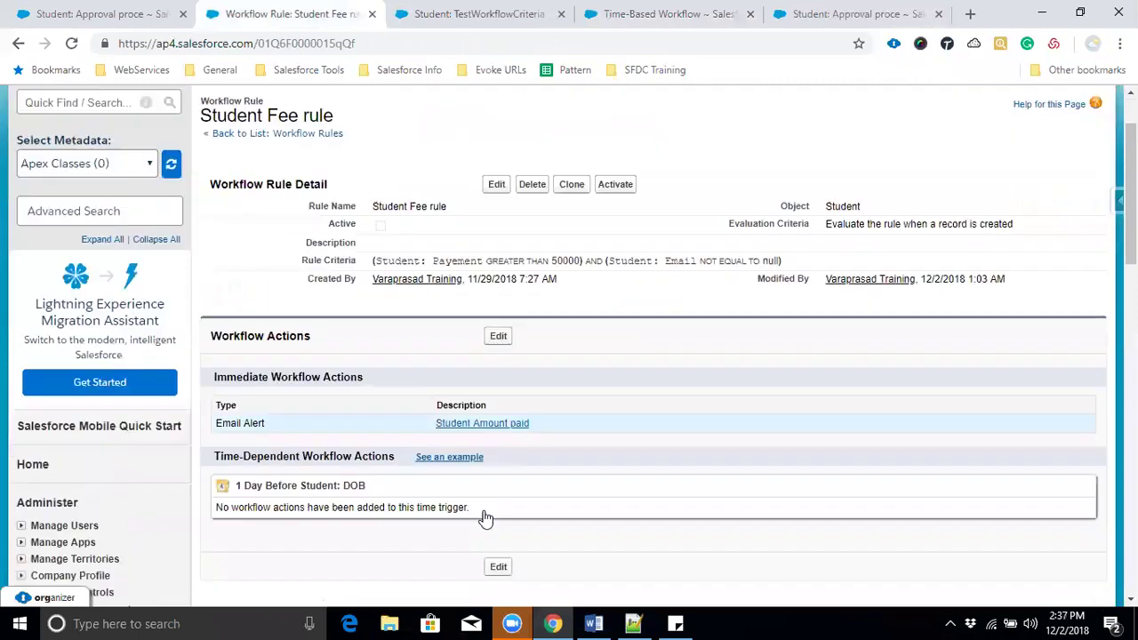
pyautogui.click(499, 178)
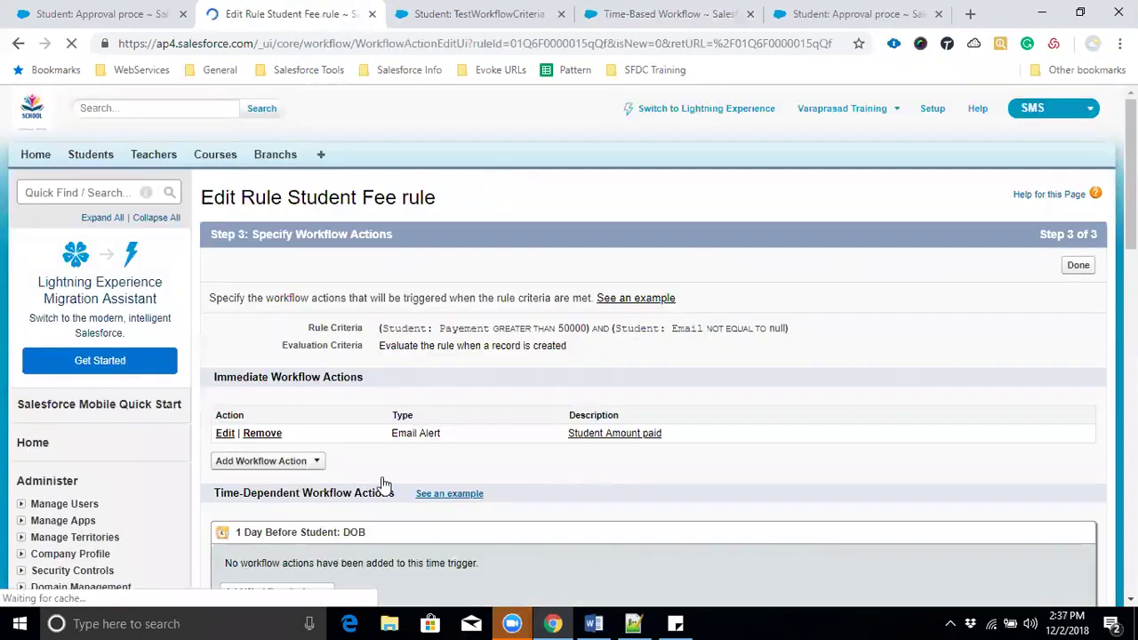
pyautogui.click(314, 464)
pyautogui.click(286, 517)
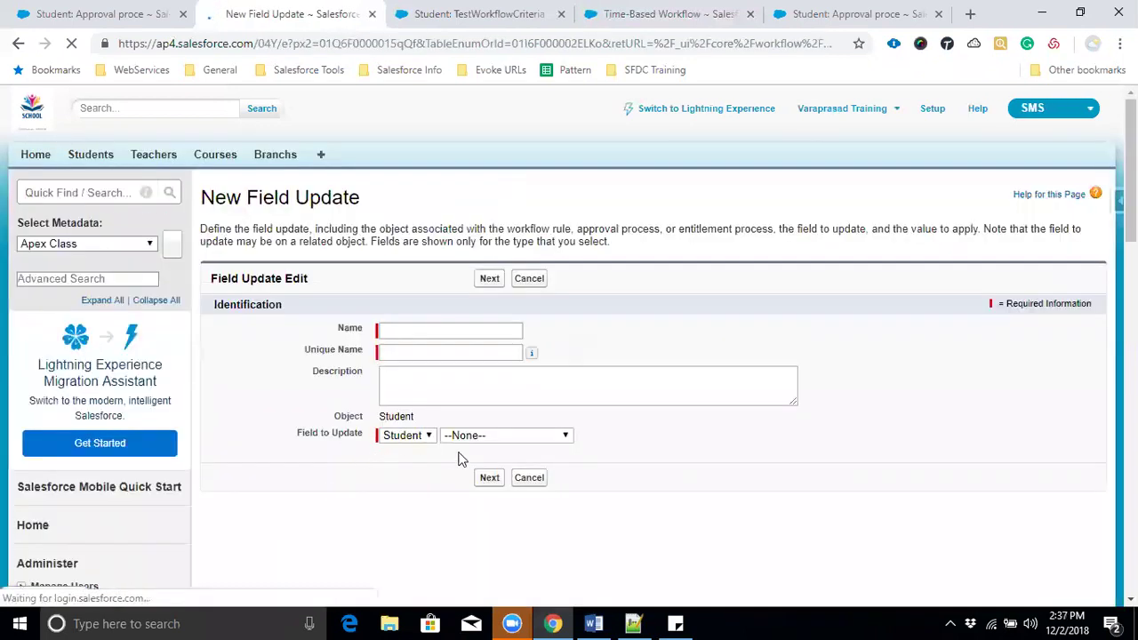
# Name the field update "tedt", choose Medium as the field to update, and highlight the "Re-evaluate Workflow Rules after Field Change" label.
pyautogui.click(436, 333)
pyautogui.write('tedt')
pyautogui.click(432, 349)
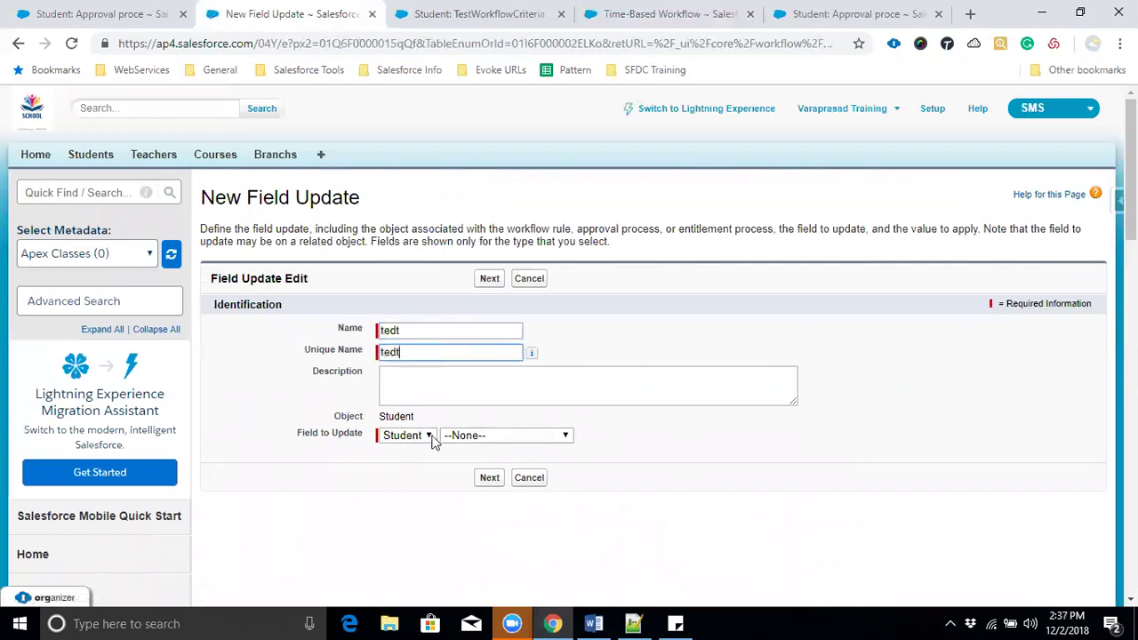
pyautogui.click(505, 434)
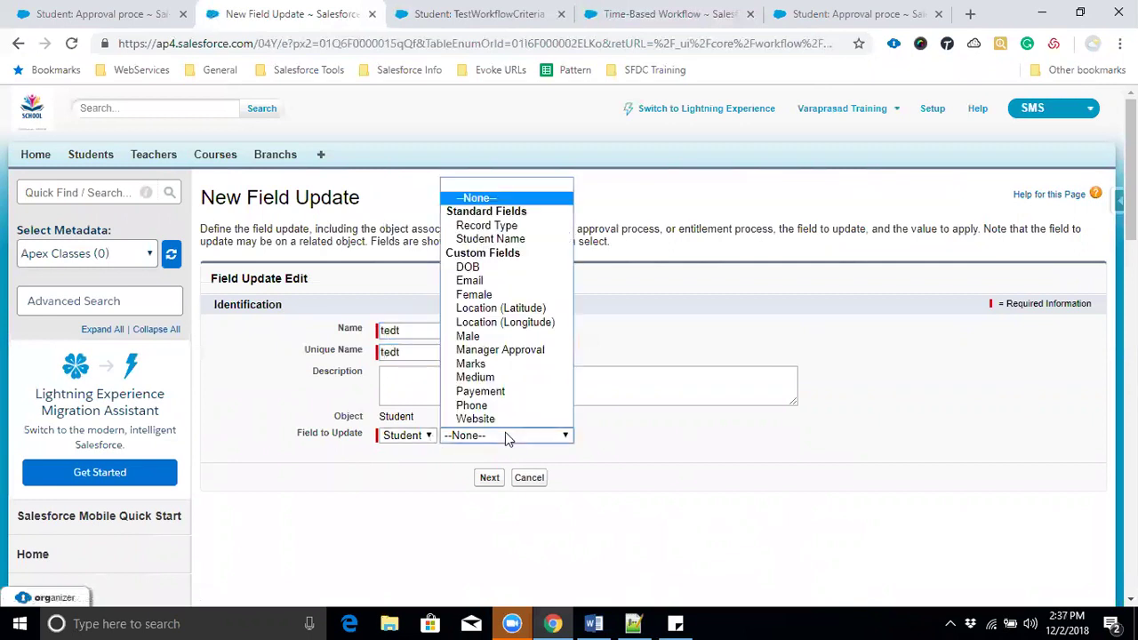
pyautogui.click(492, 377)
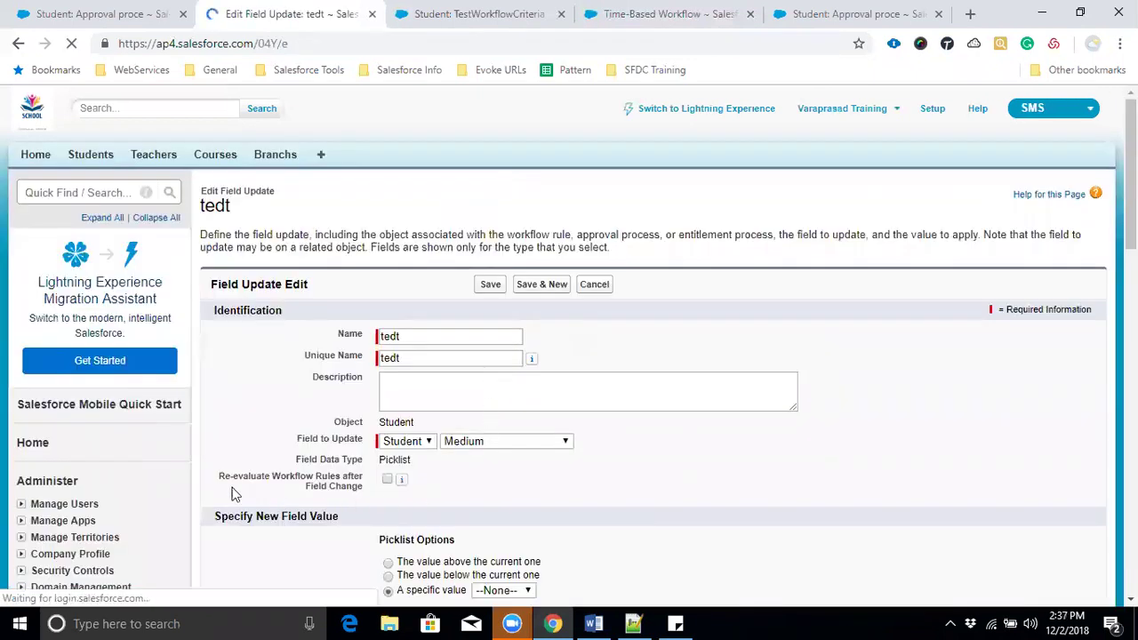
pyautogui.moveTo(218, 481); pyautogui.dragTo(371, 491)
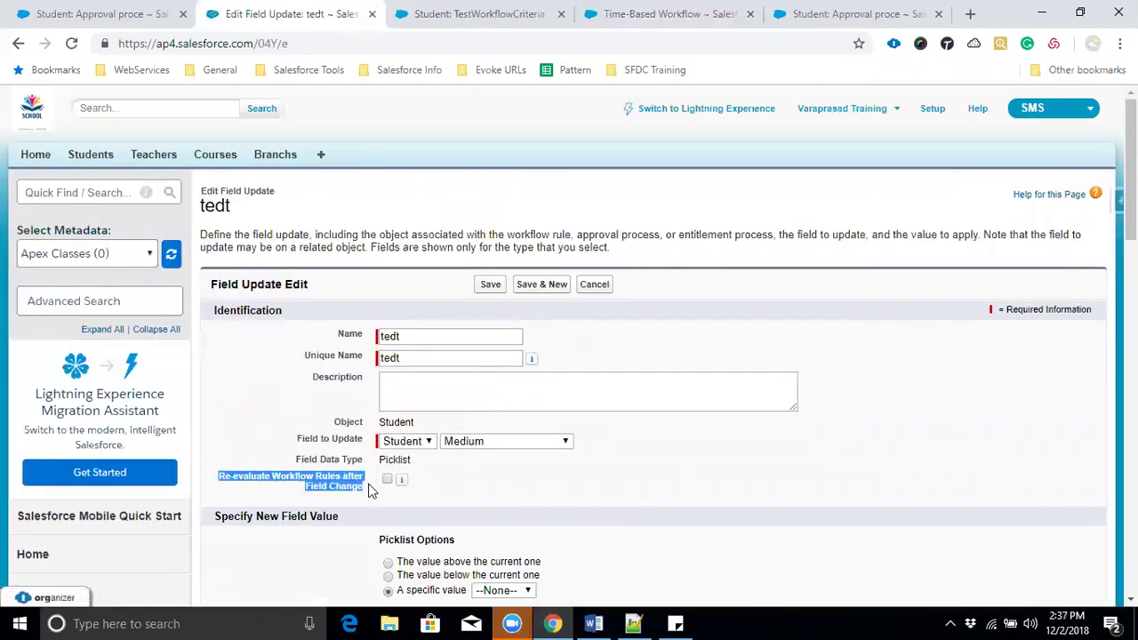
pyautogui.moveTo(398, 492)
# In the Notepad++ notes, add the question "What is recurision workflows in sfdc" below the phone assignment, leaving blank lines around it.
pyautogui.click(633, 623)
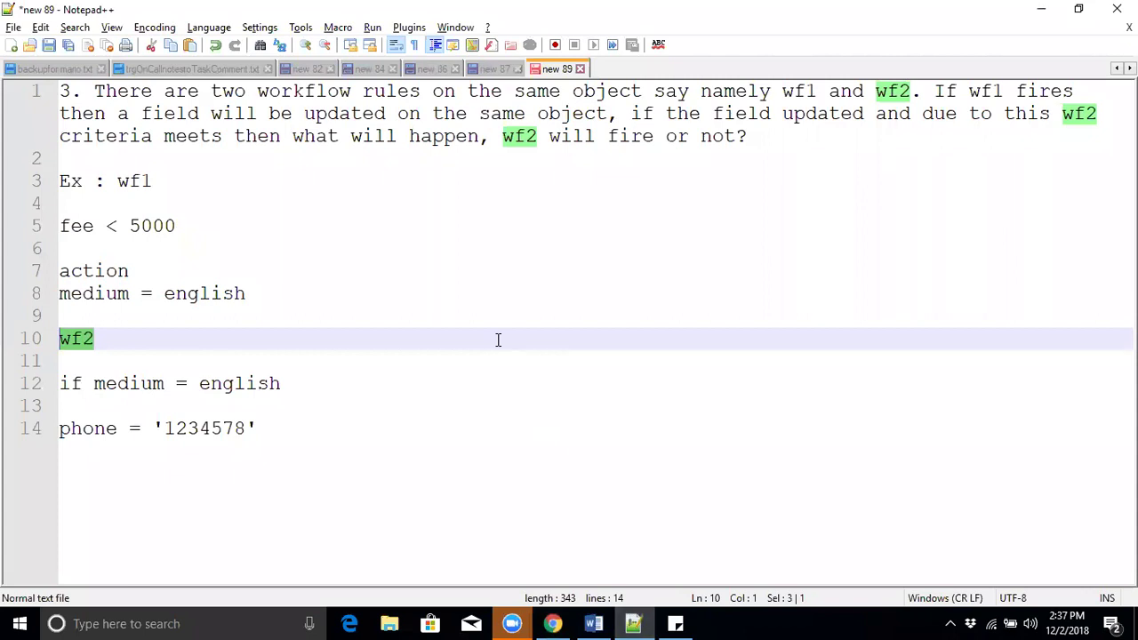
pyautogui.click(279, 435)
pyautogui.press('Return')
pyautogui.press('Return')
pyautogui.press('Return')
pyautogui.write('Wha')
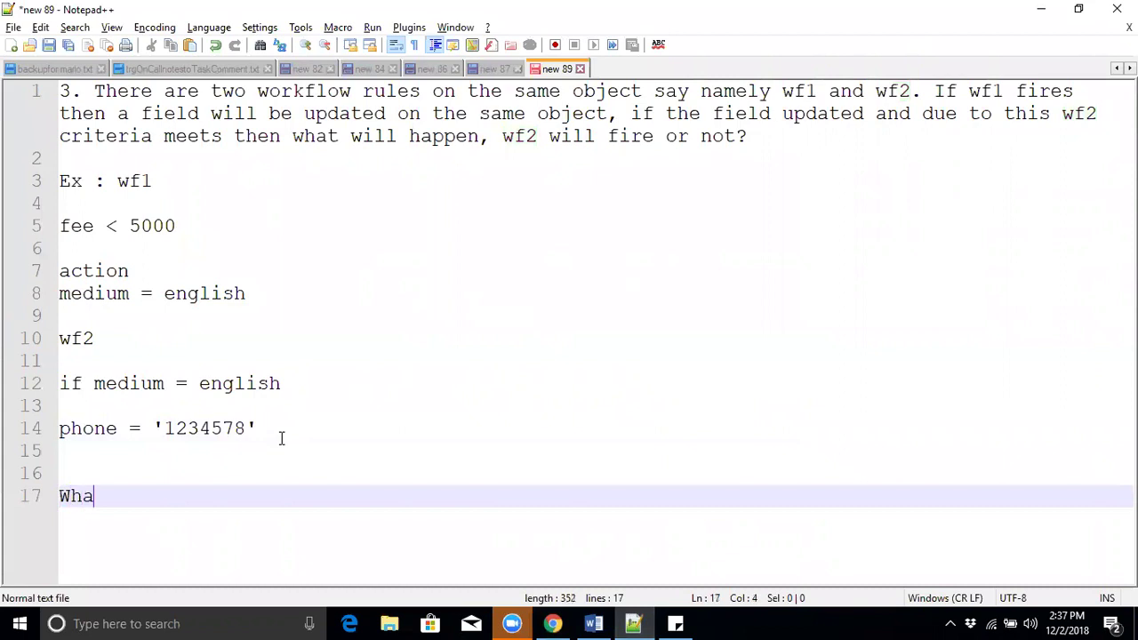
pyautogui.write('t is rec')
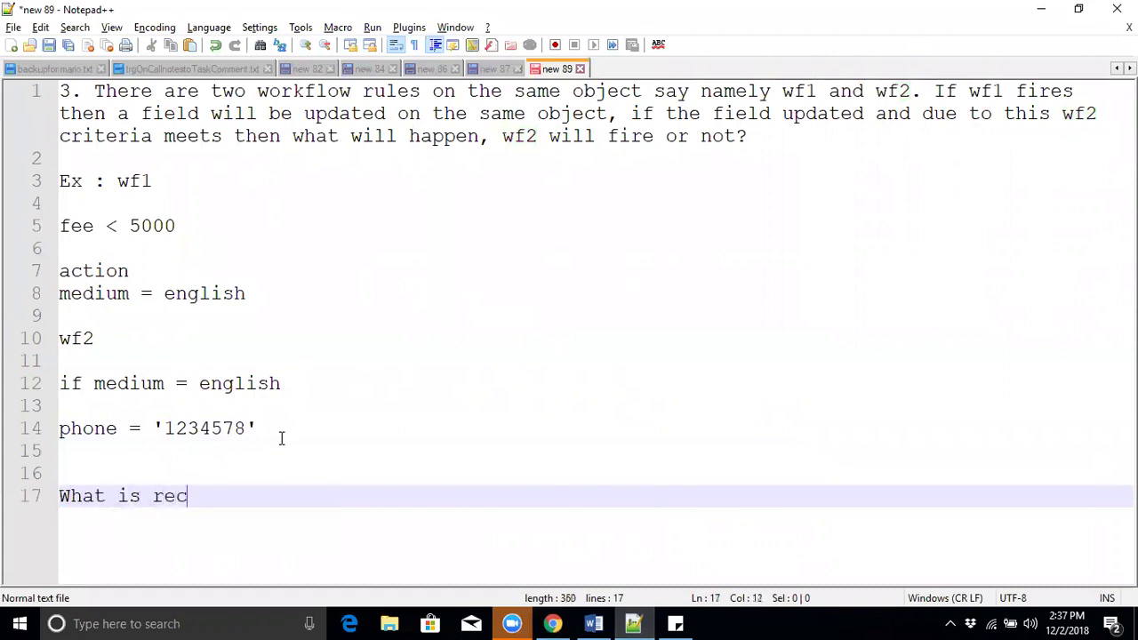
pyautogui.write('urision work')
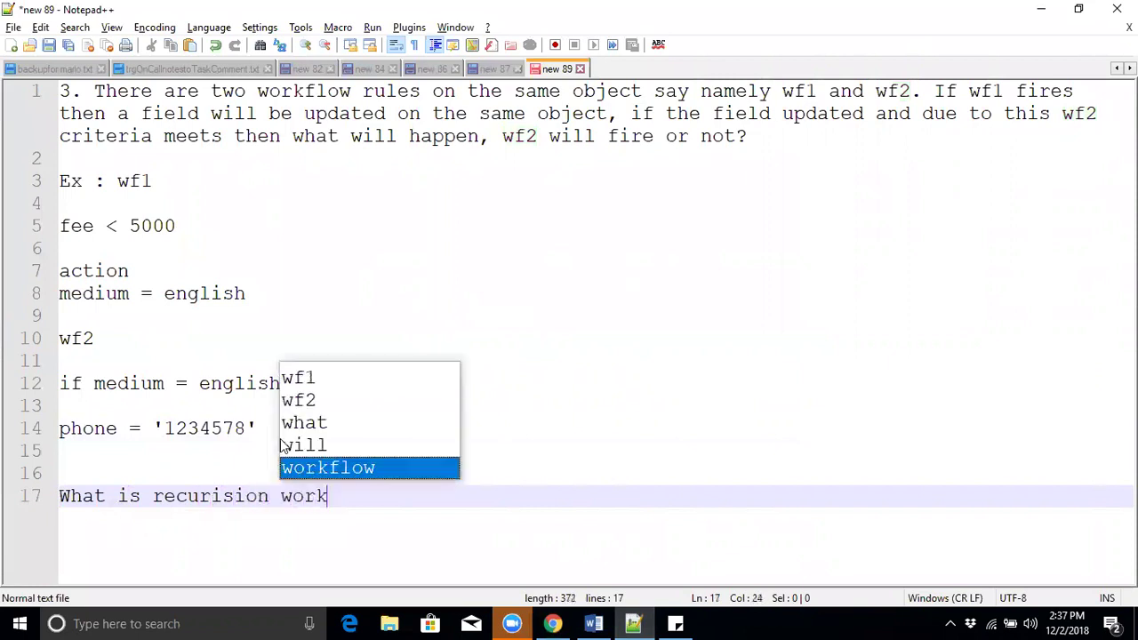
pyautogui.write('flows in sfdc')
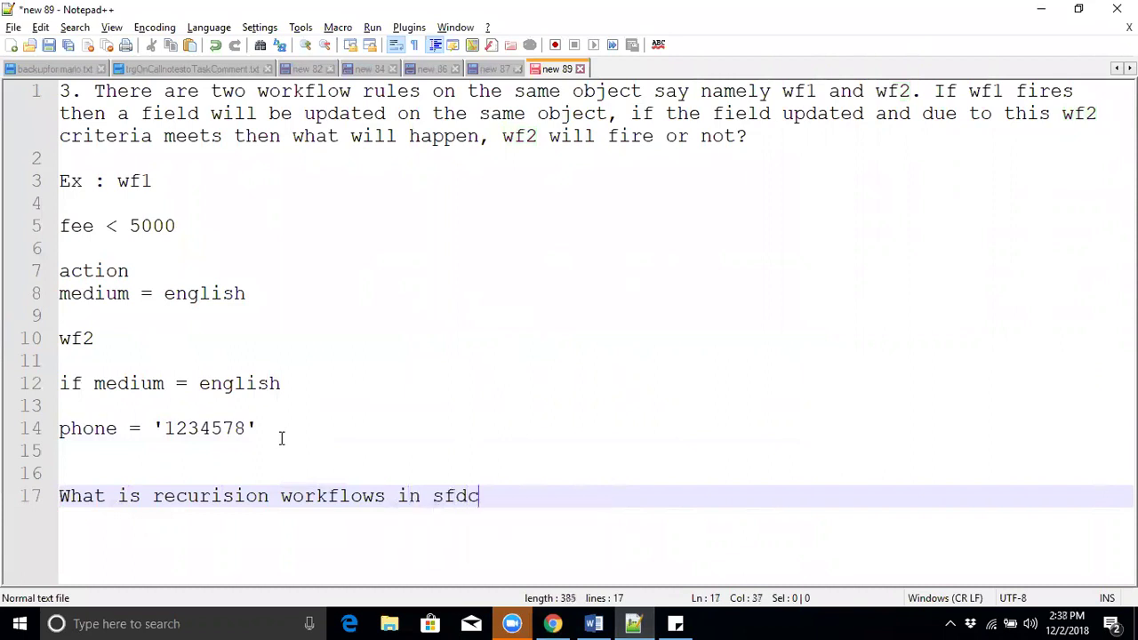
pyautogui.press('Return')
pyautogui.press('Return')
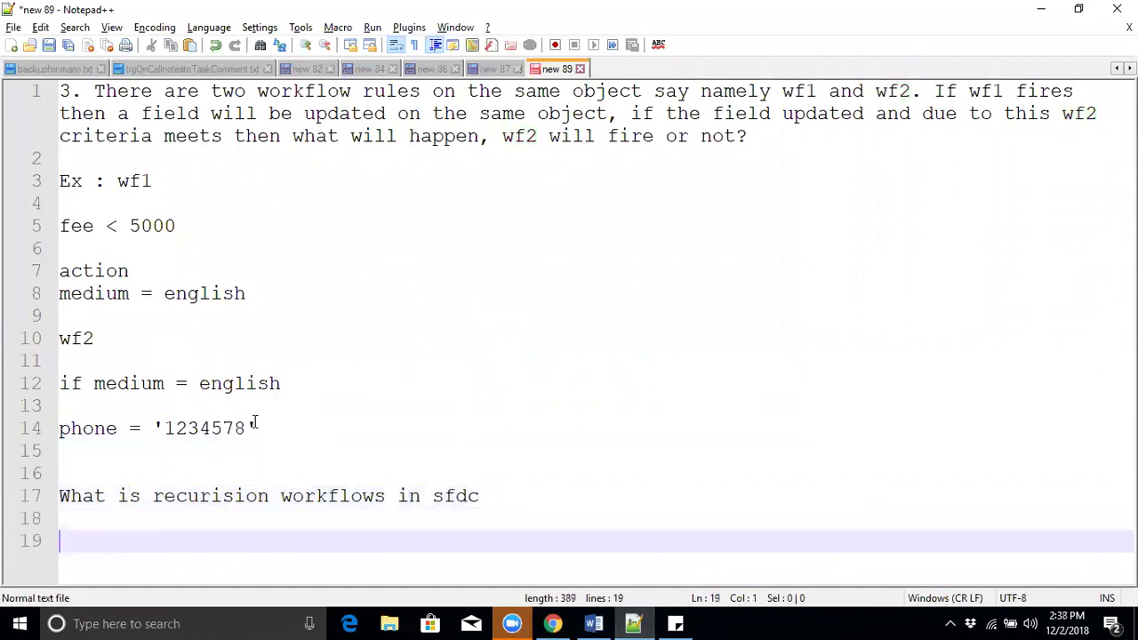
# Copy the whole wf1 and wf2 example and paste it below the recursion question.
pyautogui.moveTo(65, 180); pyautogui.dragTo(281, 428)
pyautogui.hotkey('ctrl', 'c')
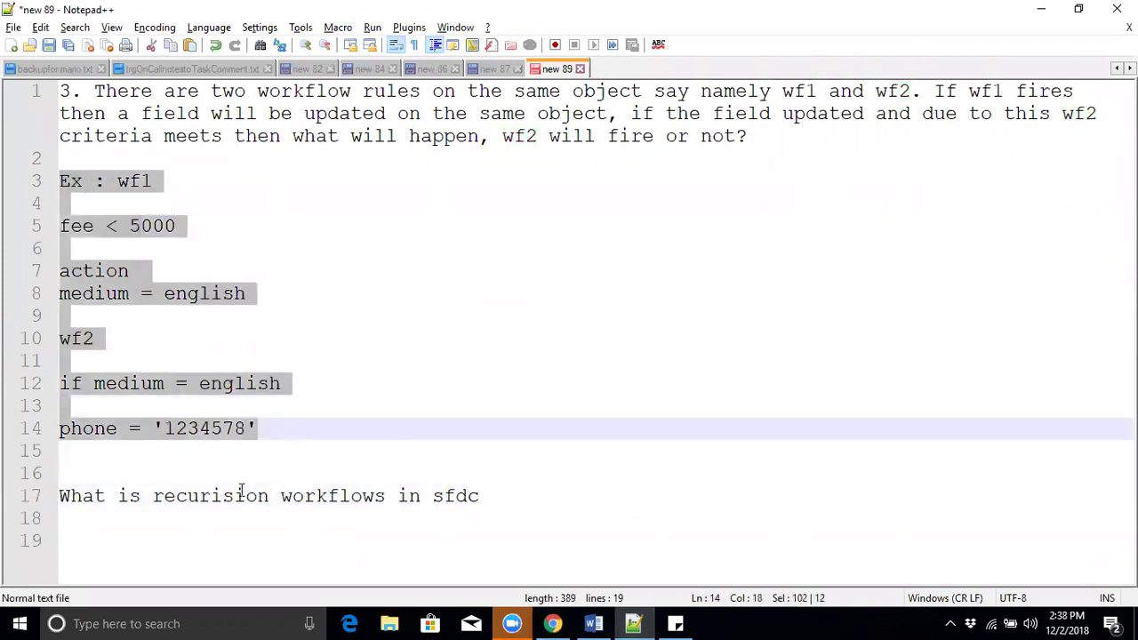
pyautogui.click(161, 526)
pyautogui.press('Return')
pyautogui.press('Return')
pyautogui.hotkey('ctrl', 'v')
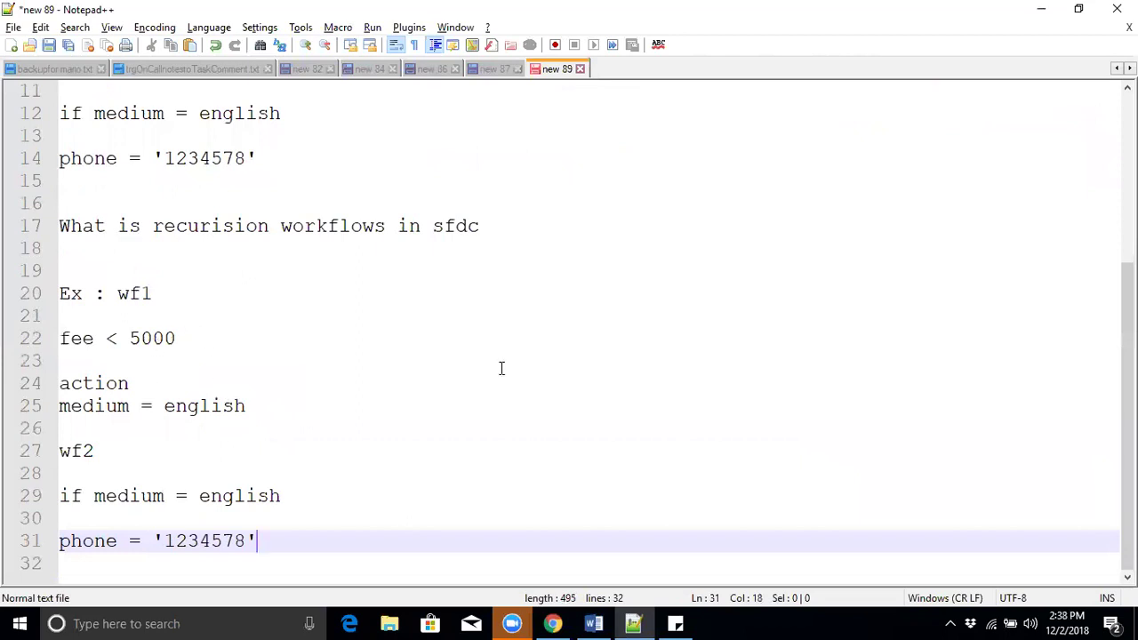
# Change the phone assignment in the copied wf2 example to fee = '4000'.
pyautogui.doubleClick(200, 406)
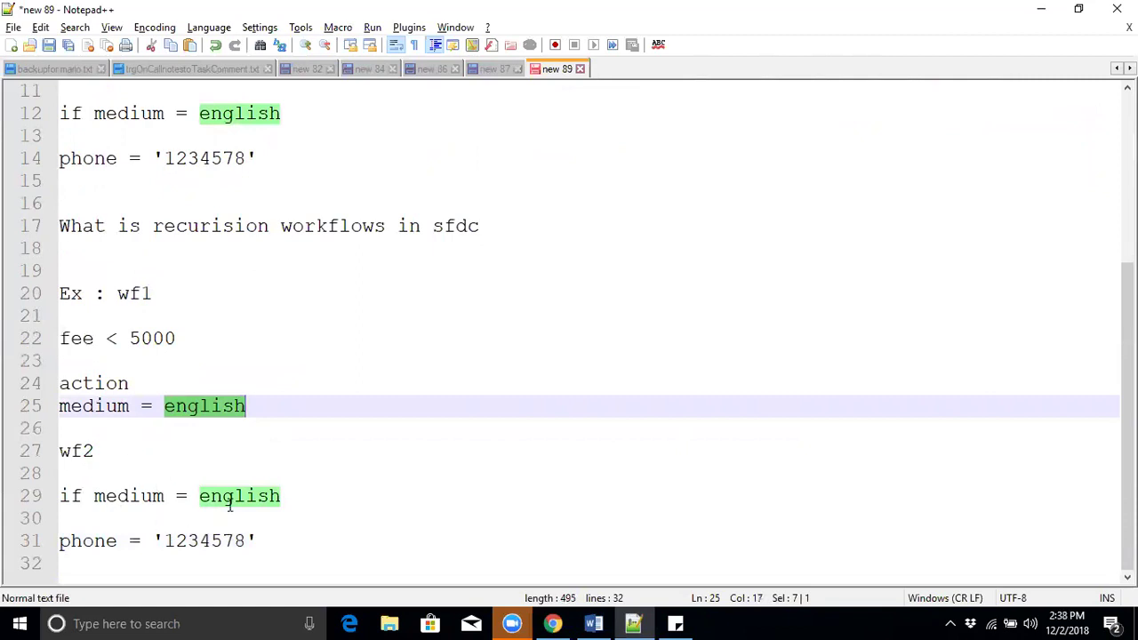
pyautogui.moveTo(183, 339); pyautogui.dragTo(62, 342)
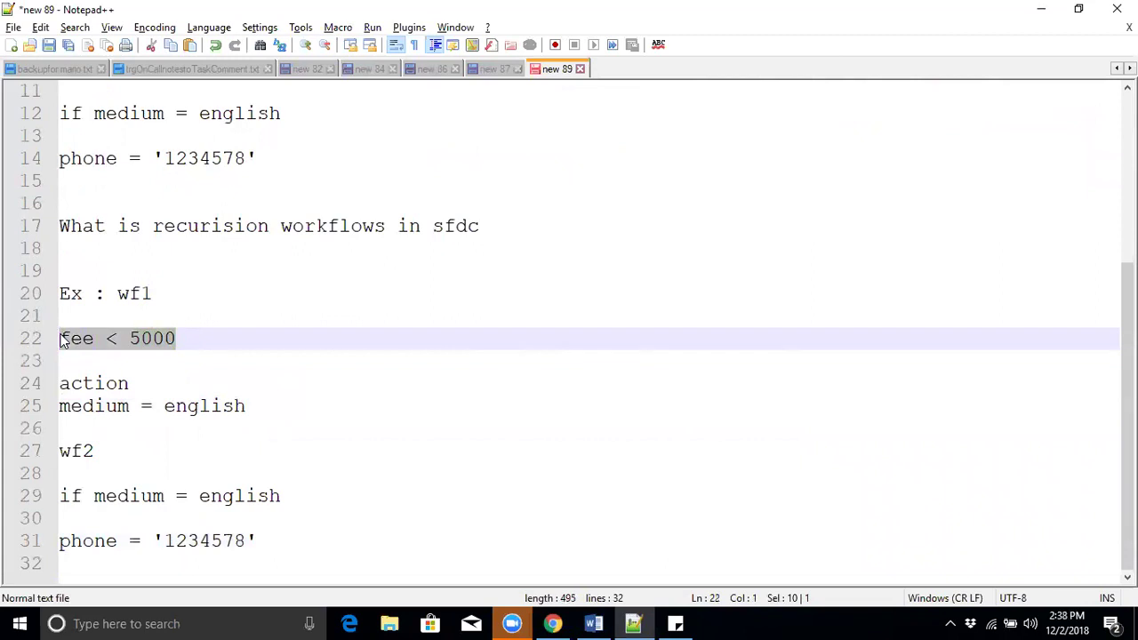
pyautogui.doubleClick(213, 539)
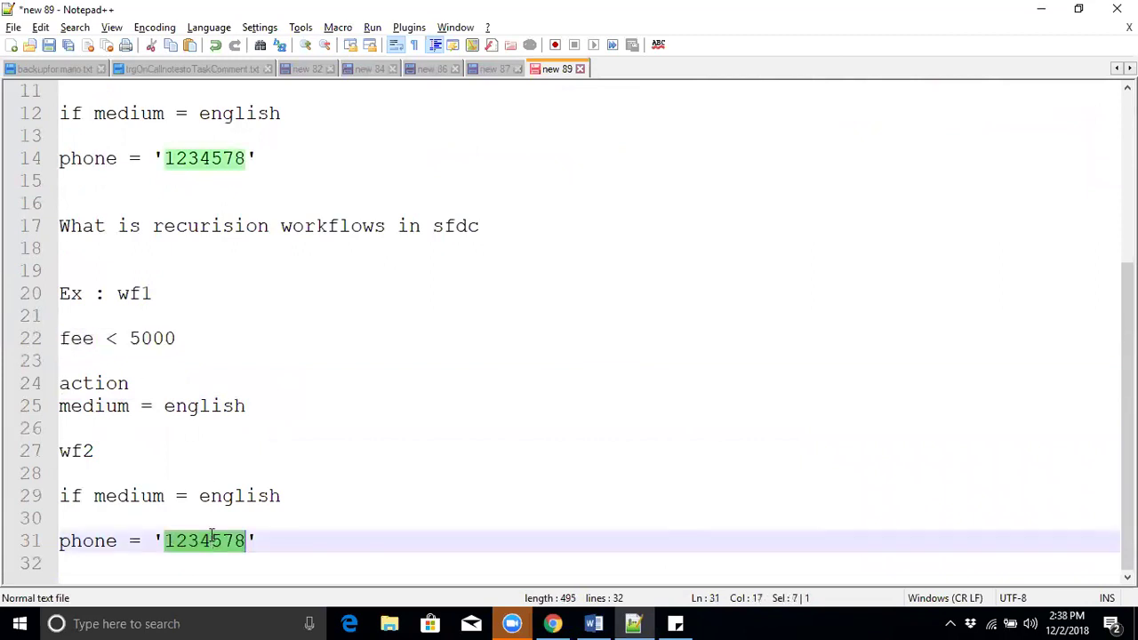
pyautogui.write('4000')
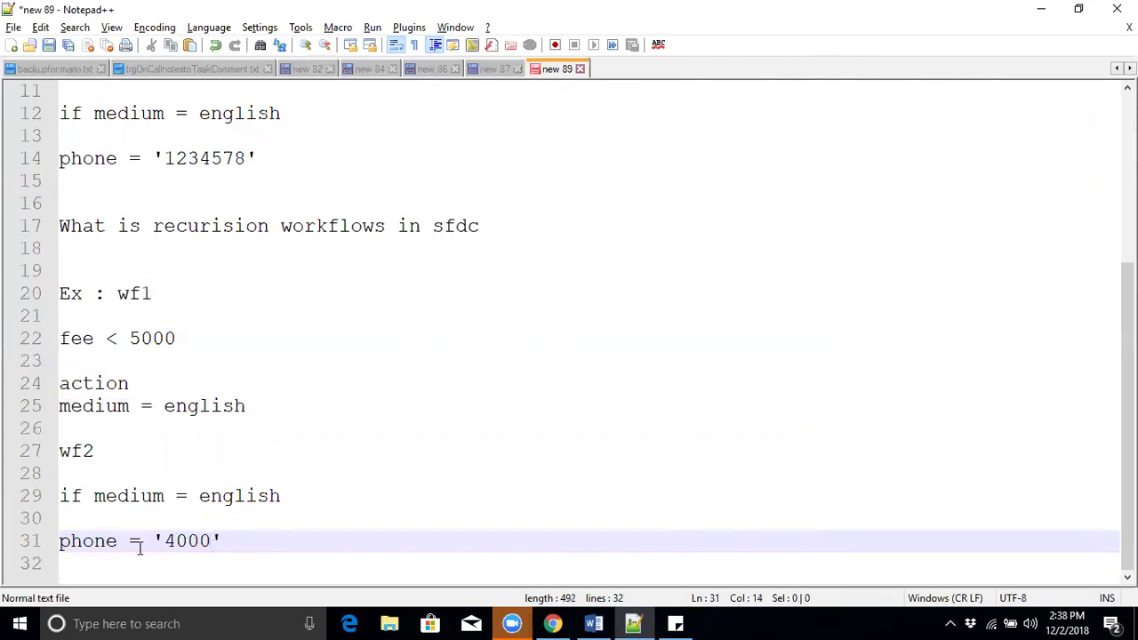
pyautogui.moveTo(224, 540); pyautogui.dragTo(200, 540)
pyautogui.doubleClick(75, 338)
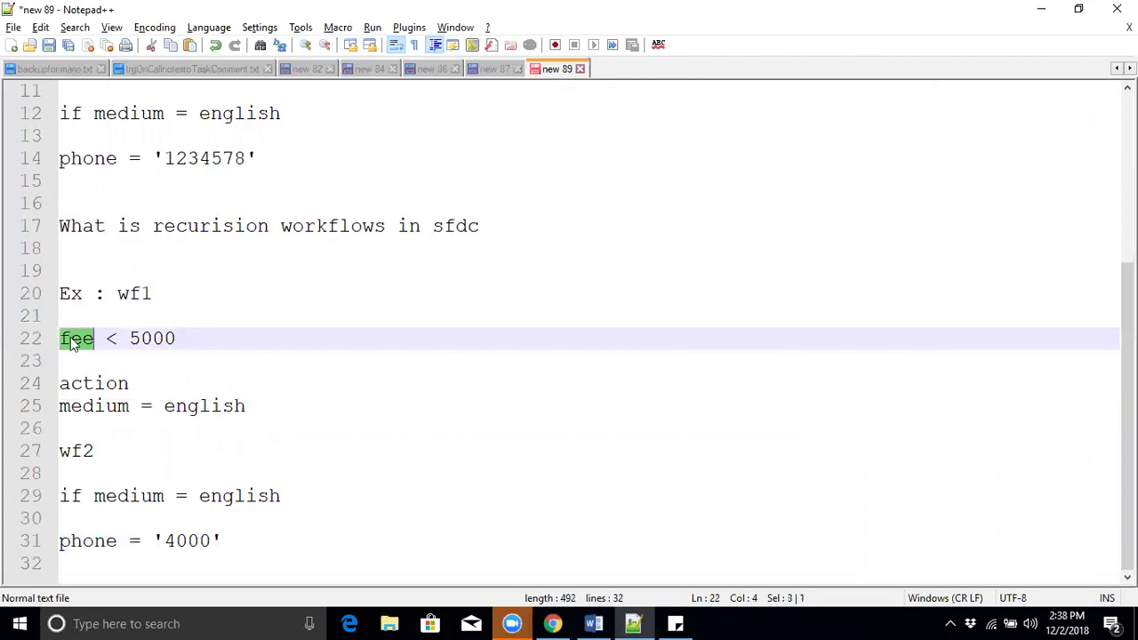
pyautogui.doubleClick(91, 541)
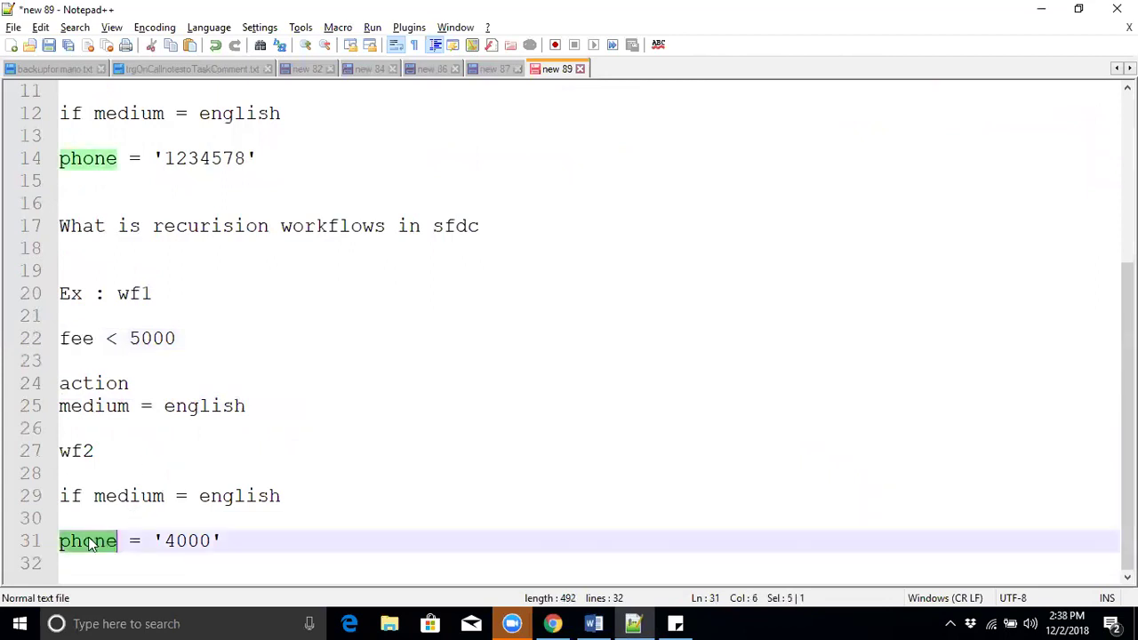
pyautogui.write('fee')
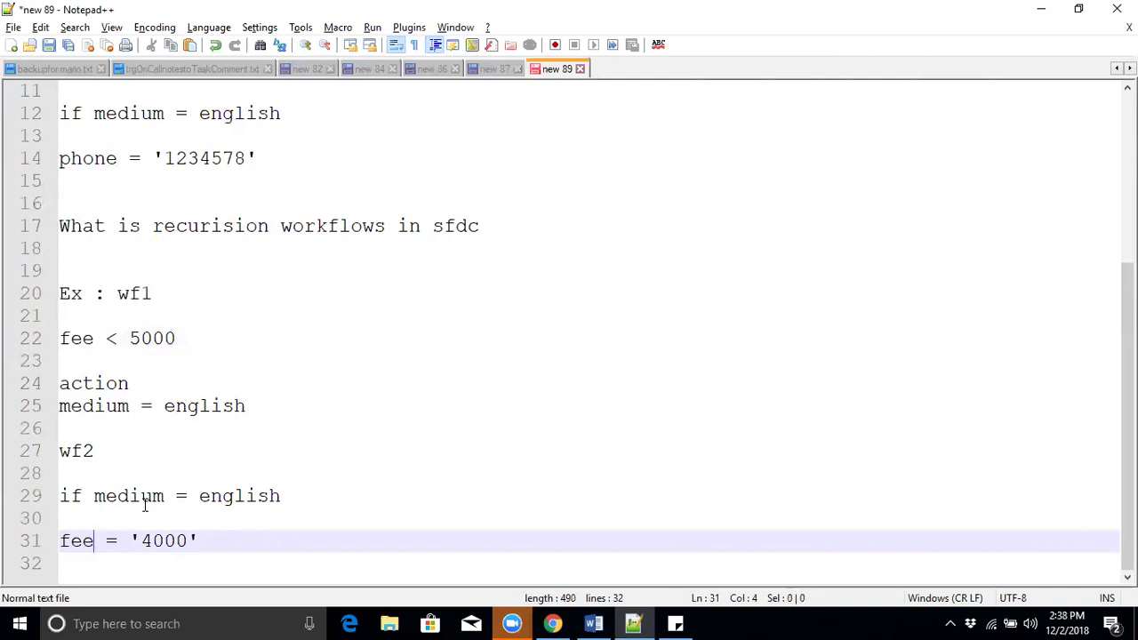
# Check the field update's re-evaluate option in Salesforce, and highlight "wf1", "english", "wf2" and "4000" in the copied Notepad++ example.
pyautogui.hotkey('alt', 'Tab')
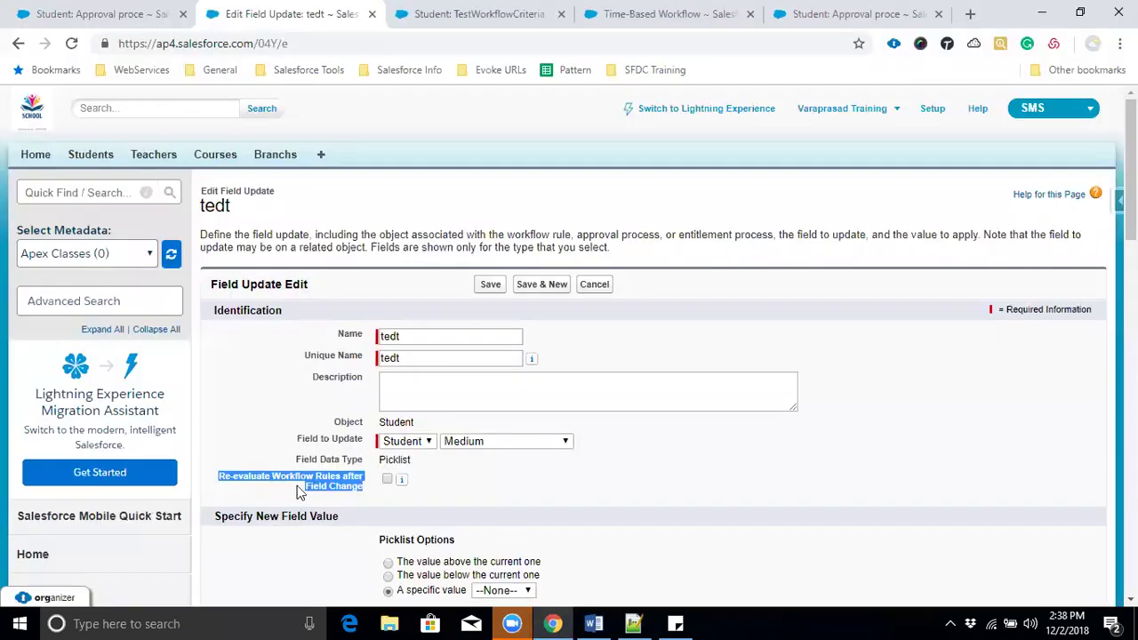
pyautogui.hotkey('alt', 'Tab')
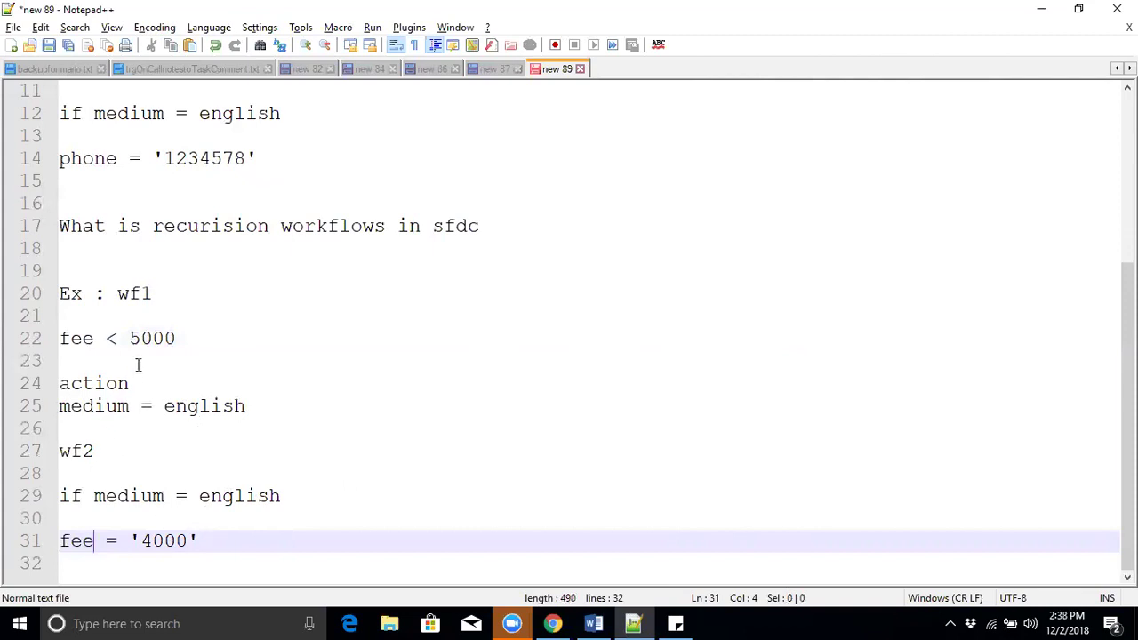
pyautogui.doubleClick(135, 295)
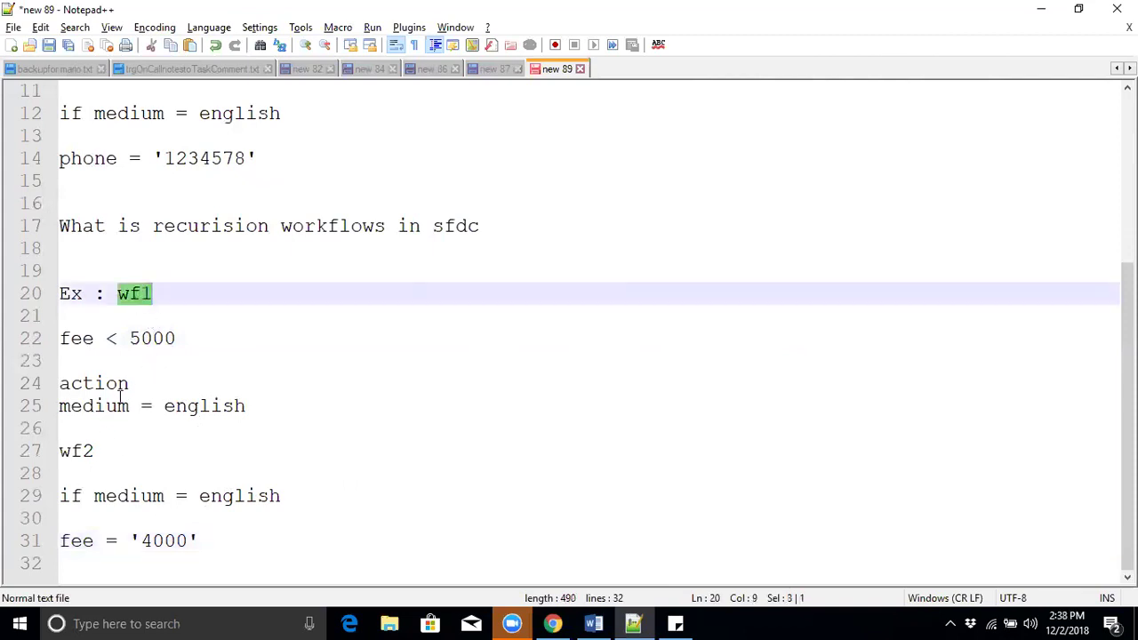
pyautogui.doubleClick(225, 406)
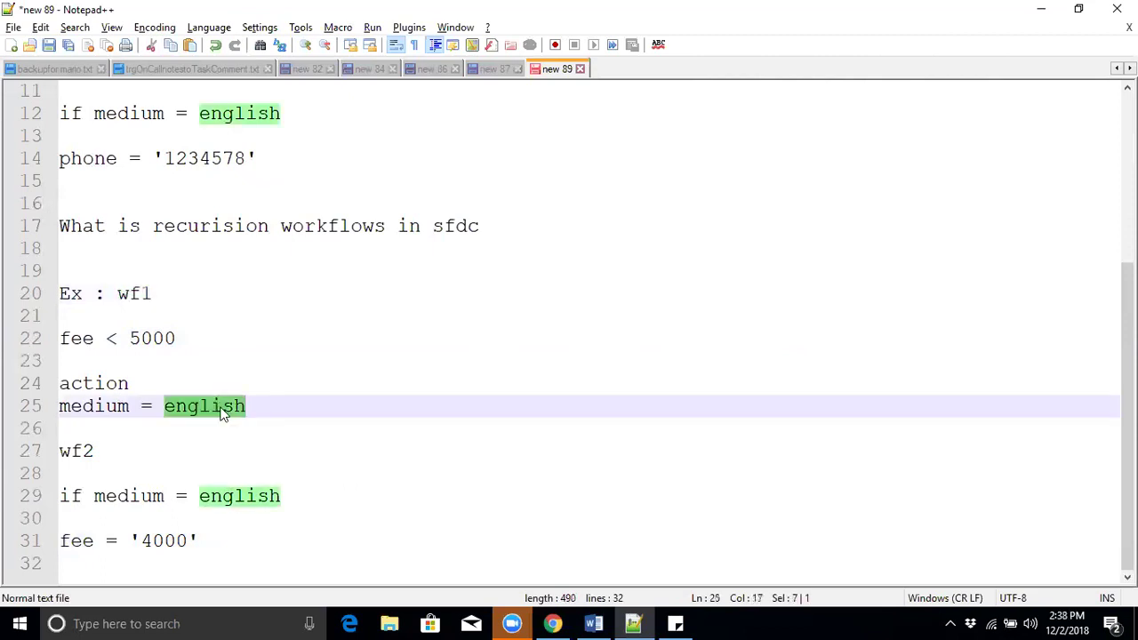
pyautogui.click(114, 450)
pyautogui.doubleClick(69, 451)
pyautogui.doubleClick(169, 541)
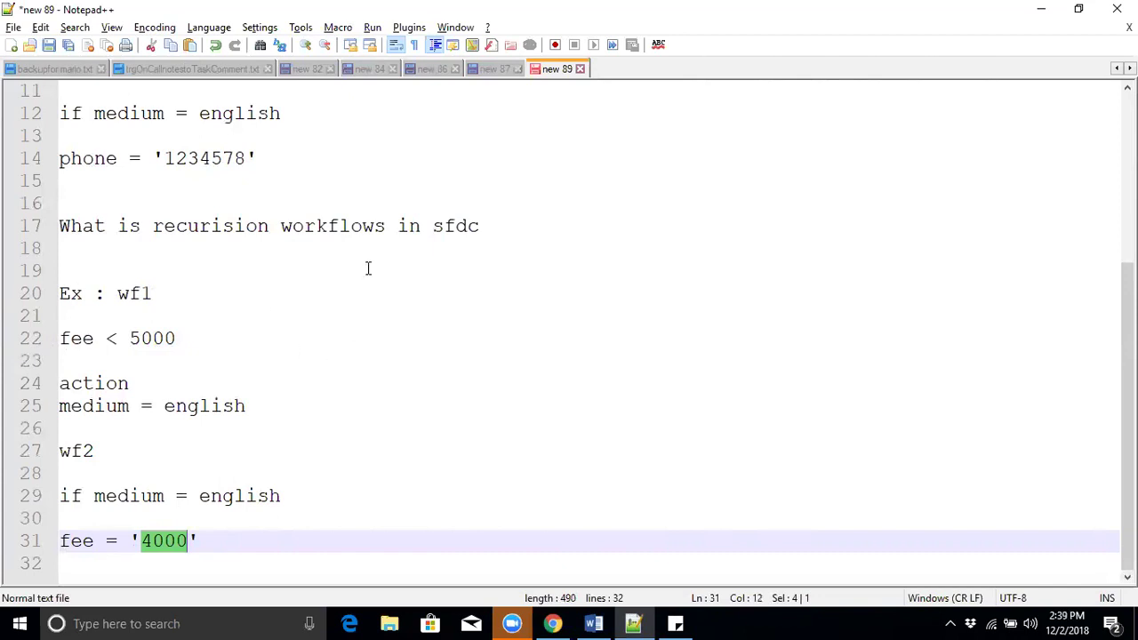
# Add four line breaks after the fee assignment in the notes and switch to the "Workflow and approval process" Word document.
pyautogui.click(239, 542)
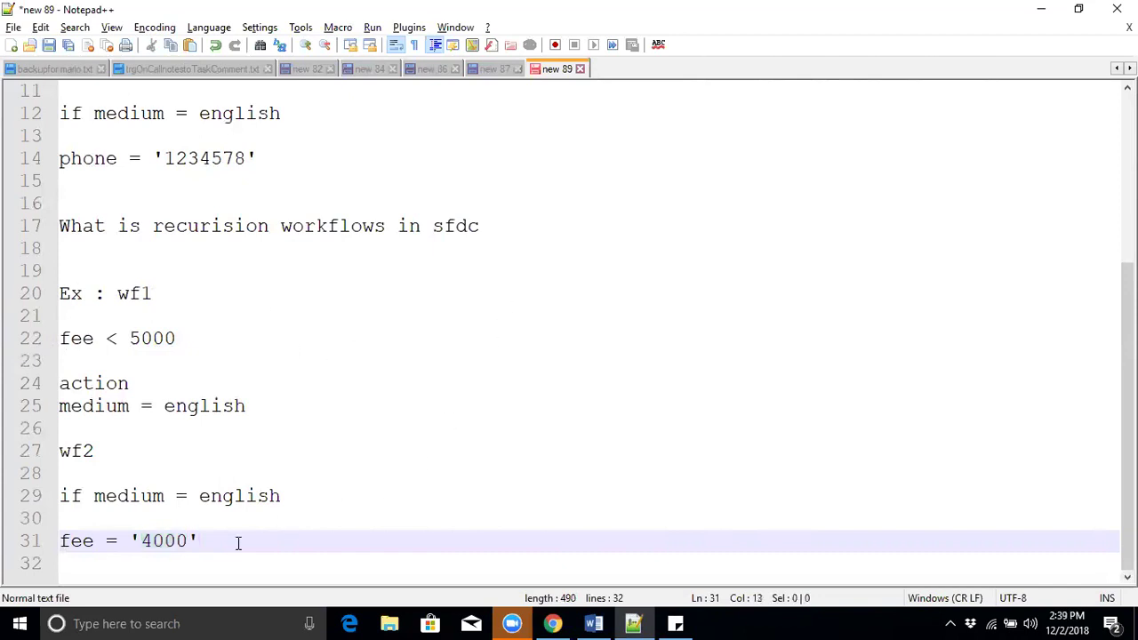
pyautogui.press('Return')
pyautogui.press('Return')
pyautogui.press('Return')
pyautogui.press('Return')
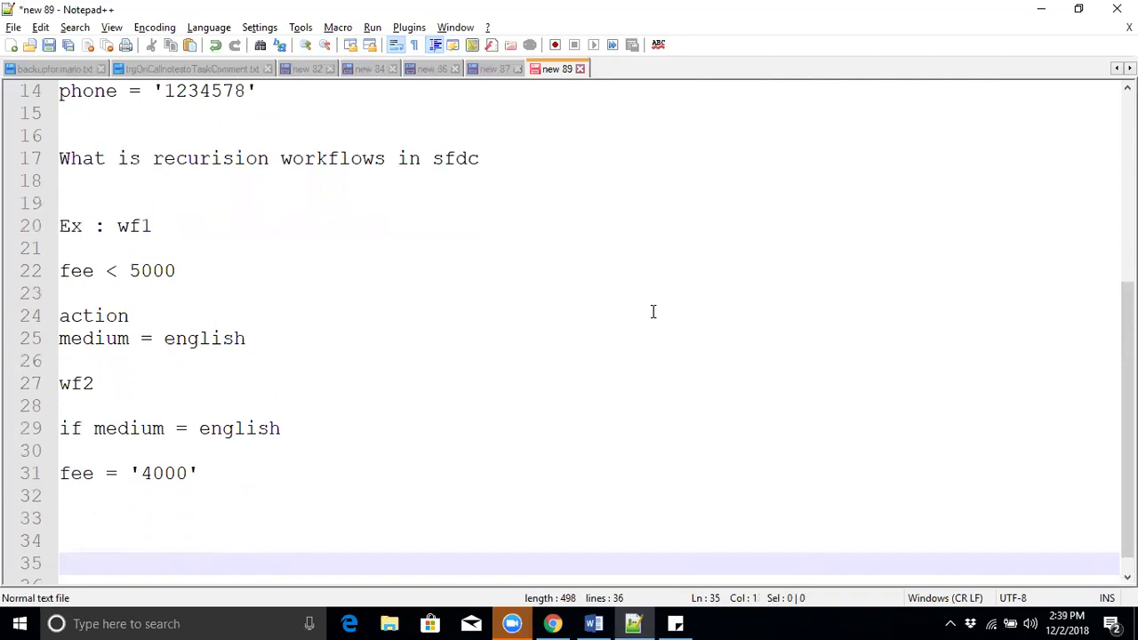
pyautogui.click(593, 623)
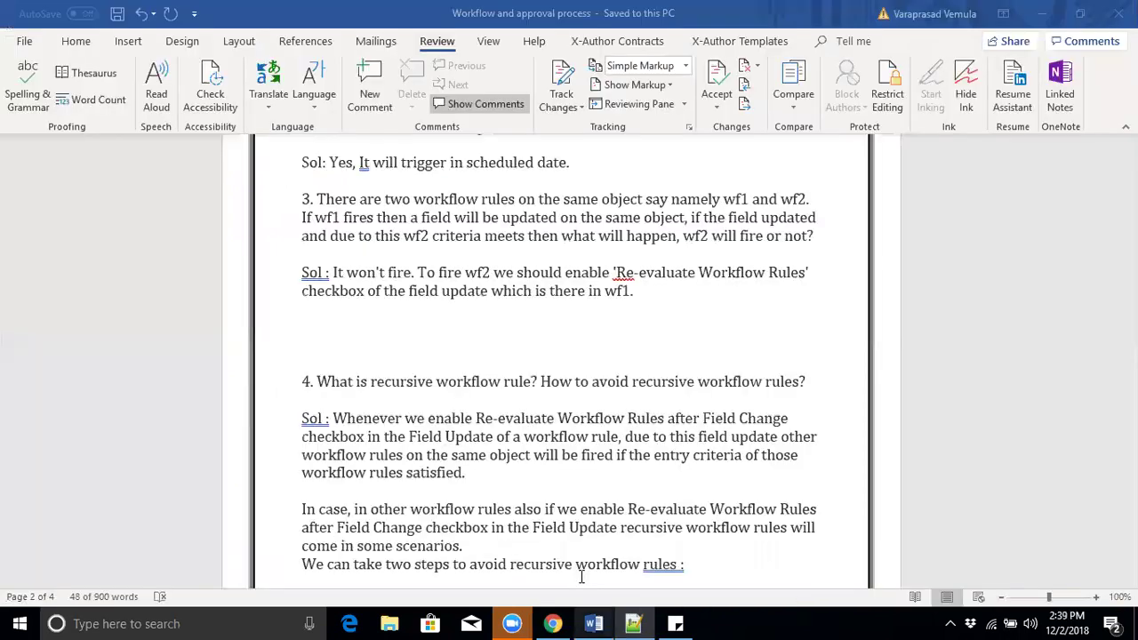
# Highlight question 3 about wf1 and wf2 in the Word document and review the question 4 answer on recursive workflow rules.
pyautogui.scroll(1, 381, 286)
pyautogui.tripleClick(373, 299)
pyautogui.scroll(-2, 373, 300)
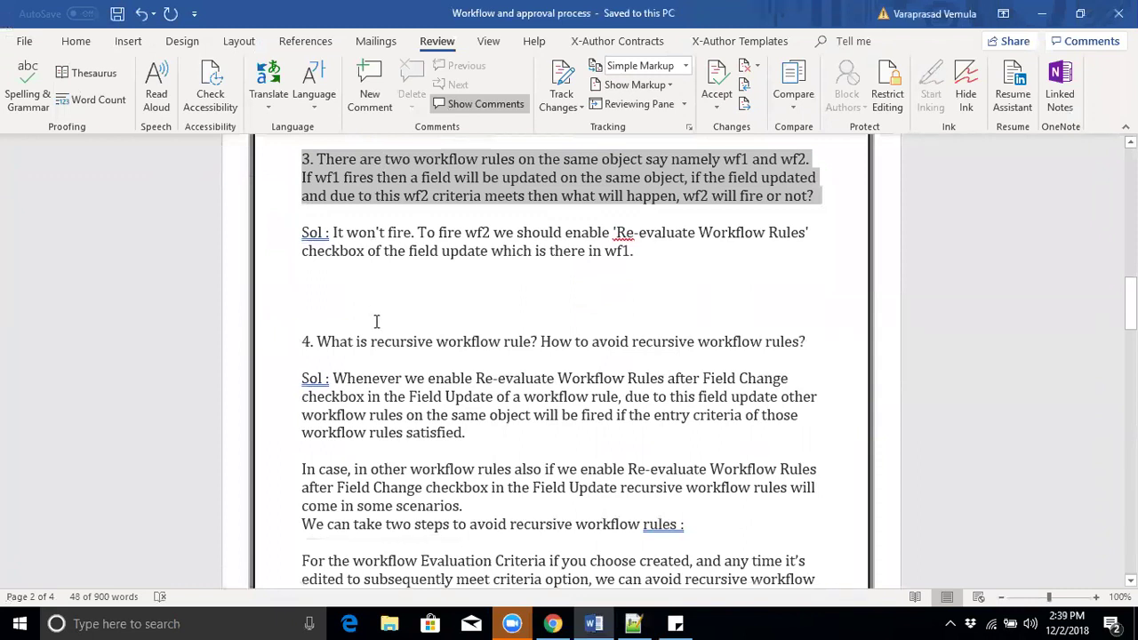
pyautogui.scroll(-2, 376, 324)
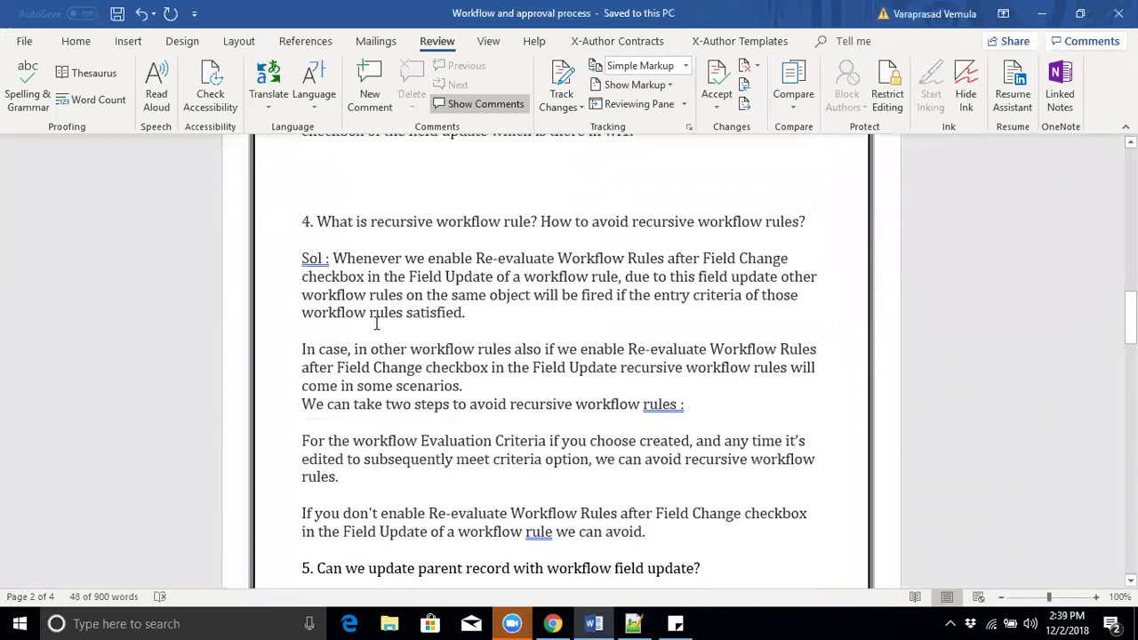
# Check the field update's re-evaluate option in Salesforce, and highlight the "edited to subsequently meet criteria" option near the start of the Word document.
pyautogui.hotkey('alt', 'Tab')
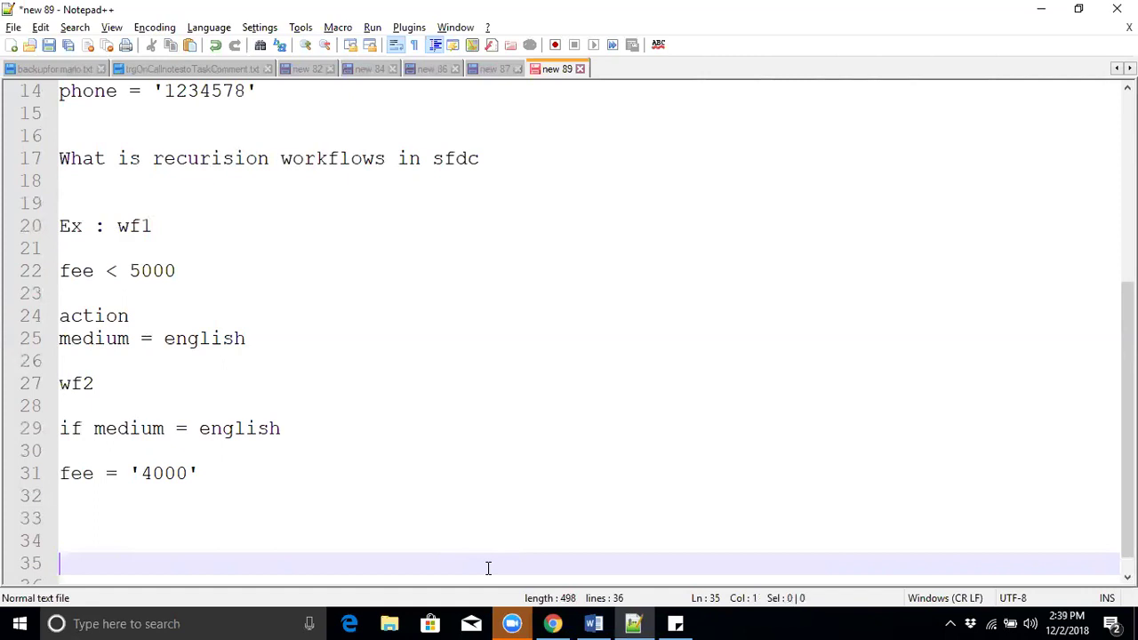
pyautogui.hotkey('alt', 'Tab')
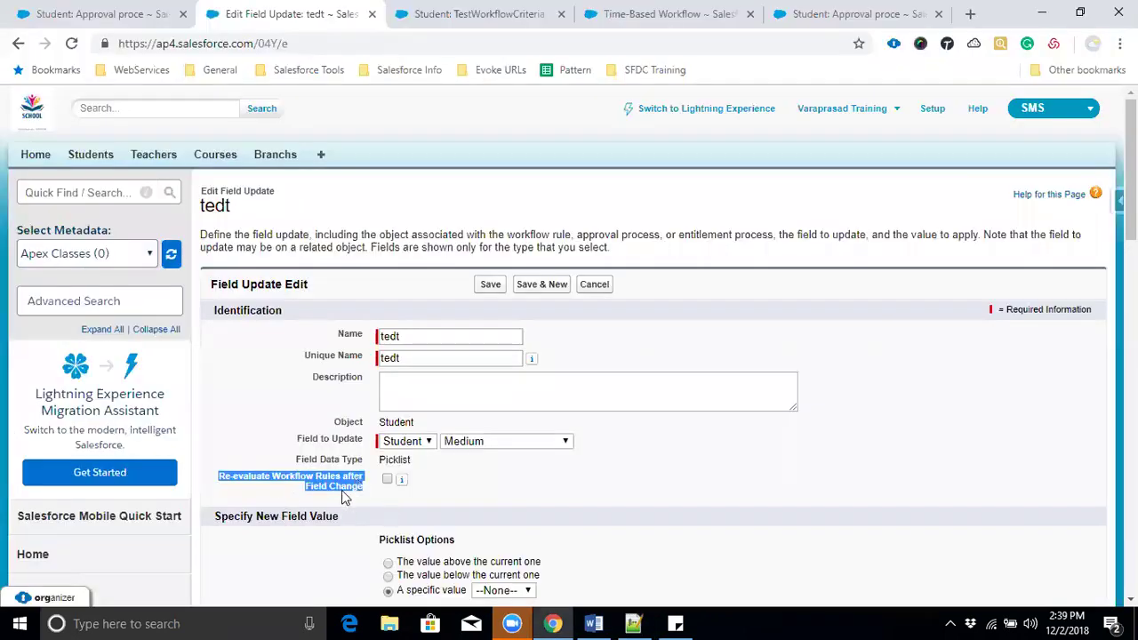
pyautogui.moveTo(399, 485)
pyautogui.click(594, 623)
pyautogui.scroll(20, 507, 374)
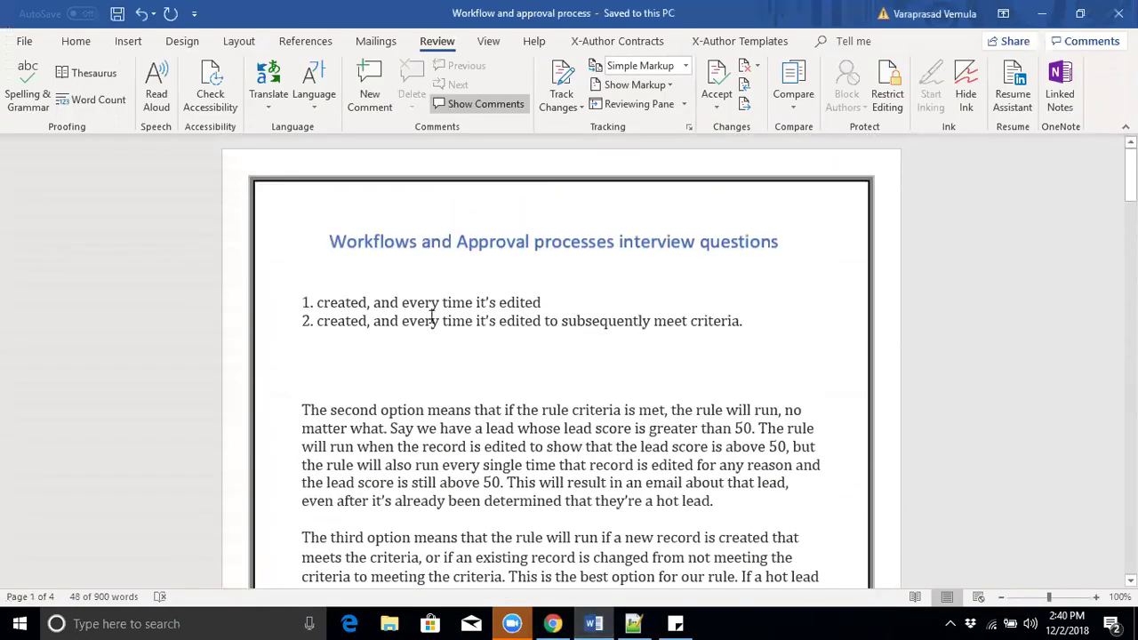
pyautogui.moveTo(743, 320); pyautogui.dragTo(317, 329)
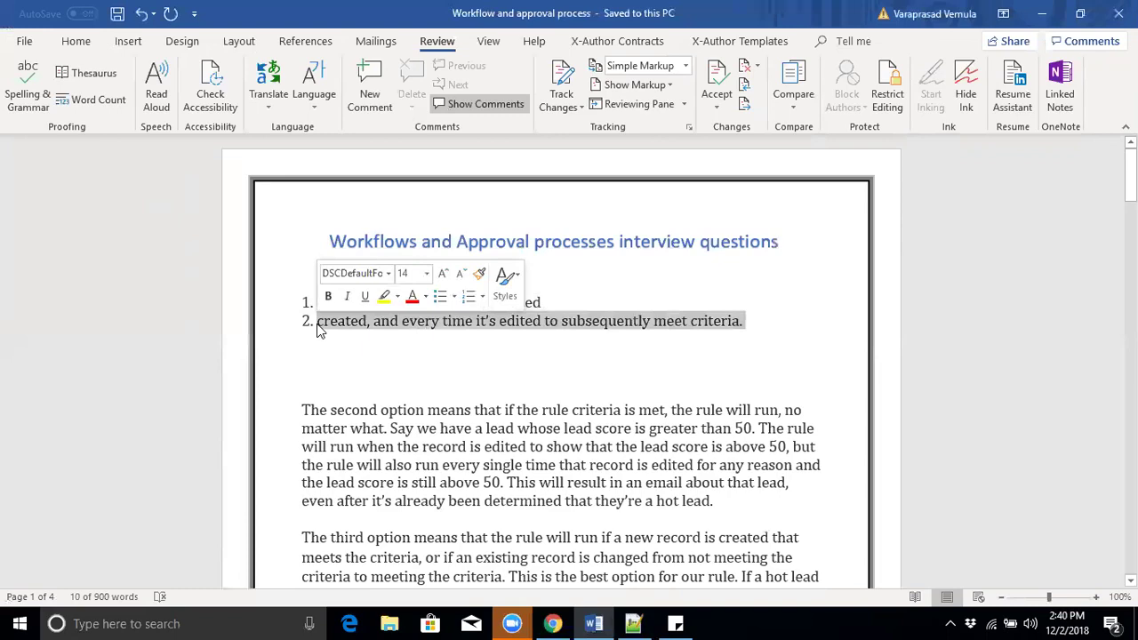
# Review the two ways to avoid recursive workflow rules under question 4 of the Word document.
pyautogui.scroll(-12, 554, 454)
pyautogui.scroll(-10, 554, 453)
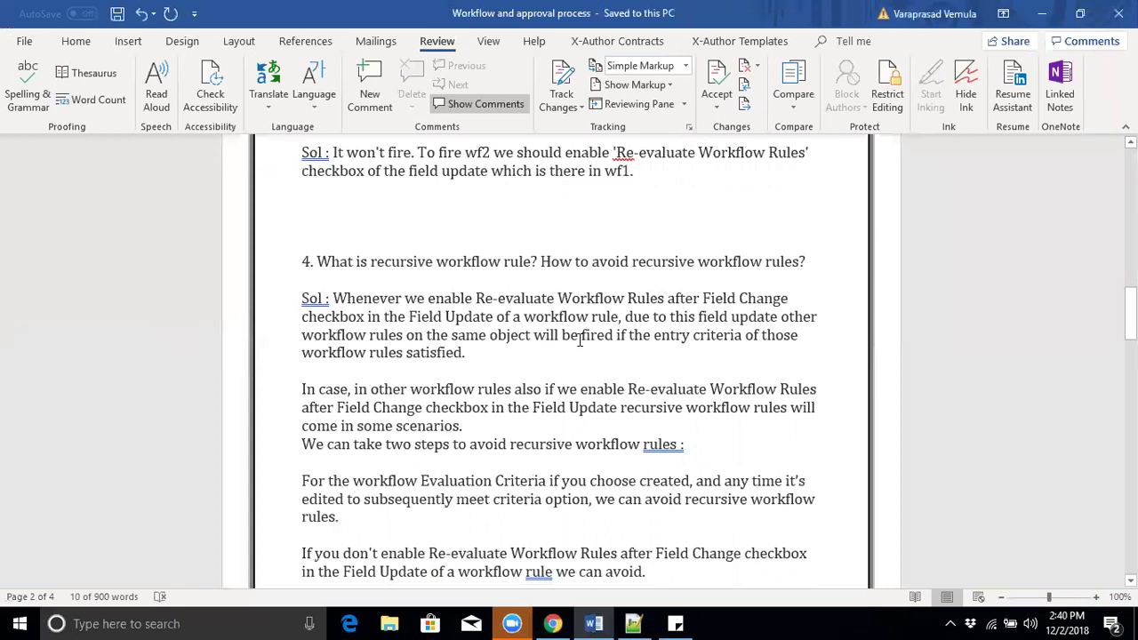
pyautogui.scroll(-4, 579, 339)
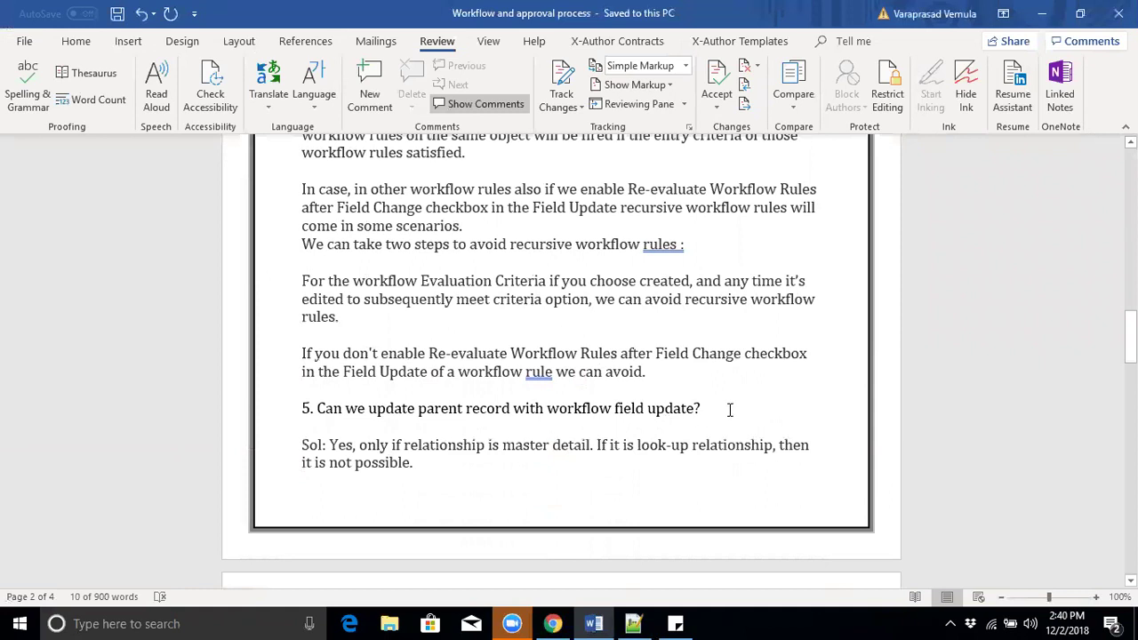
# Highlight question 5 about updating a parent record by workflow field update, and the look-up relationship part of its answer.
pyautogui.hotkey('alt', 'Tab')
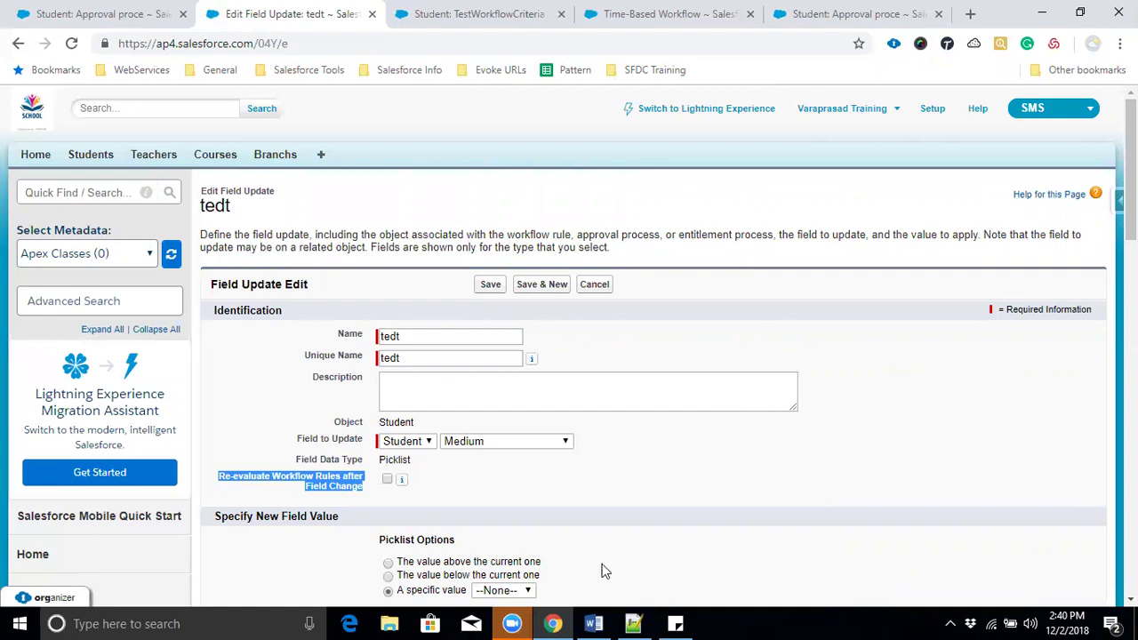
pyautogui.hotkey('alt', 'Tab')
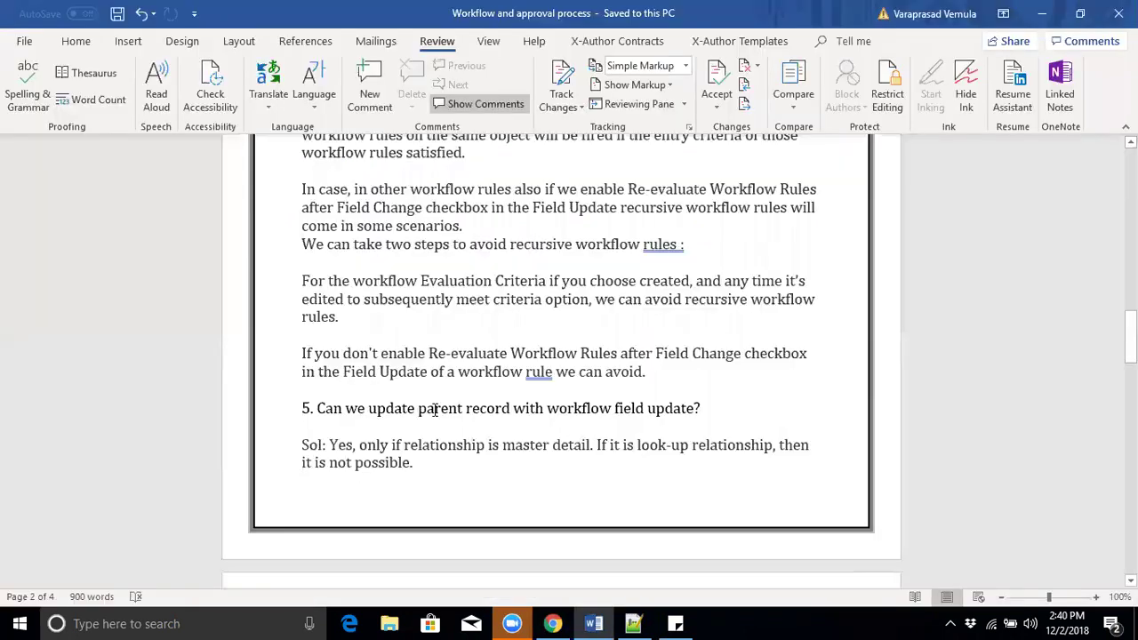
pyautogui.moveTo(317, 409); pyautogui.dragTo(488, 457)
pyautogui.click(647, 457)
pyautogui.moveTo(612, 444); pyautogui.dragTo(764, 463)
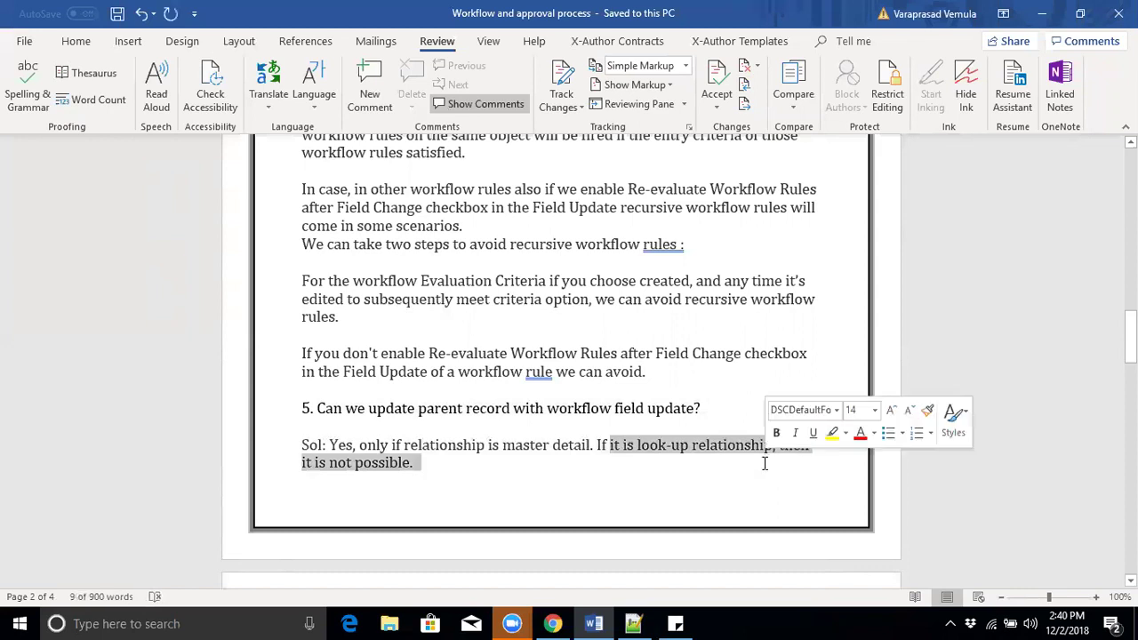
# Review question 6 about deleting a time-based workflow with scheduled actions, and highlight its answer in the Word document.
pyautogui.scroll(-6, 763, 466)
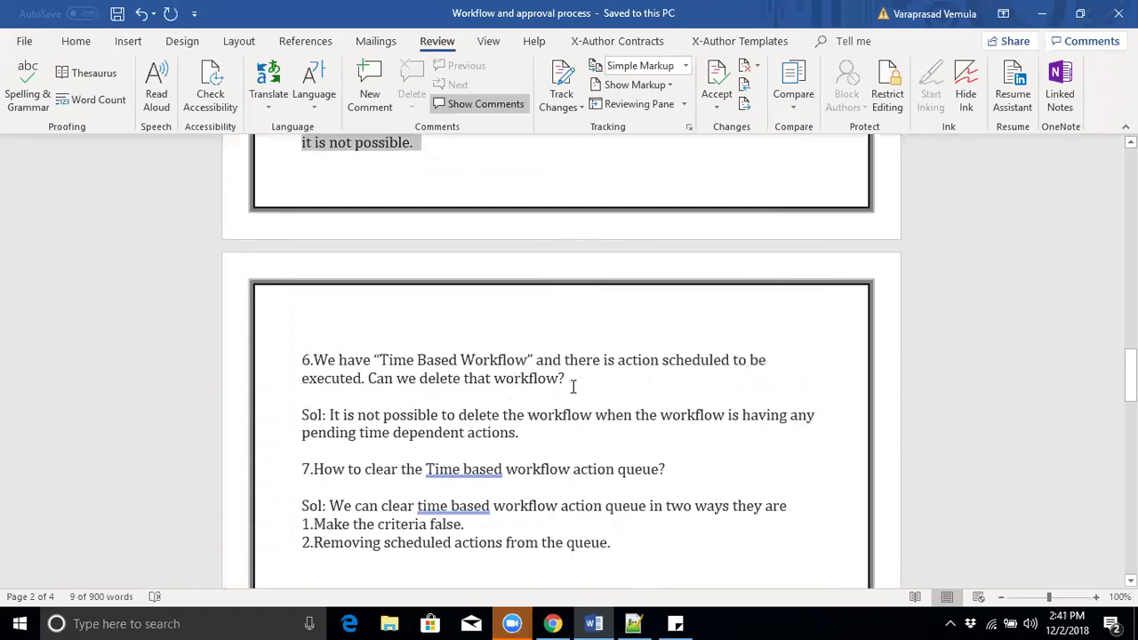
pyautogui.hotkey('alt', 'Tab')
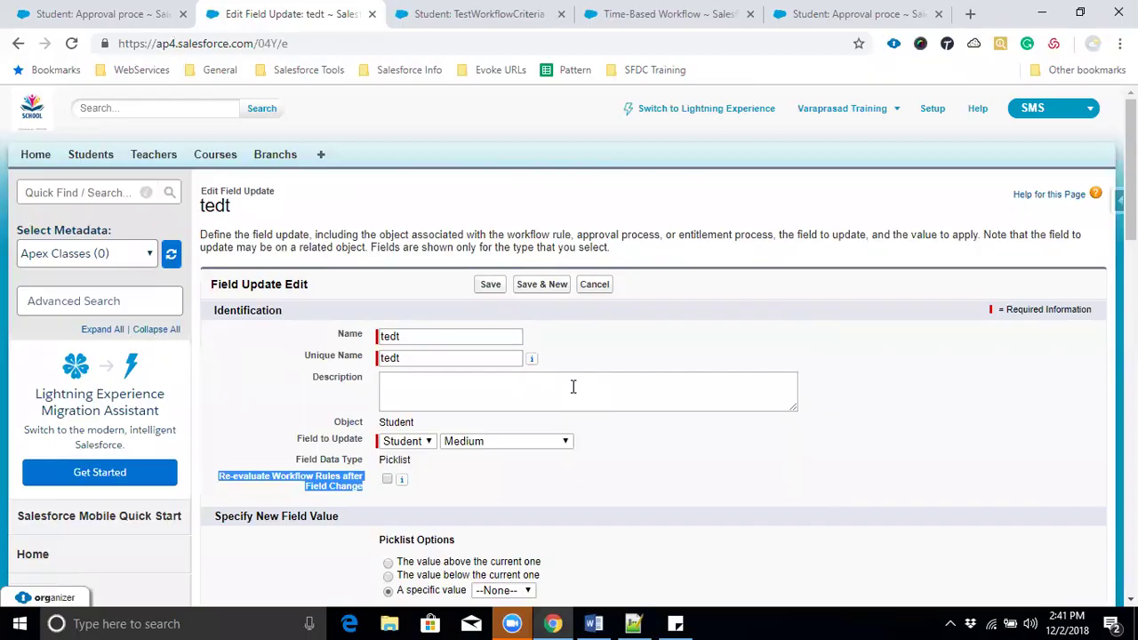
pyautogui.hotkey('alt', 'Tab')
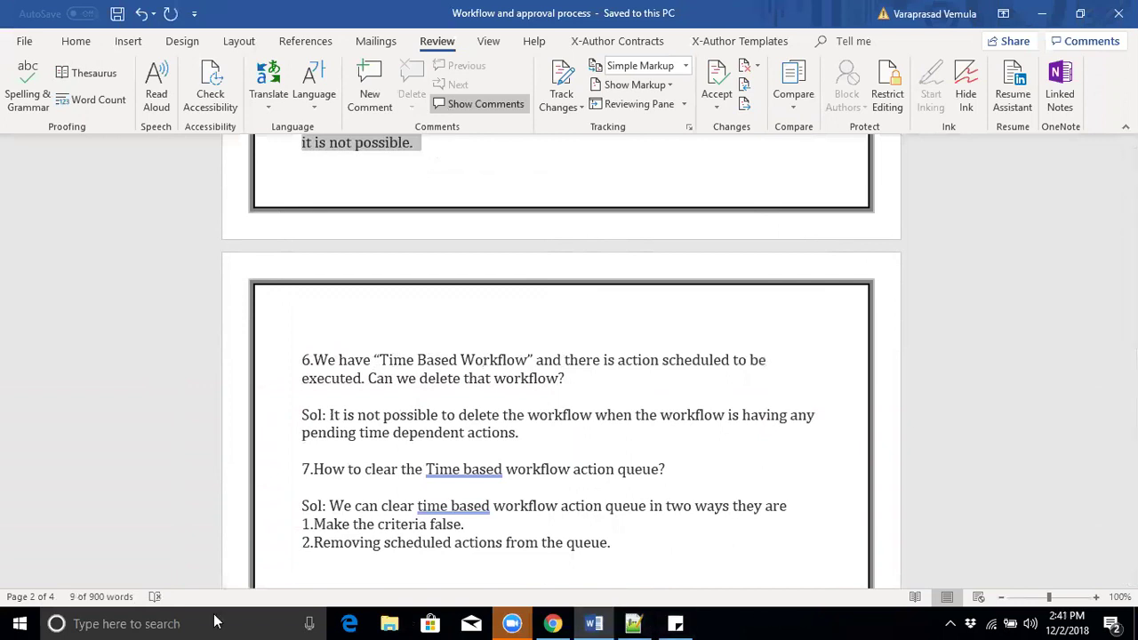
pyautogui.moveTo(522, 433); pyautogui.dragTo(379, 399)
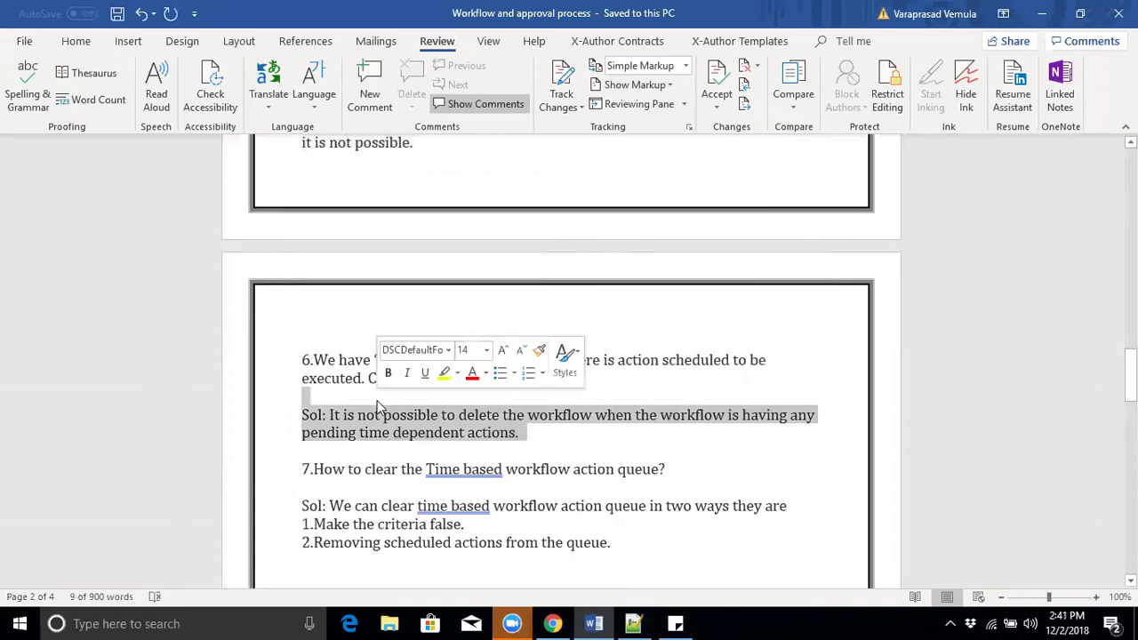
pyautogui.click(565, 378)
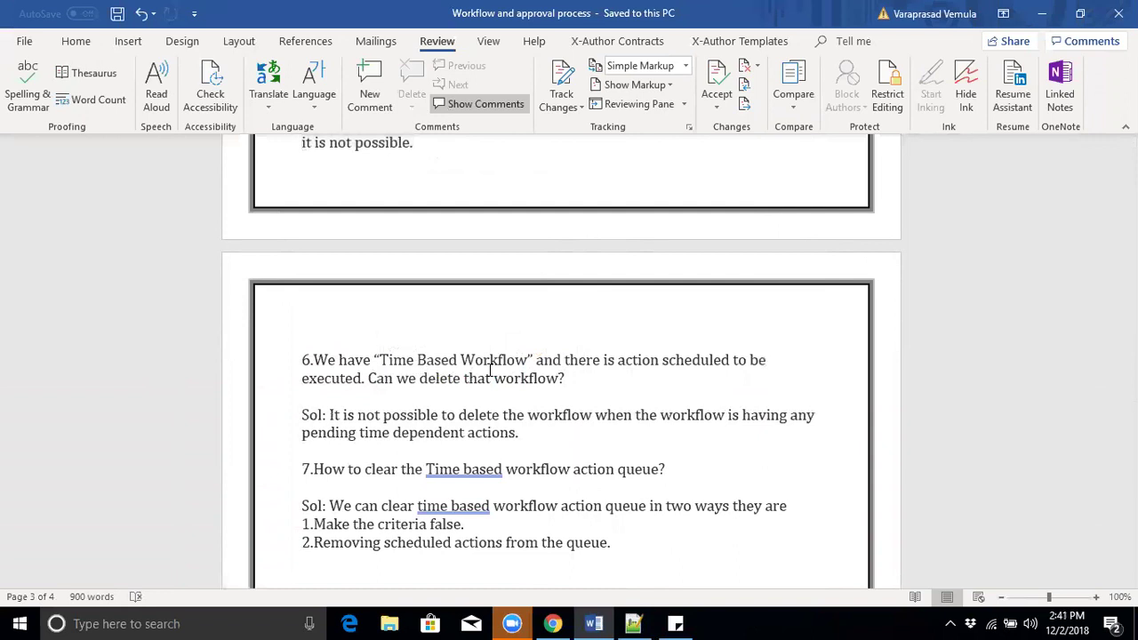
# Highlight the two ways to clear the time-based workflow queue under question 7: "Make the criteria false" and "Removing scheduled actions from the queue".
pyautogui.moveTo(612, 540); pyautogui.dragTo(541, 540)
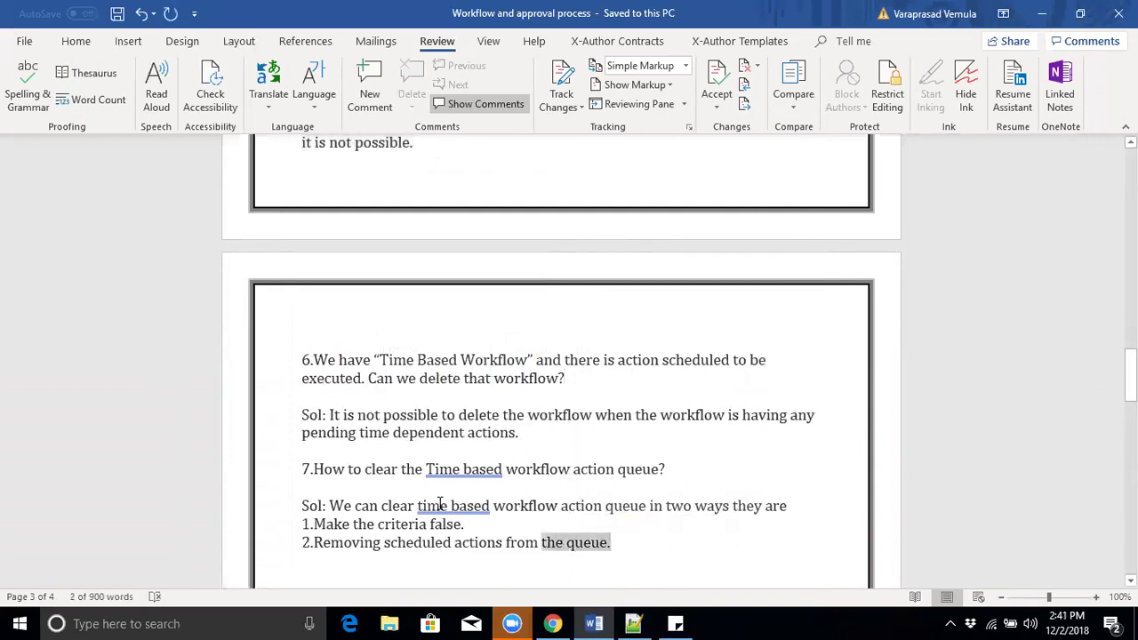
pyautogui.moveTo(343, 542); pyautogui.dragTo(619, 543)
pyautogui.moveTo(324, 525); pyautogui.dragTo(463, 526)
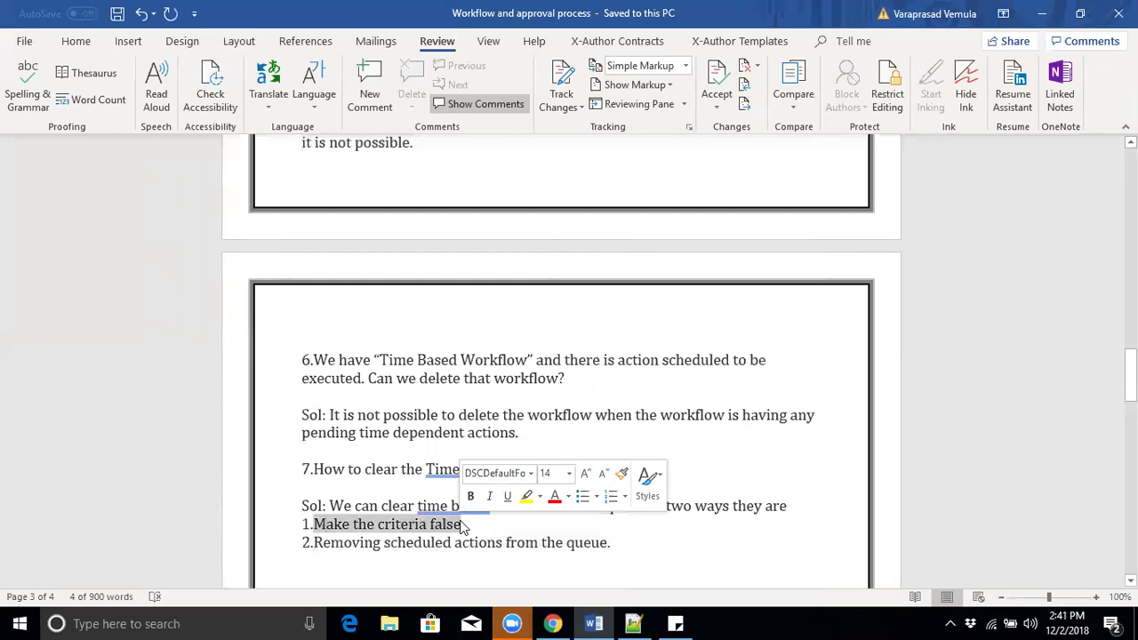
pyautogui.click(557, 522)
pyautogui.scroll(-2, 557, 524)
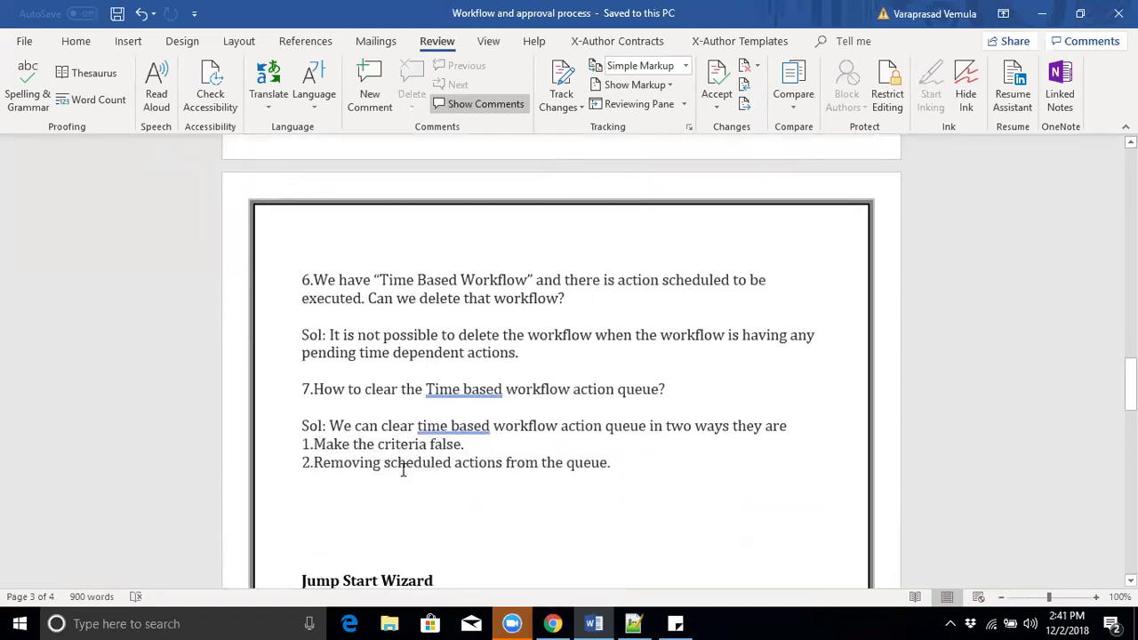
pyautogui.moveTo(313, 467); pyautogui.dragTo(623, 457)
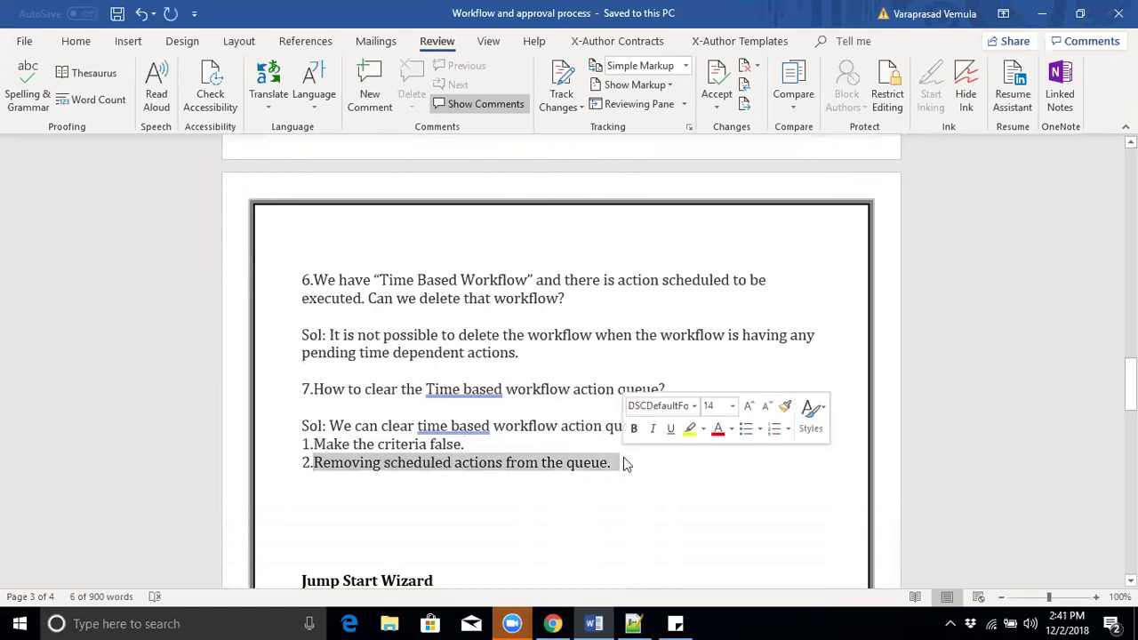
# Return to the document's first page and review the evaluation criteria explanations and question 1 on time-based workflows.
pyautogui.scroll(10, 460, 414)
pyautogui.scroll(15, 463, 414)
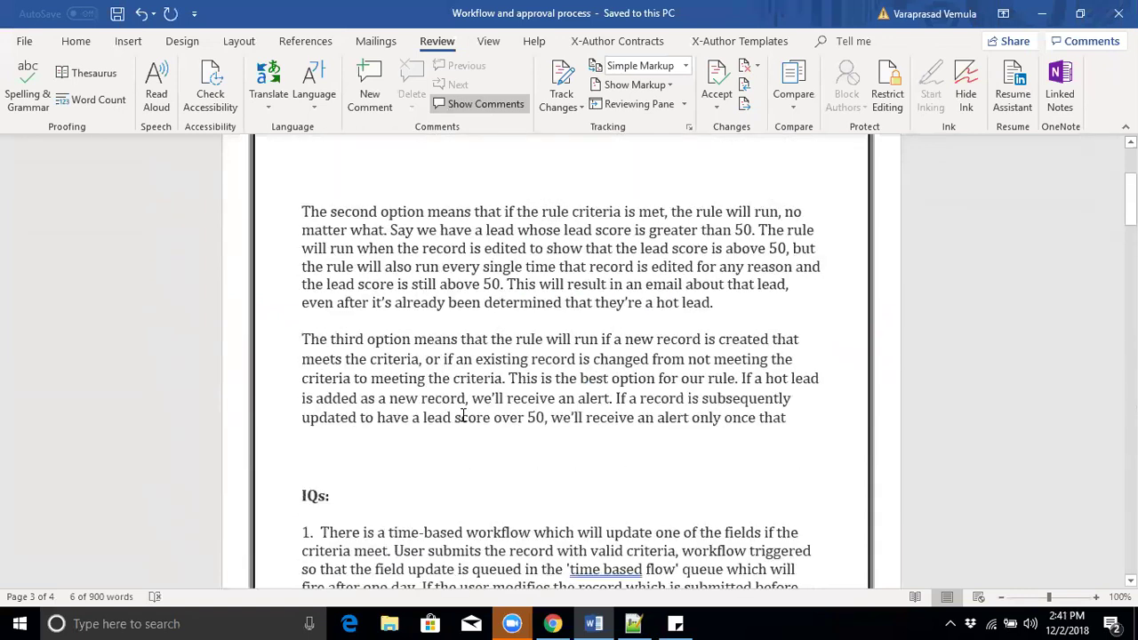
pyautogui.scroll(2, 463, 414)
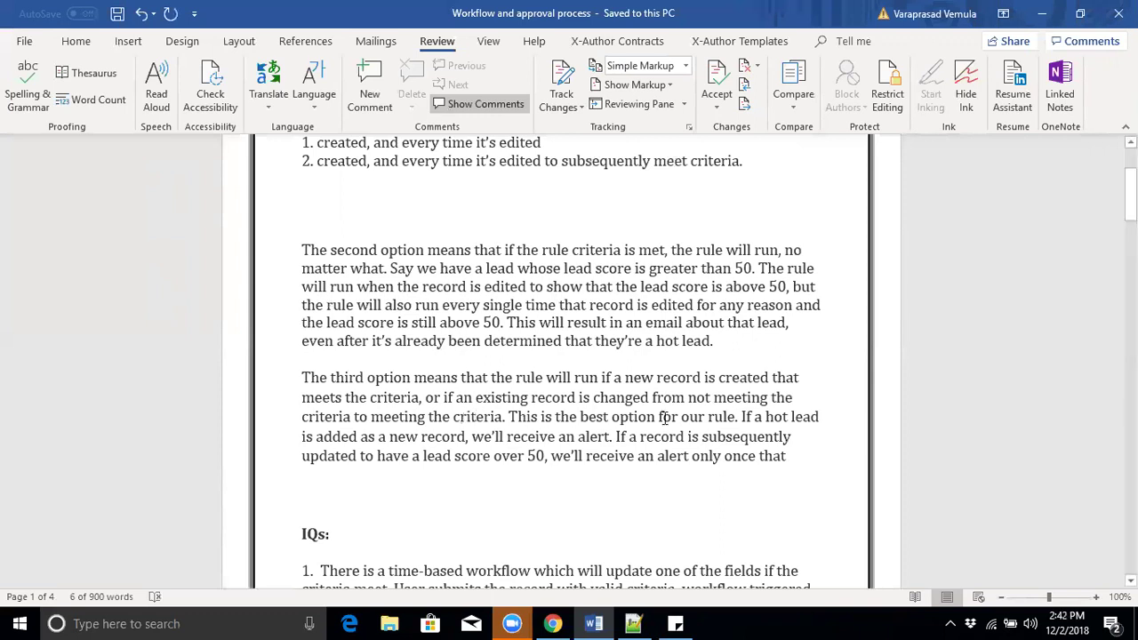
pyautogui.scroll(-5, 664, 418)
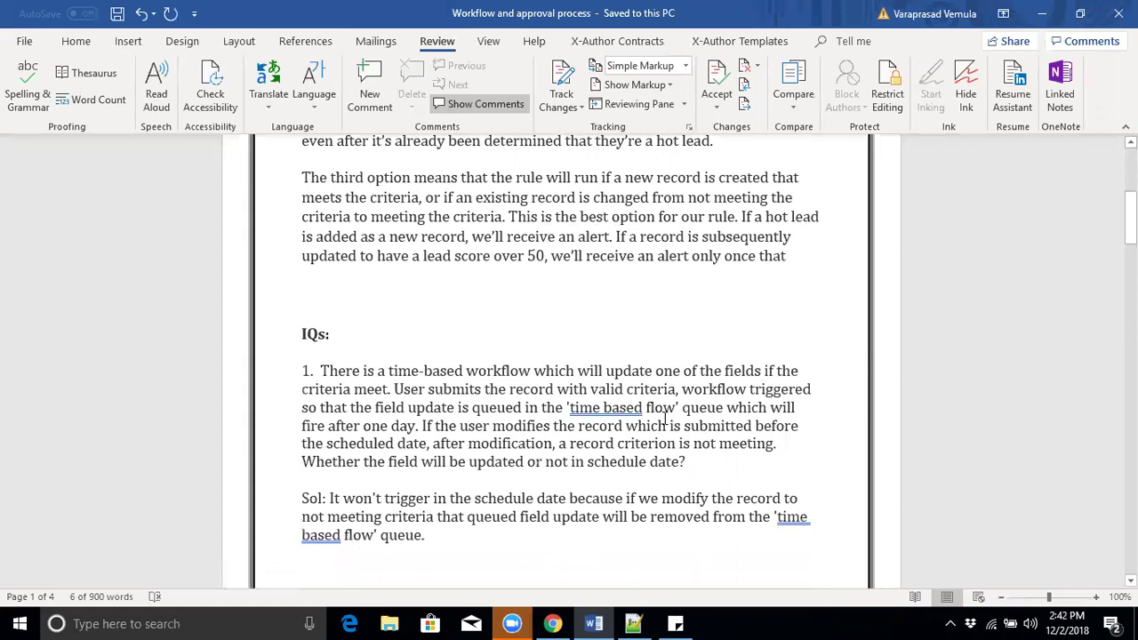
pyautogui.scroll(-1, 664, 418)
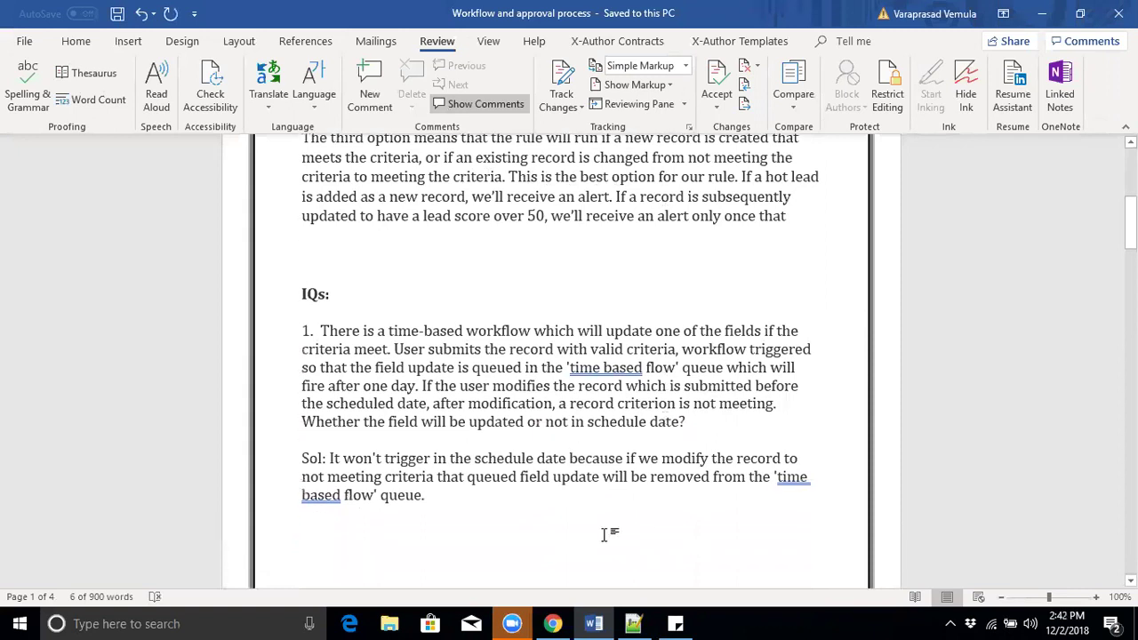